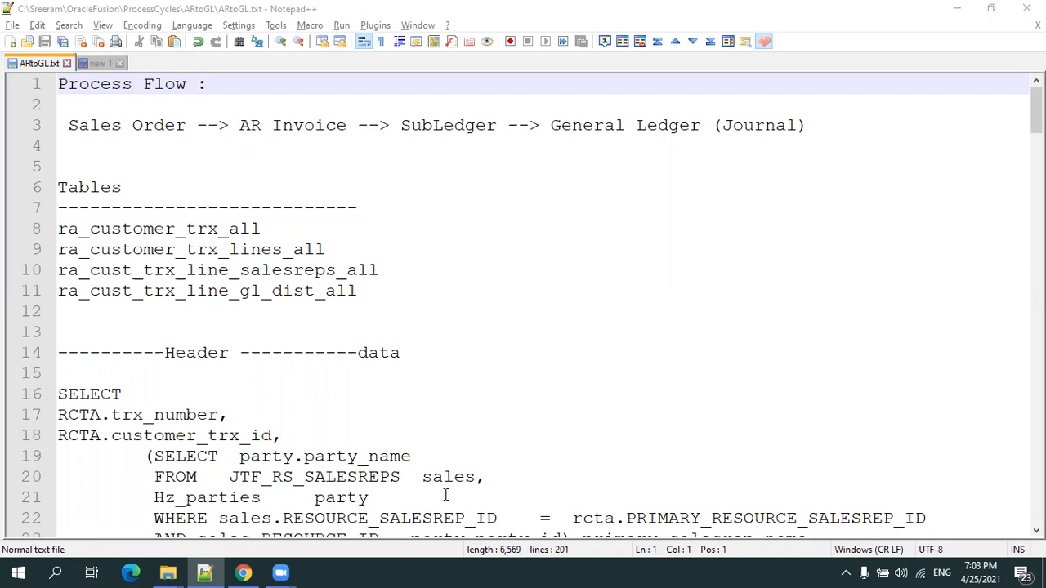
Step: Switch to Oracle Applications in Chrome and start creating a new transaction from Receivables Billing
left_click(243, 572)
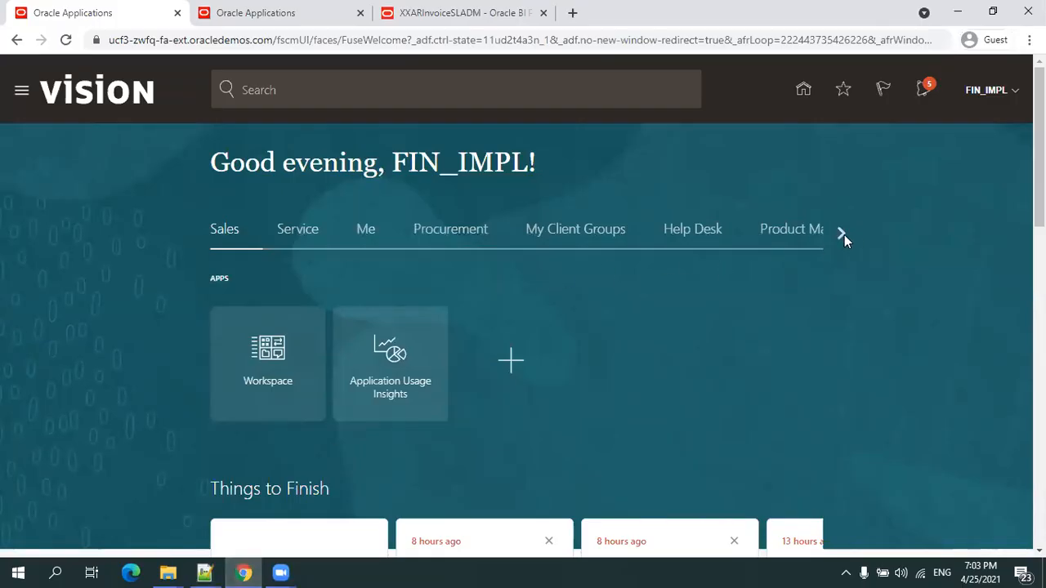
left_click(23, 99)
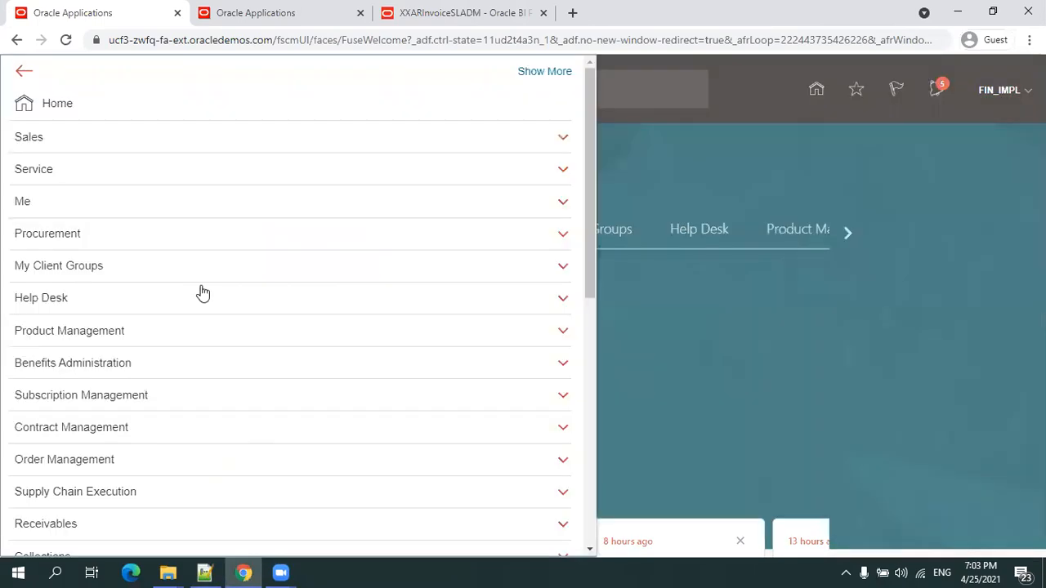
scroll(200, 294, "down", 3)
left_click(134, 295)
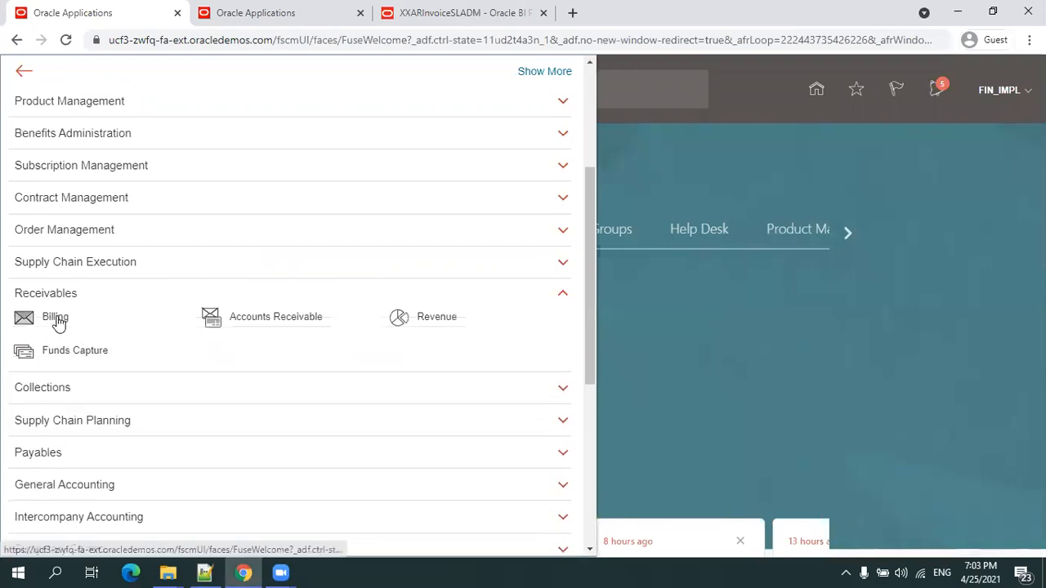
left_click(379, 319)
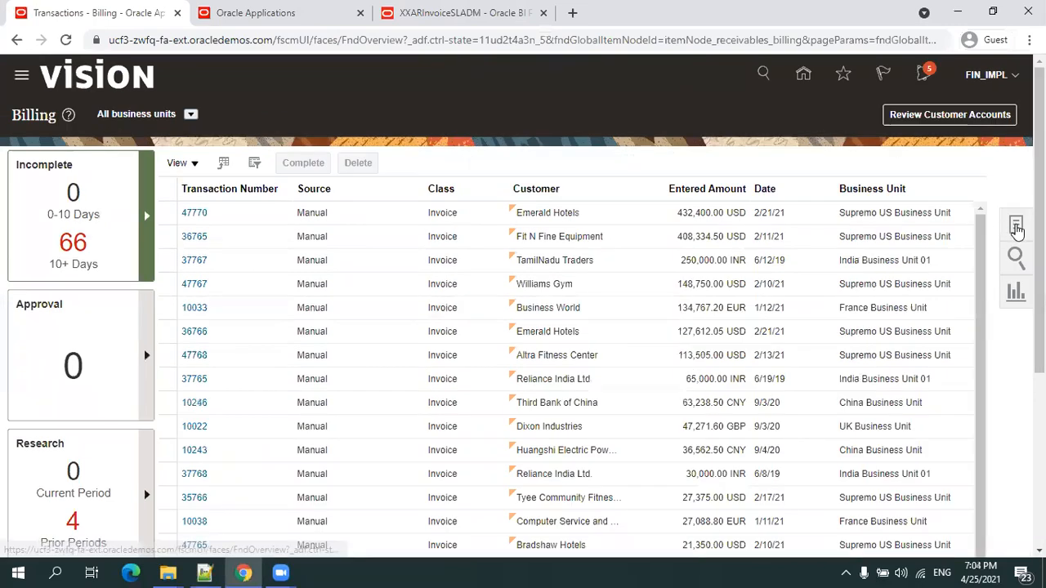
left_click(1014, 229)
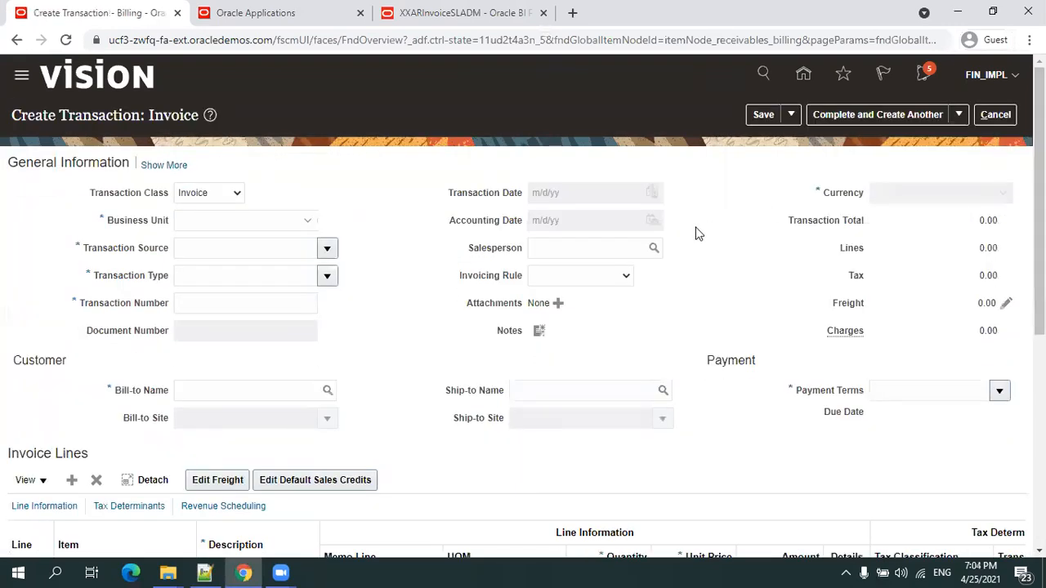
Step: Set the invoice's business unit to US1 Business Unit and its transaction number to XXARINV100
left_click(282, 221)
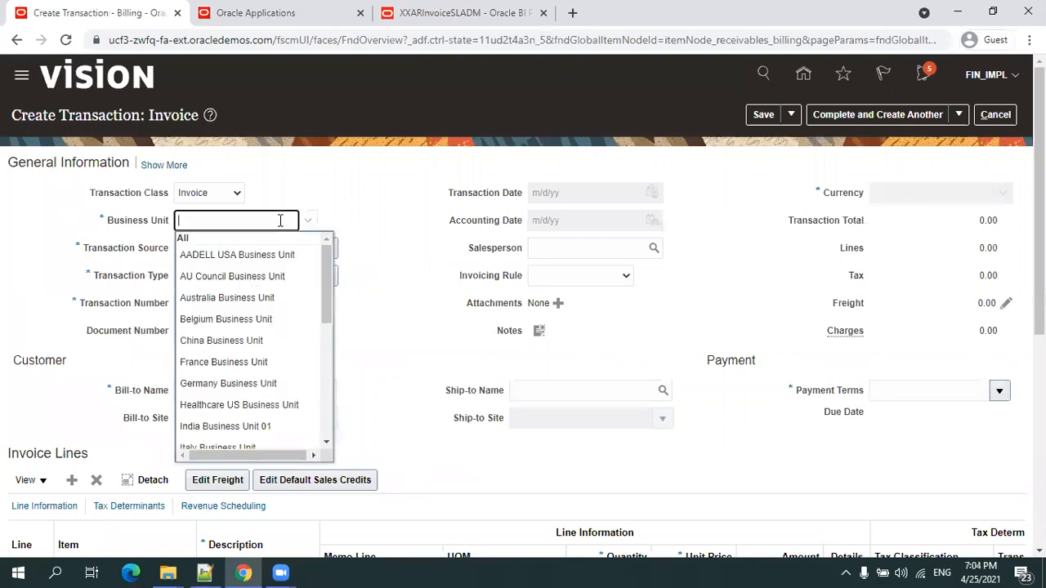
type("US1")
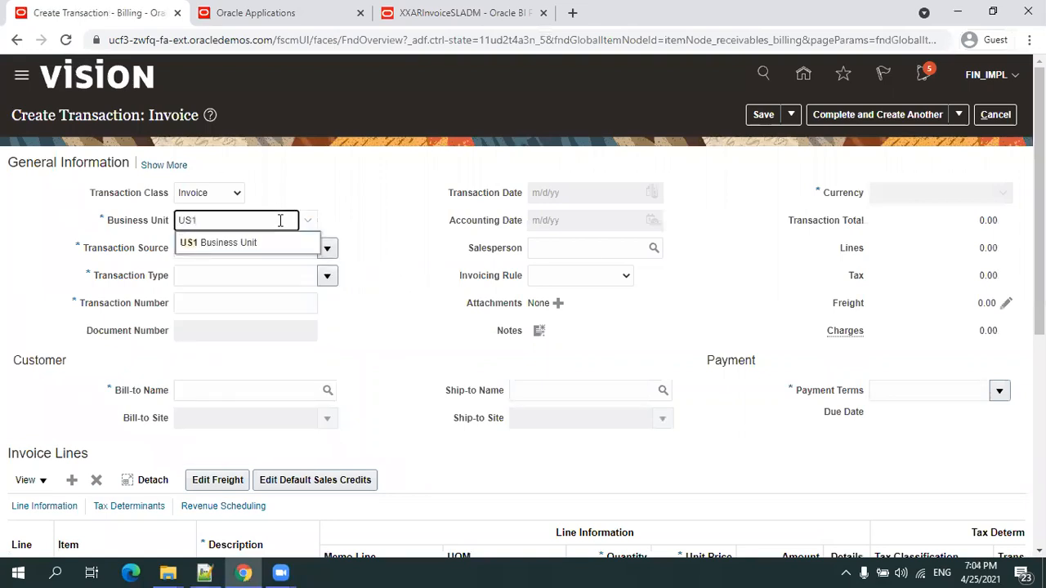
left_click(269, 242)
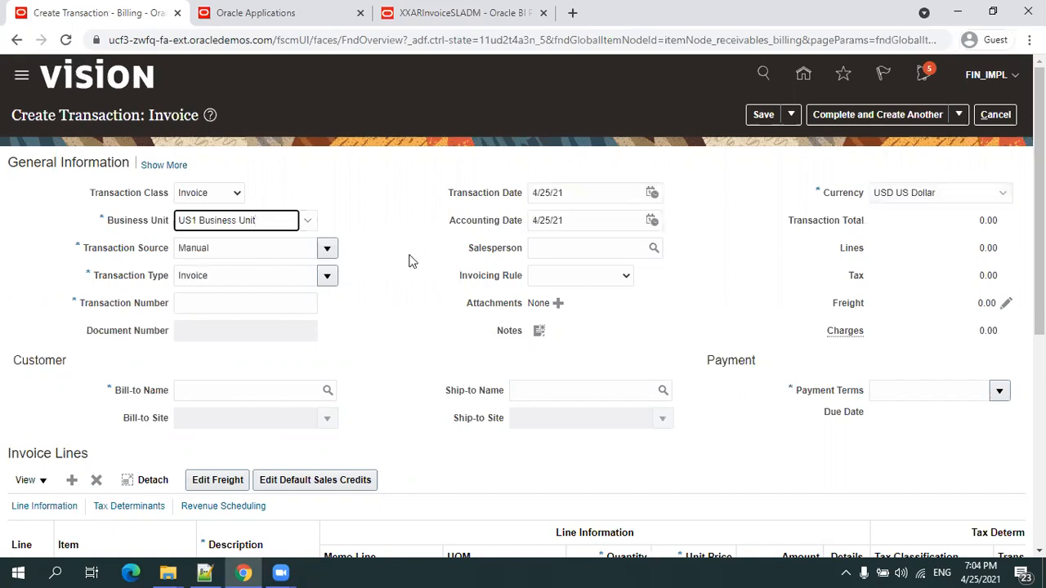
left_click(253, 300)
type("XXARINV100")
left_click(385, 319)
Step: Search the bill-to customers for Sree and select Sreeam Tech Solutions as the invoice's bill-to name
left_click(286, 390)
type("Sreeram")
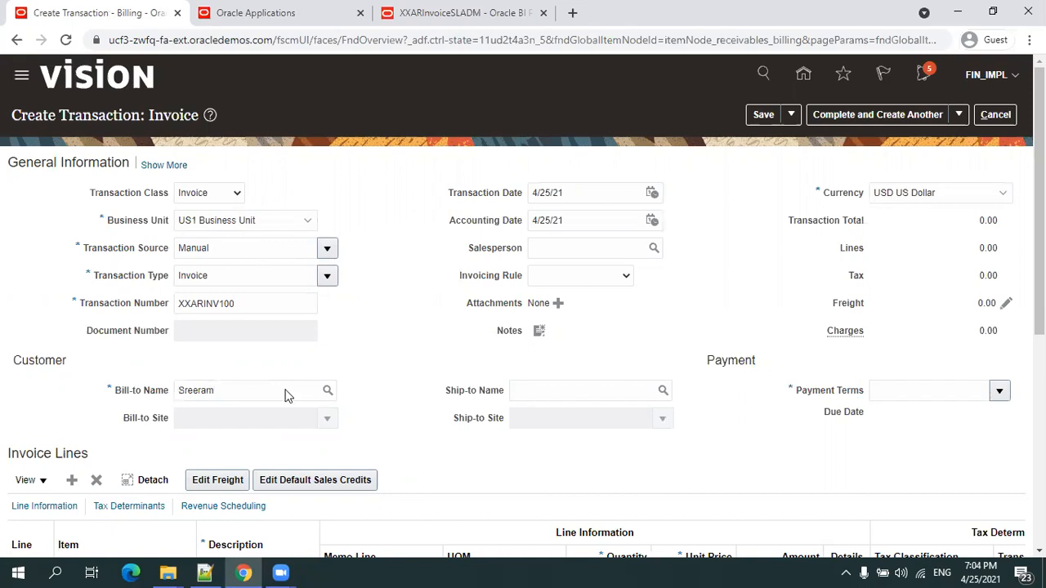
left_click(328, 391)
left_click(442, 237)
type("Sreeram")
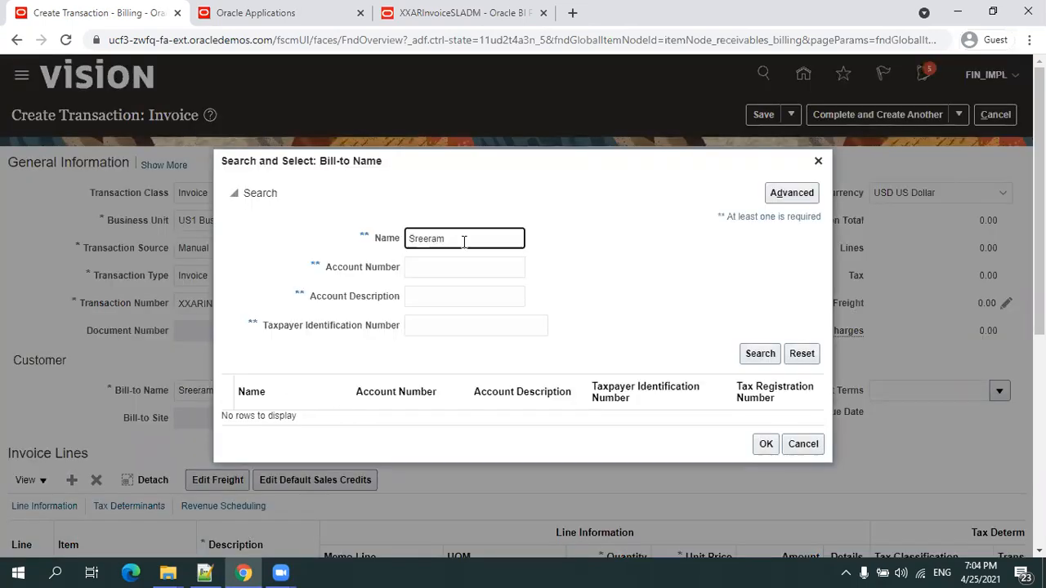
left_click(751, 362)
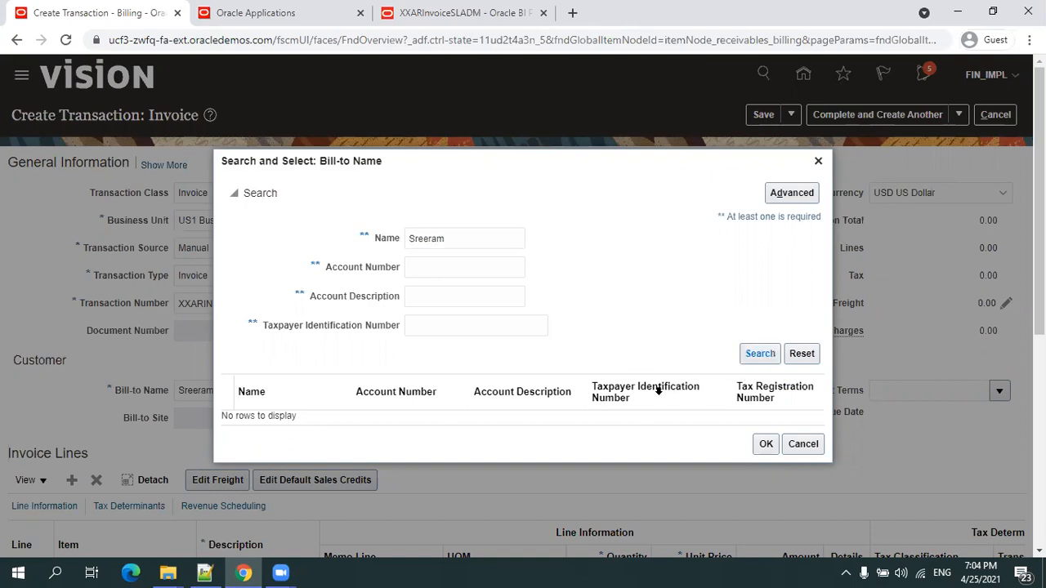
double_click(467, 244)
type("Sree")
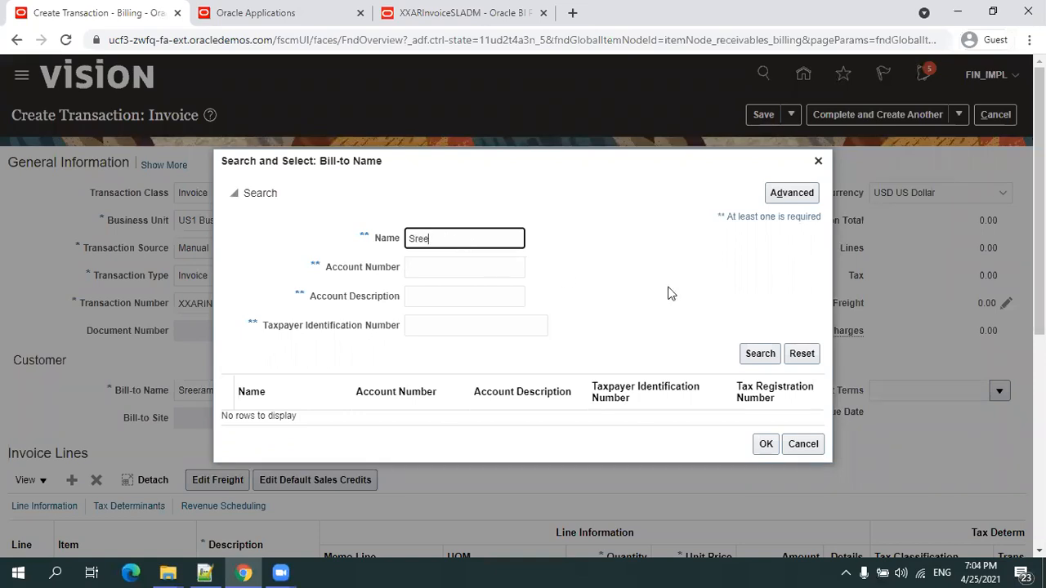
left_click(753, 351)
left_click(756, 351)
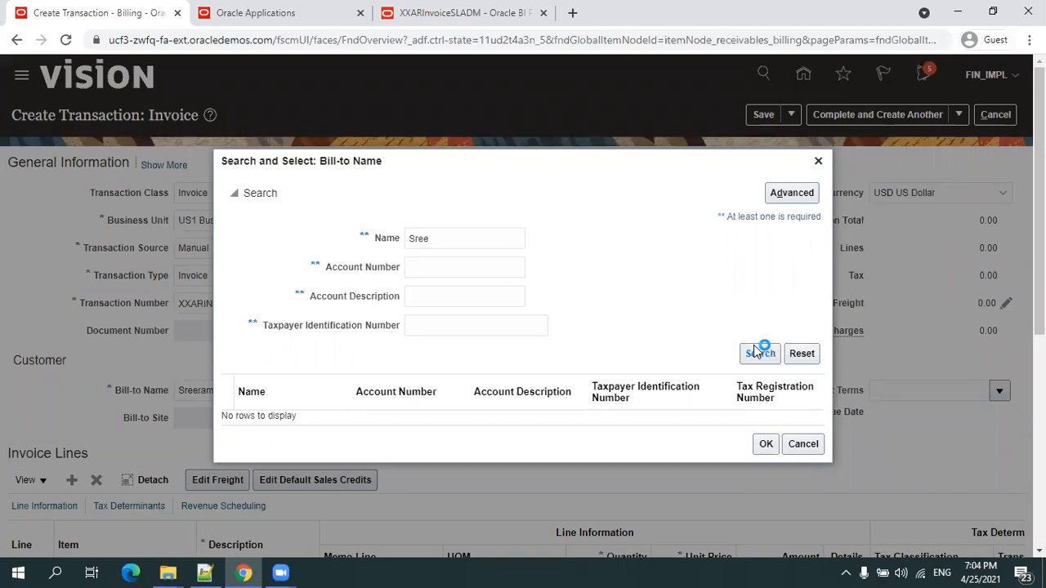
left_click(329, 415)
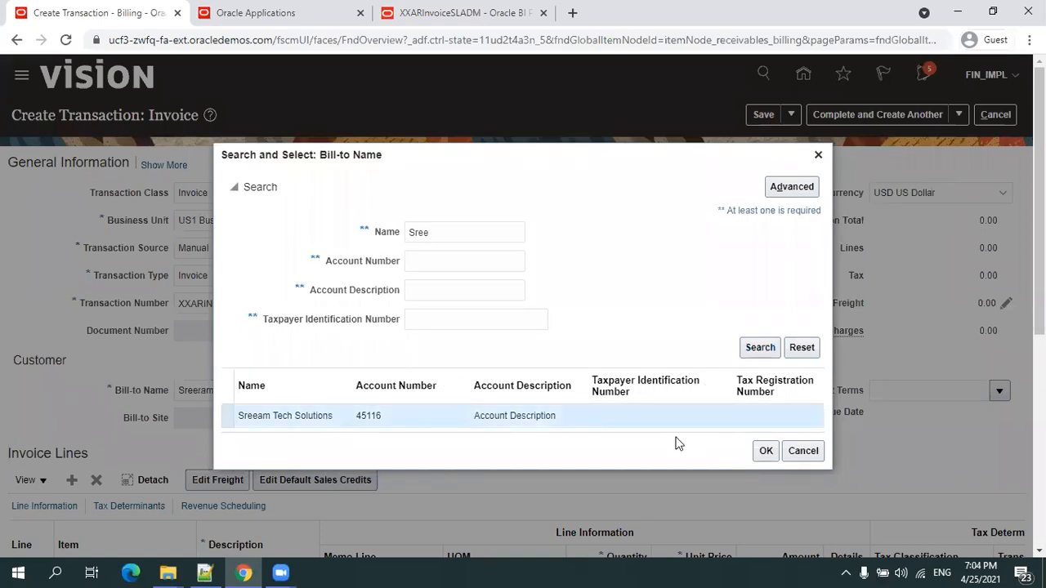
left_click(766, 451)
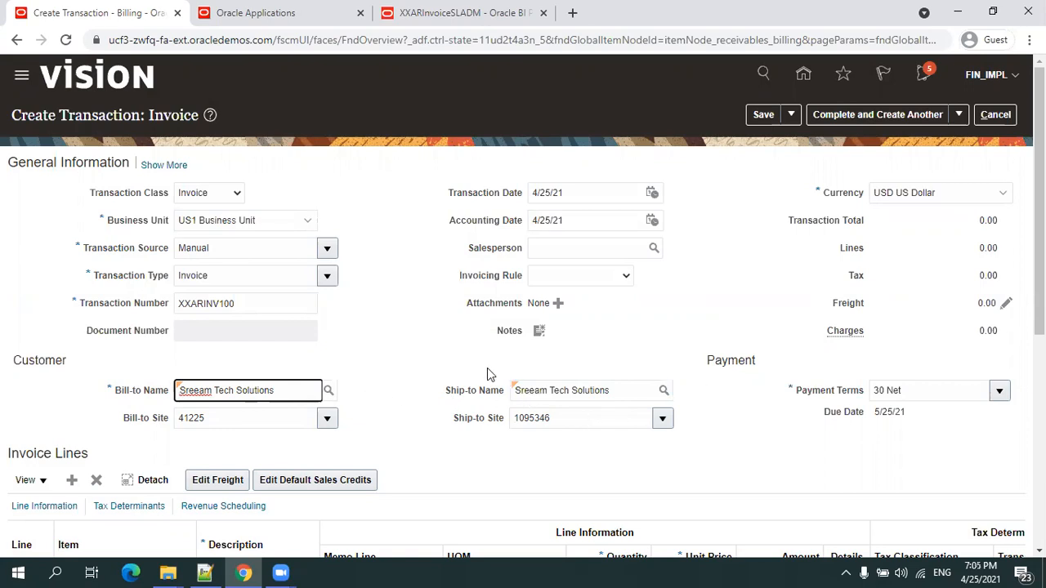
Step: Search salespeople by number 1 and assign the first match as the invoice's salesperson
scroll(487, 368, "down", 3)
scroll(559, 259, "up", 3)
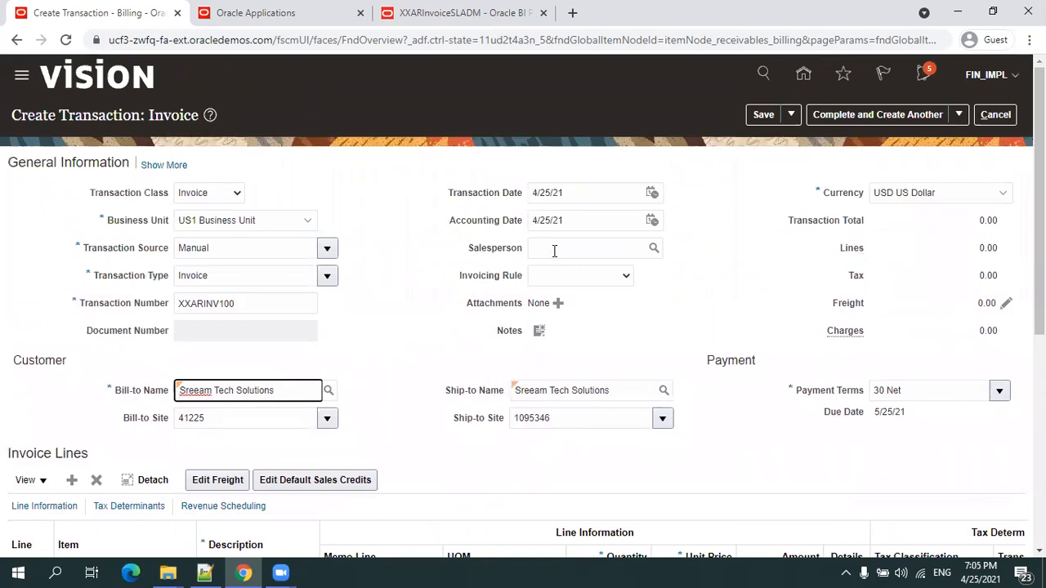
left_click(556, 250)
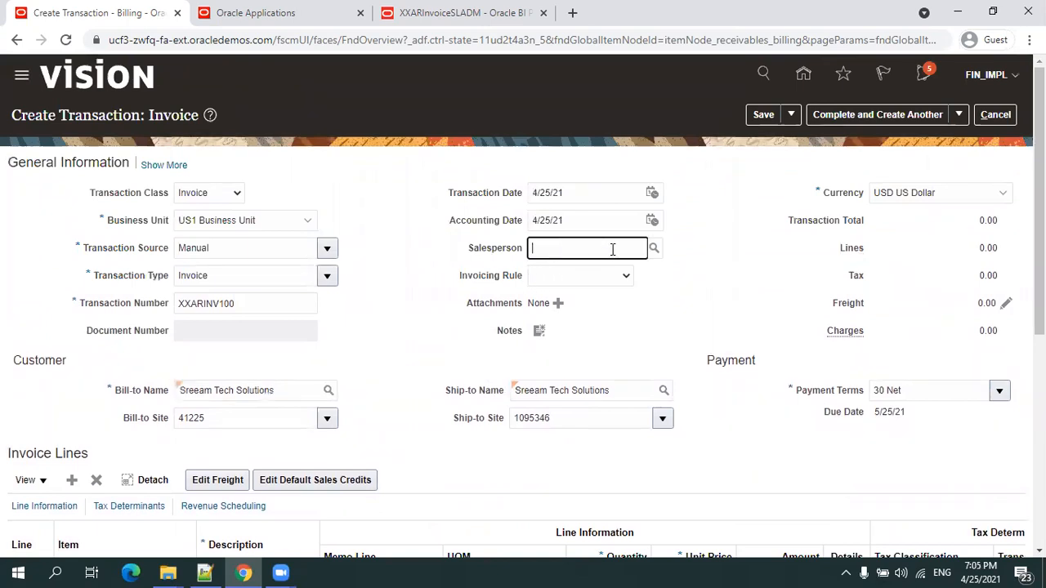
left_click(655, 249)
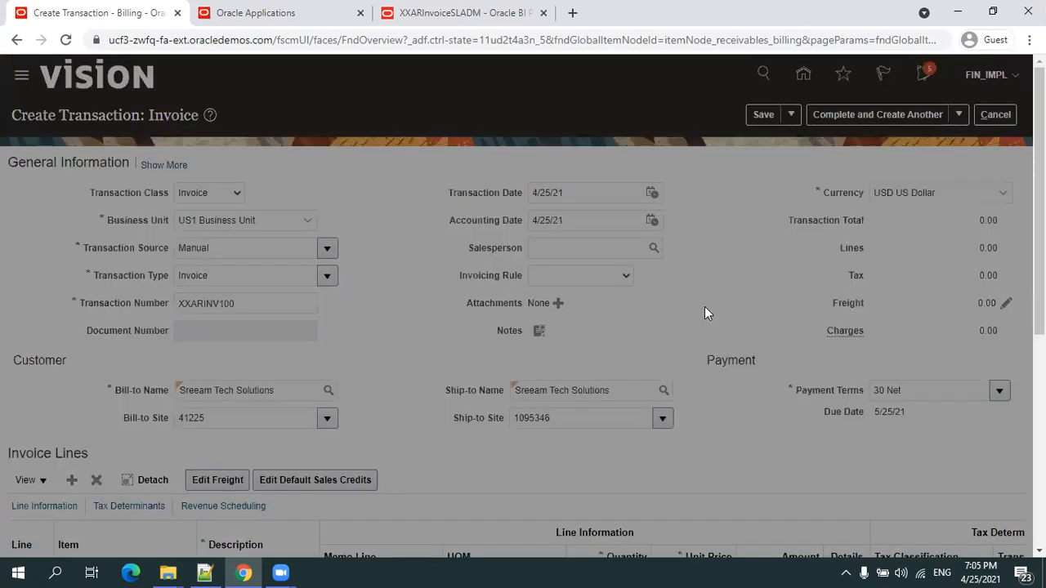
left_click(519, 303)
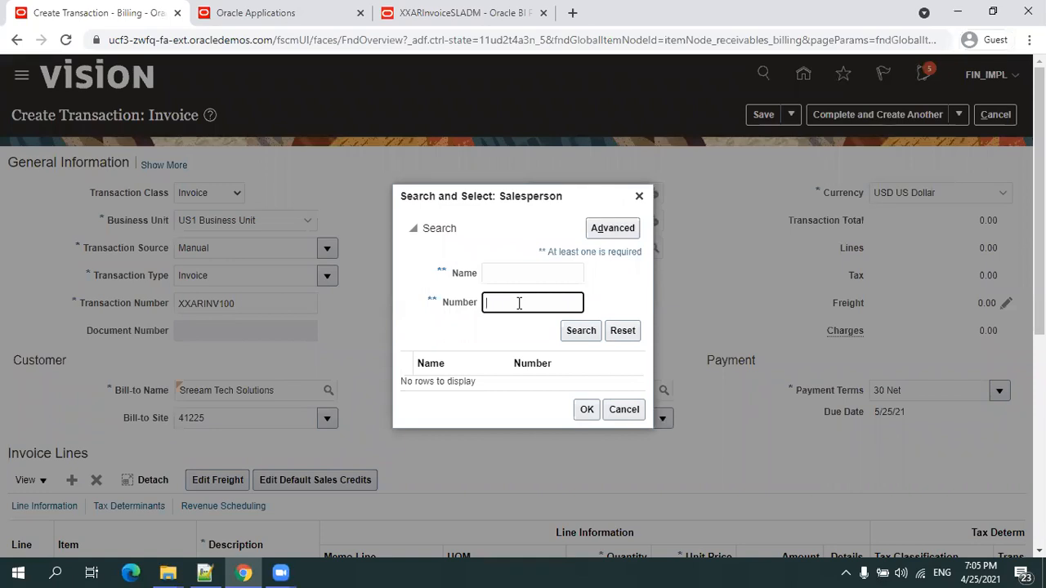
type("1")
left_click(573, 331)
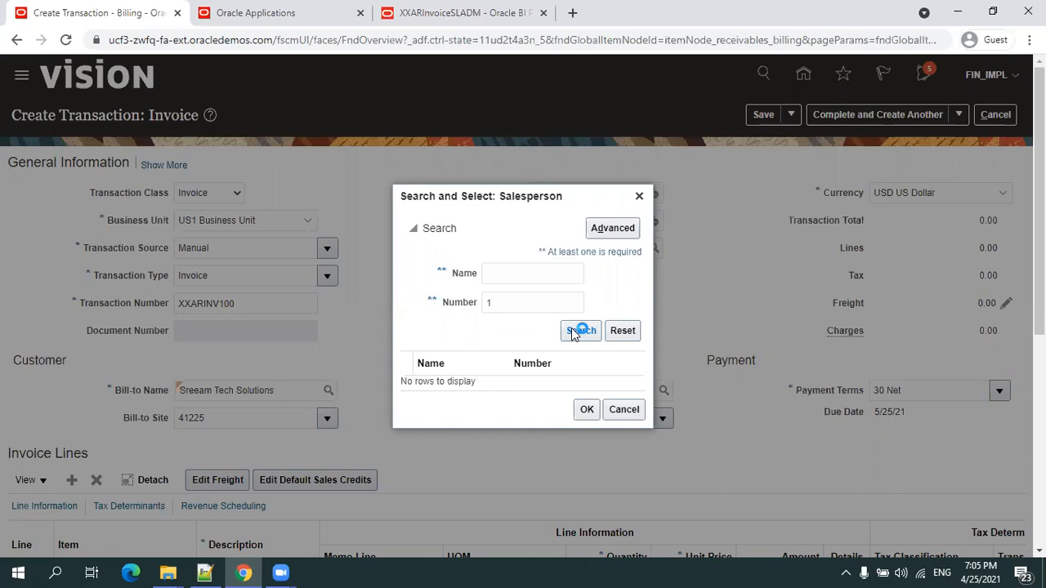
left_click(483, 369)
left_click(586, 452)
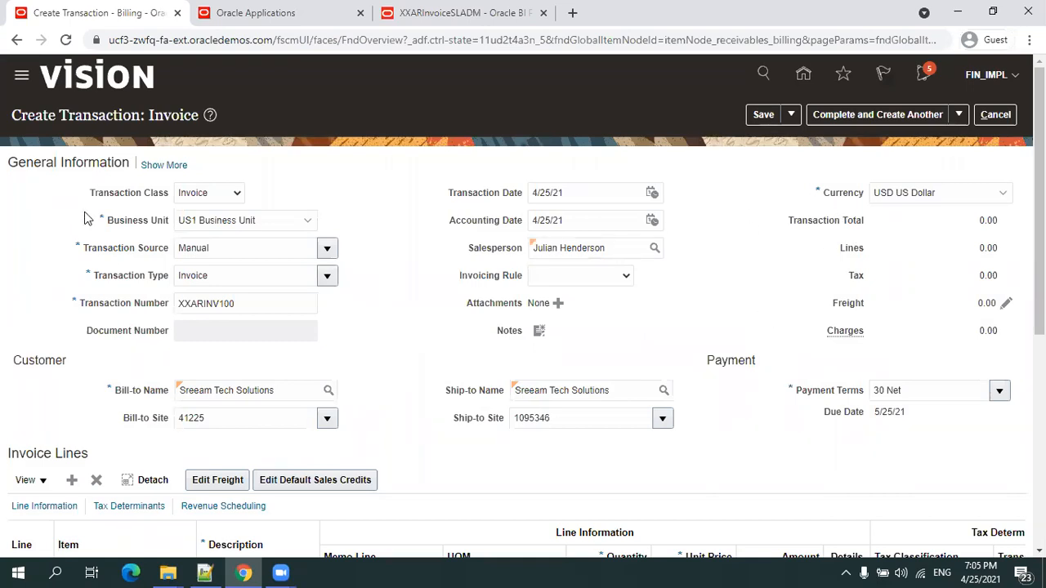
Step: Fill in invoice line 1 with description Line Desc 1, UOM Ea, quantity 100 and unit price 1
scroll(805, 367, "down", 3)
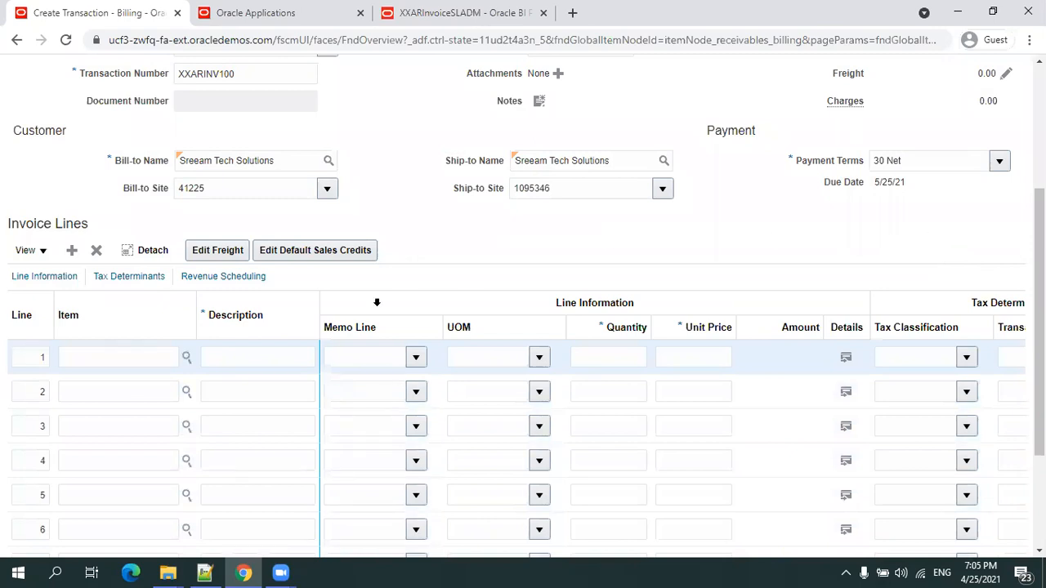
left_click(278, 357)
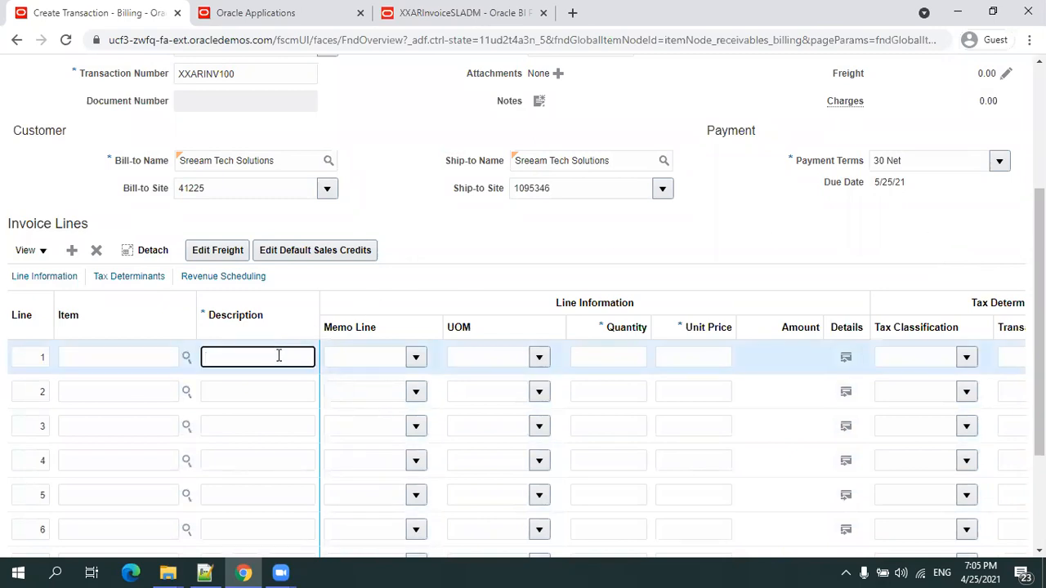
type("Line Desc 1")
left_click(499, 353)
type("ER")
key("Tab")
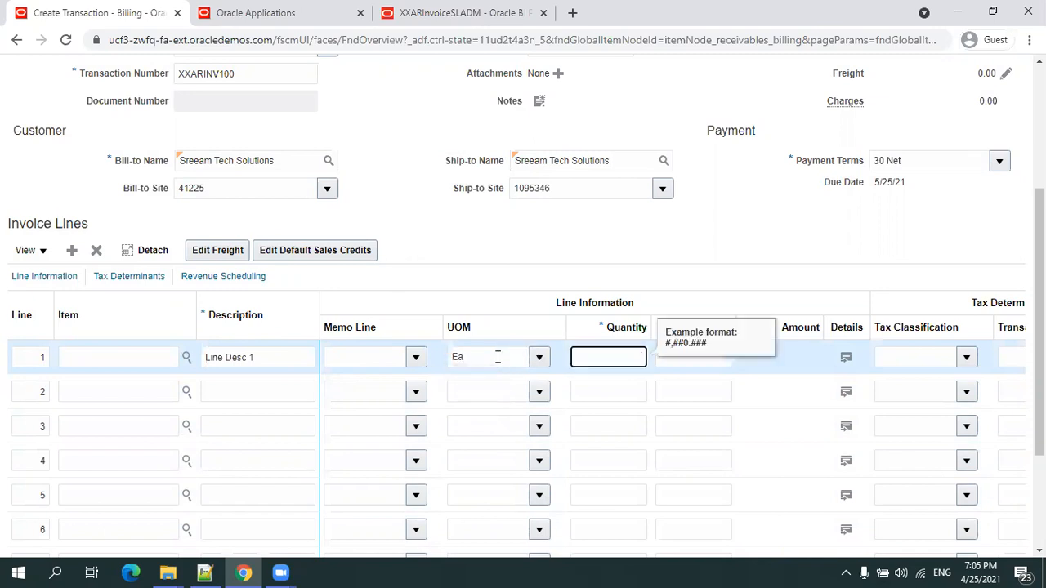
type("100")
key("Tab")
type("1")
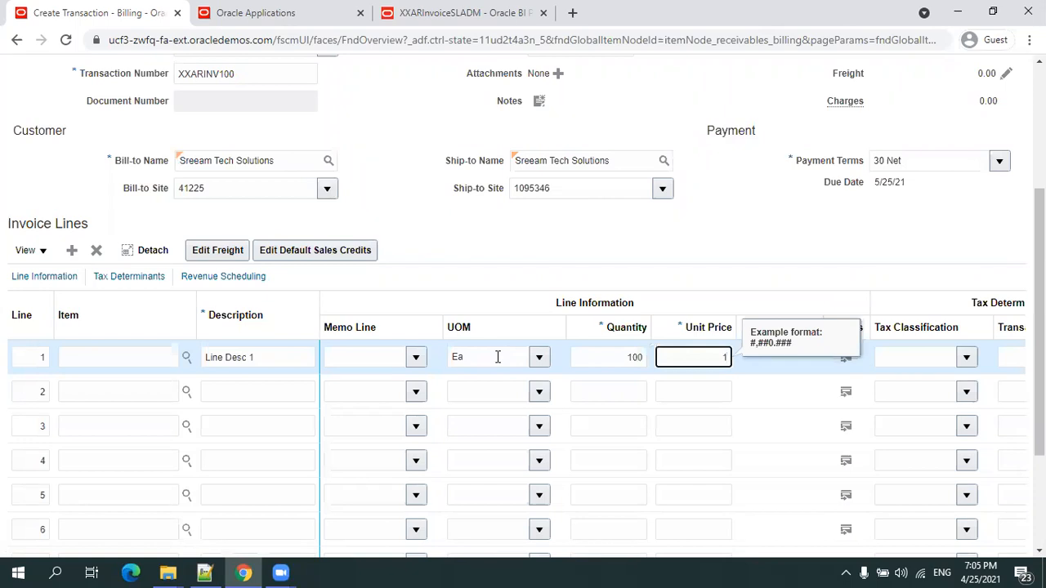
Step: Fill in invoice line 2 with description Line Desc 2, UOM Ea, quantity 200 and unit price 1
left_click(232, 390)
type("Line Desc 2")
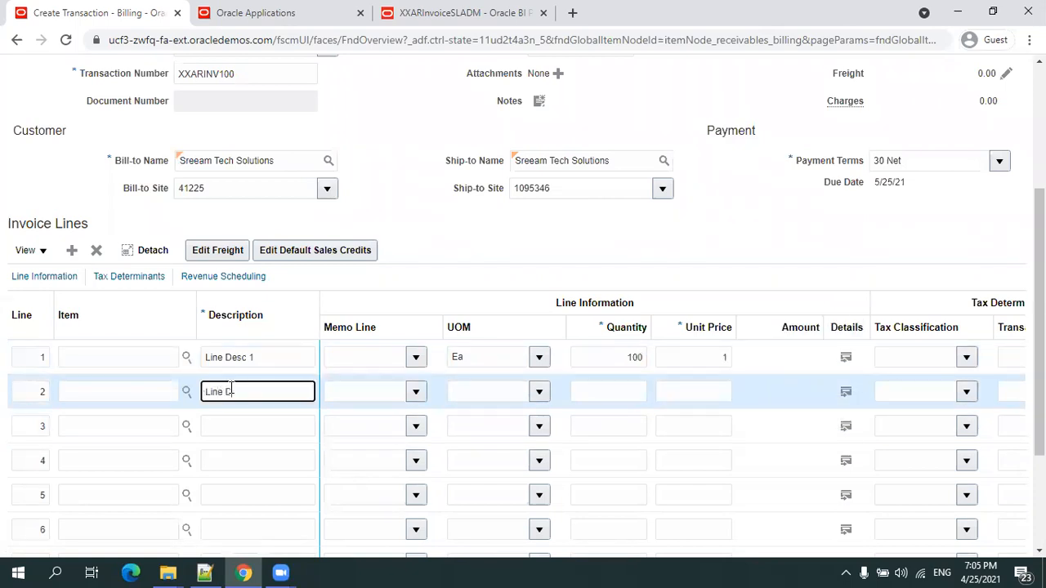
key("Tab")
key("Tab")
type("Ea")
key("Tab")
type("2")
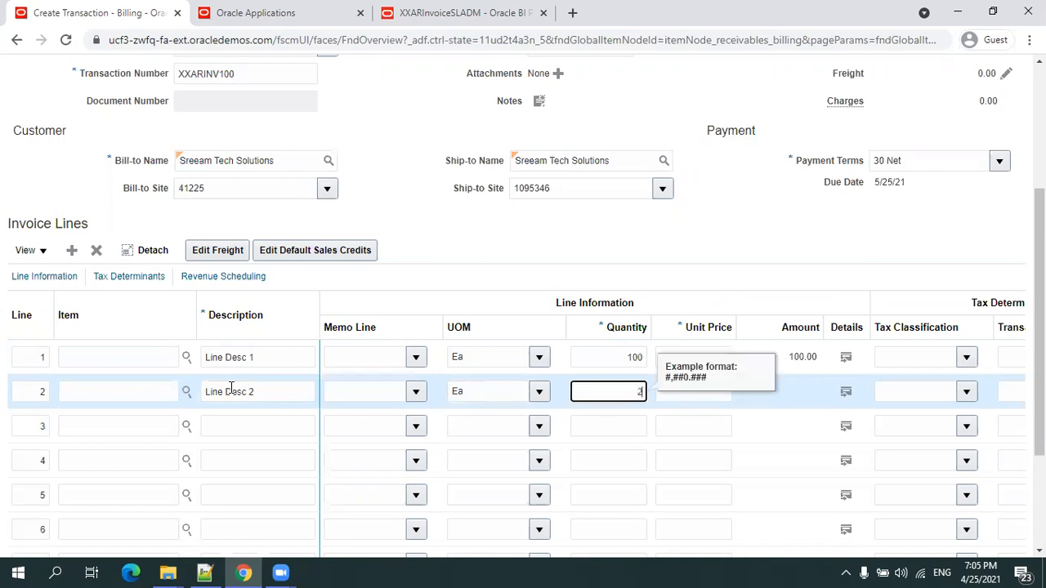
type("00")
key("Tab")
type("1")
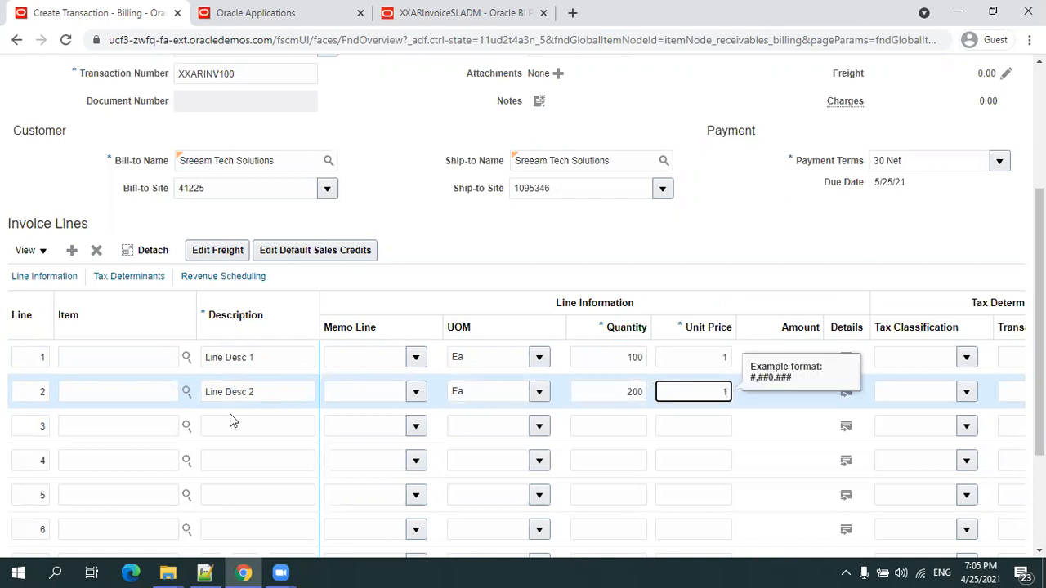
Step: Fill in invoice line 3 with description Line Desc 3, UOM Ea, quantity 300 and unit price 1
left_click(224, 425)
type("Line Desc 3")
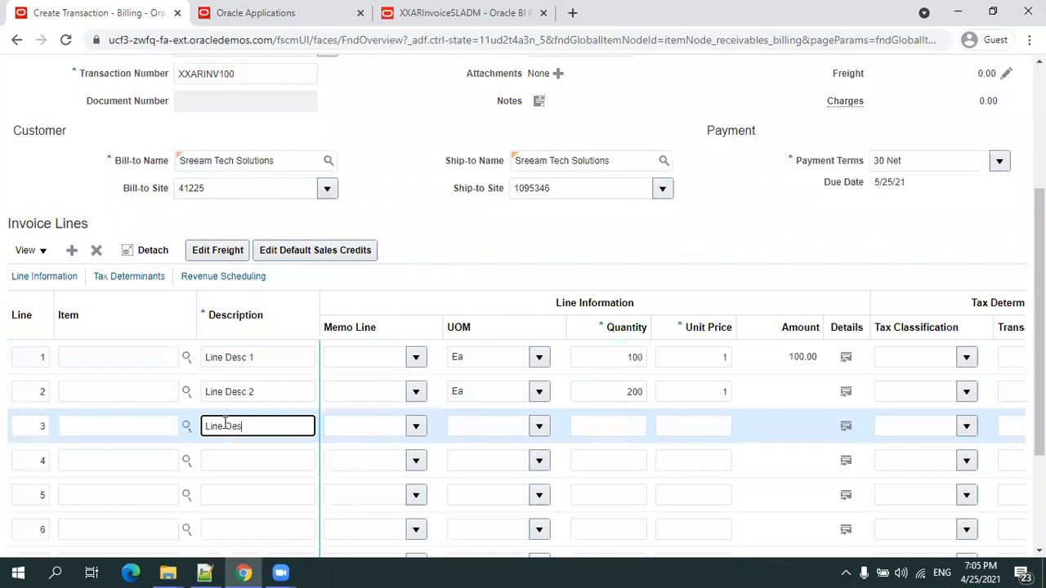
key("Tab")
key("Tab")
key("Tab")
key("shift+Tab")
type("Ea")
key("Tab")
type("300")
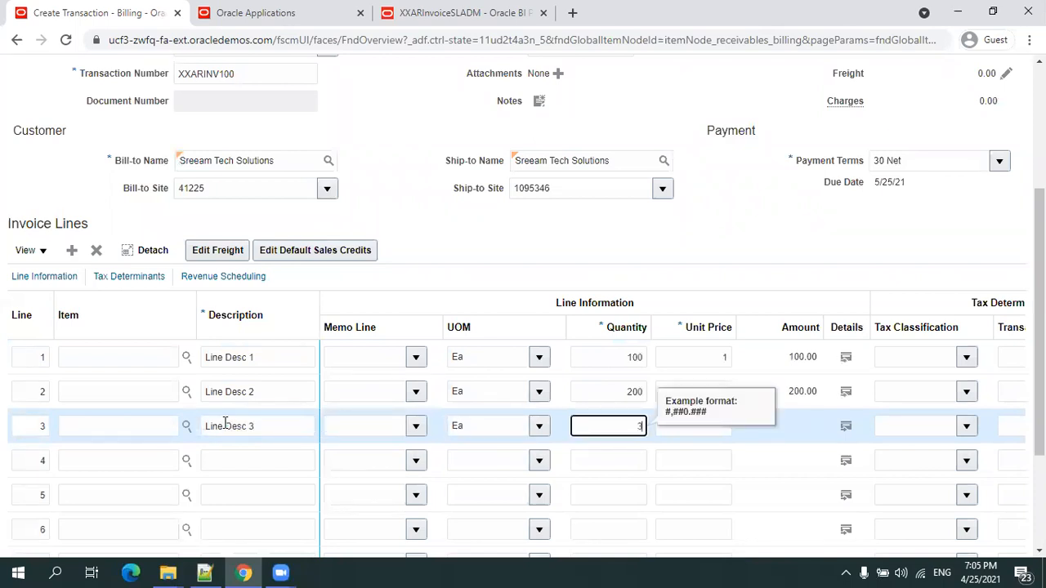
key("Tab")
type("1")
Step: Save the invoice with its three lines, without completing it
scroll(539, 345, "up", 5)
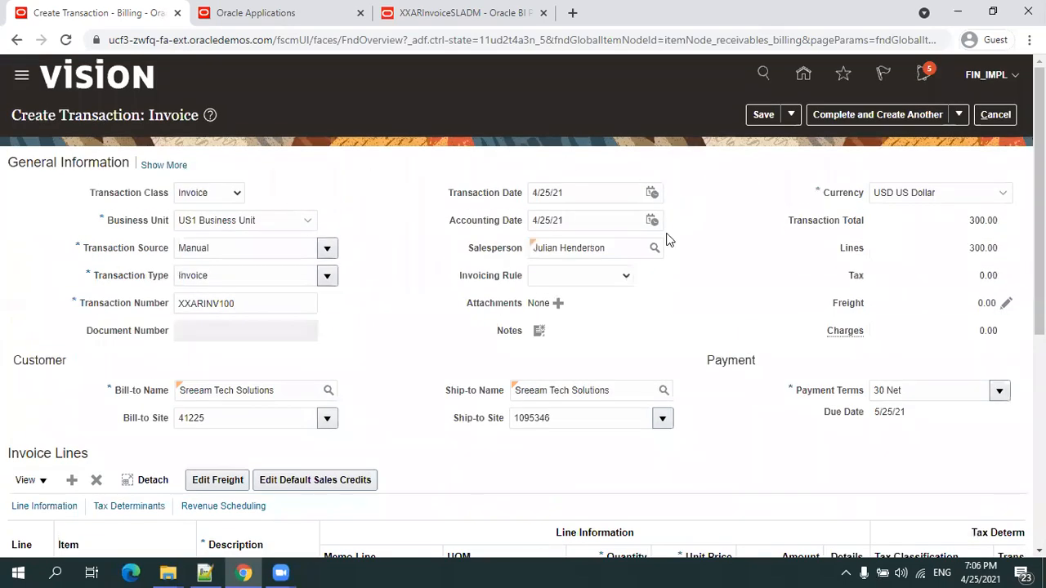
scroll(425, 280, "up", 3)
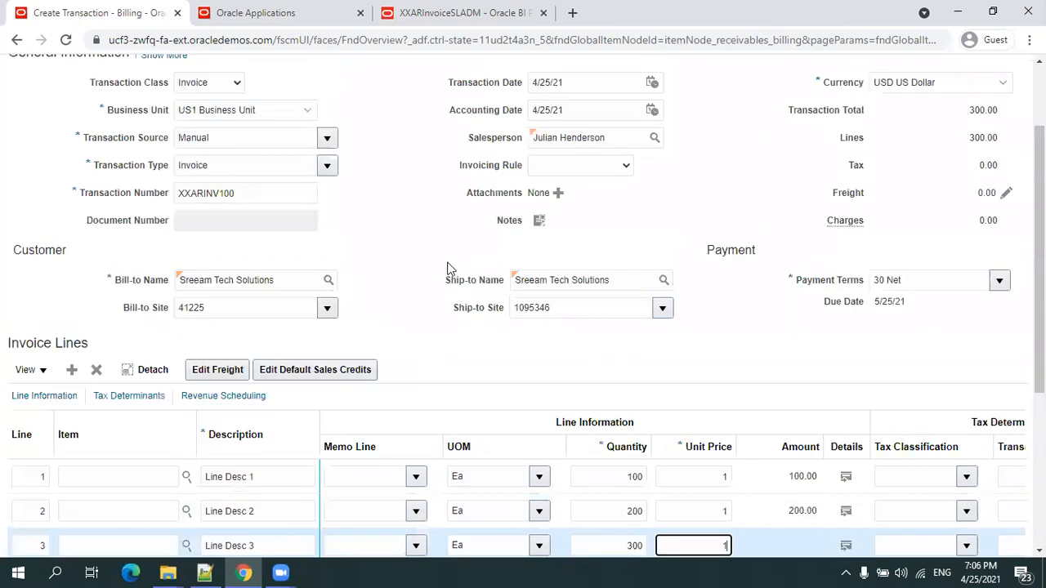
left_click(760, 115)
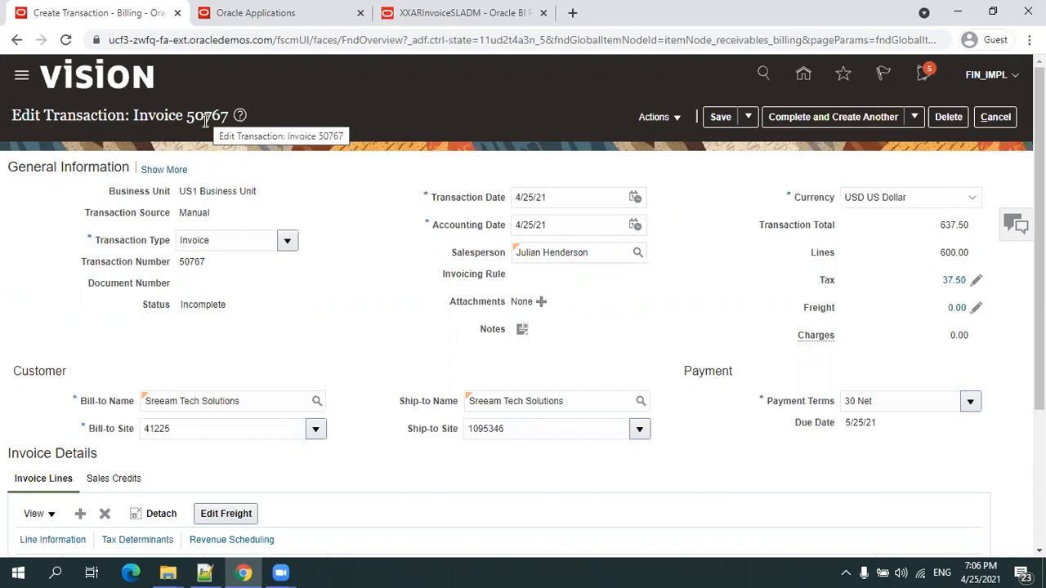
Step: Display the saved invoice's sales credits to examine the salesperson allocation of each transaction line
scroll(86, 401, "down", 1)
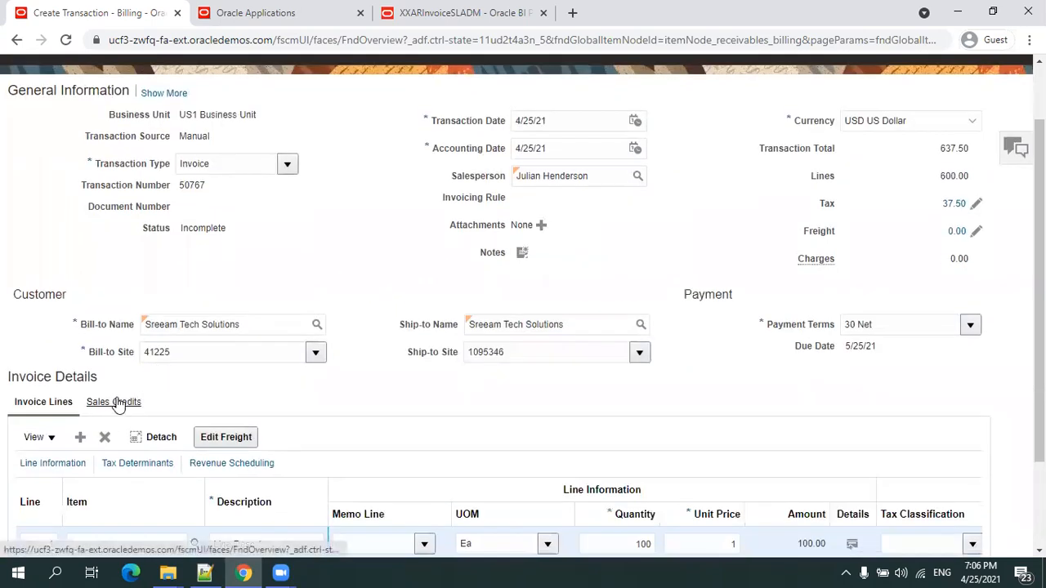
scroll(115, 368, "down", 2)
left_click(113, 280)
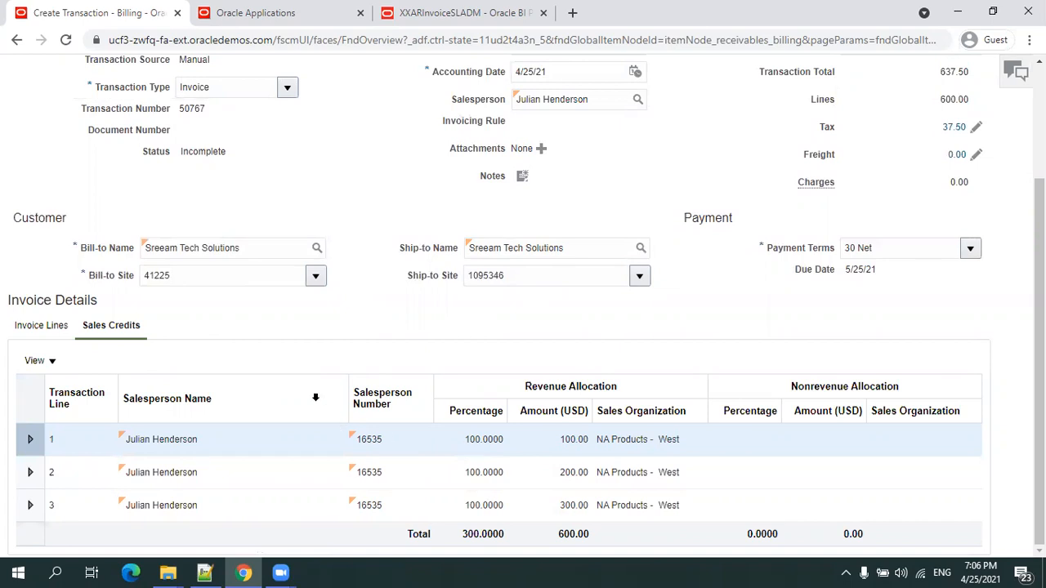
Step: Review the saved invoice's general information and display its invoice lines again in place of the sales credits
scroll(207, 369, "up", 2)
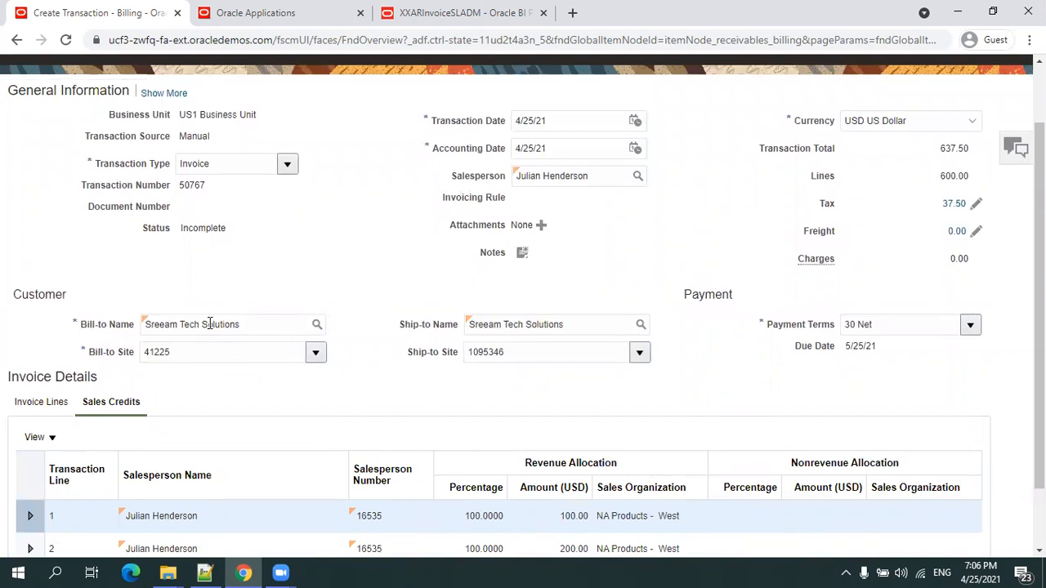
scroll(190, 307, "up", 2)
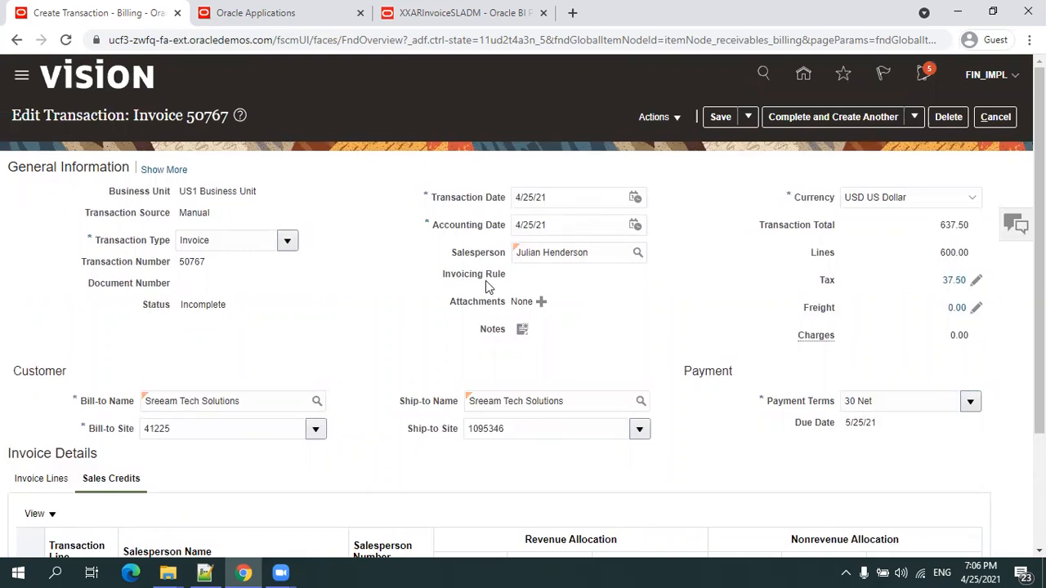
scroll(149, 359, "down", 2)
left_click(47, 330)
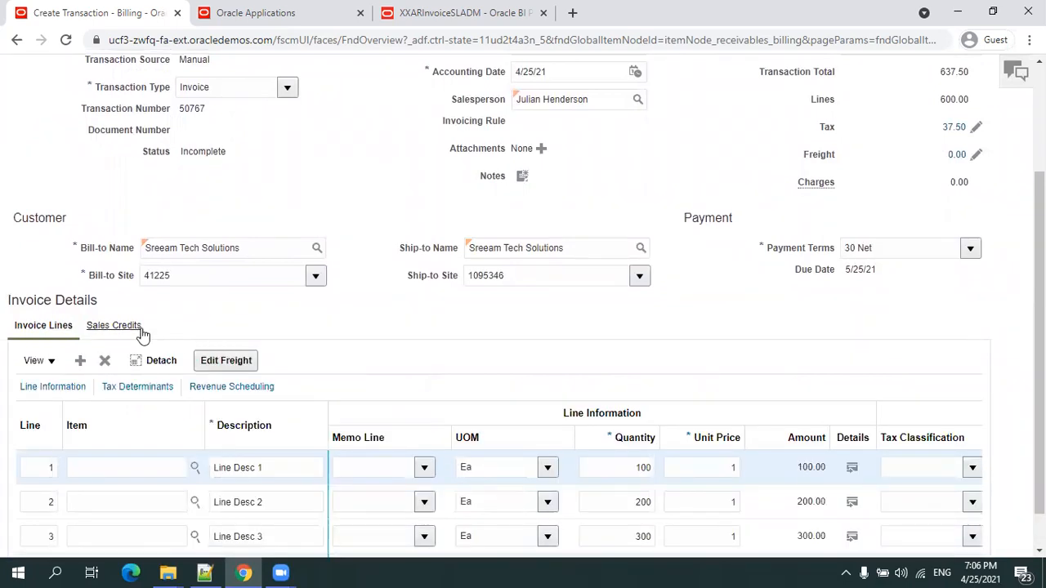
scroll(409, 306, "up", 2)
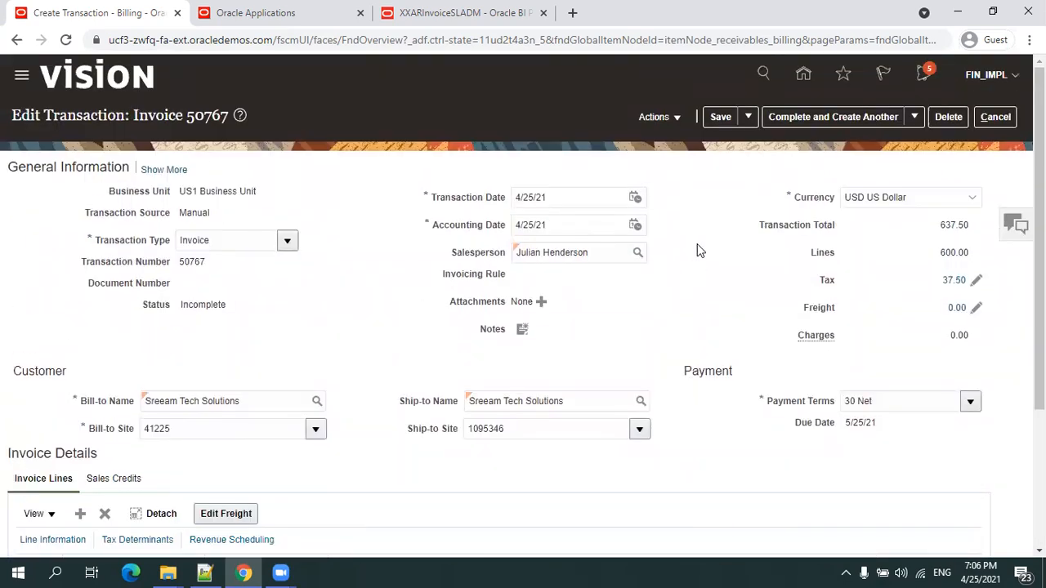
Step: Open the invoice's distributions, agreeing to save the transaction first, examine the receivable, revenue and tax accounts, and save and close them
left_click(673, 119)
left_click(683, 142)
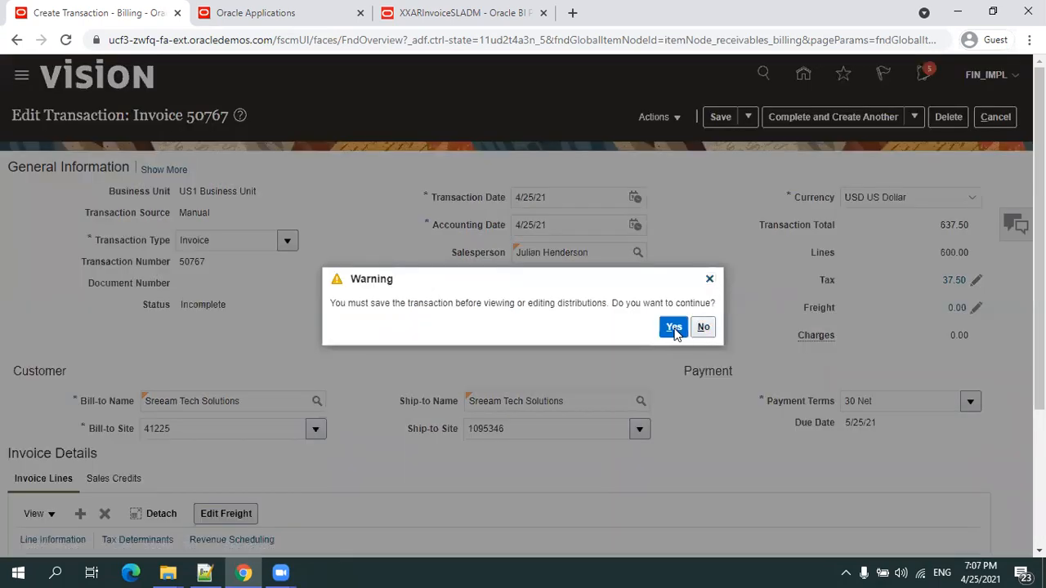
left_click(673, 328)
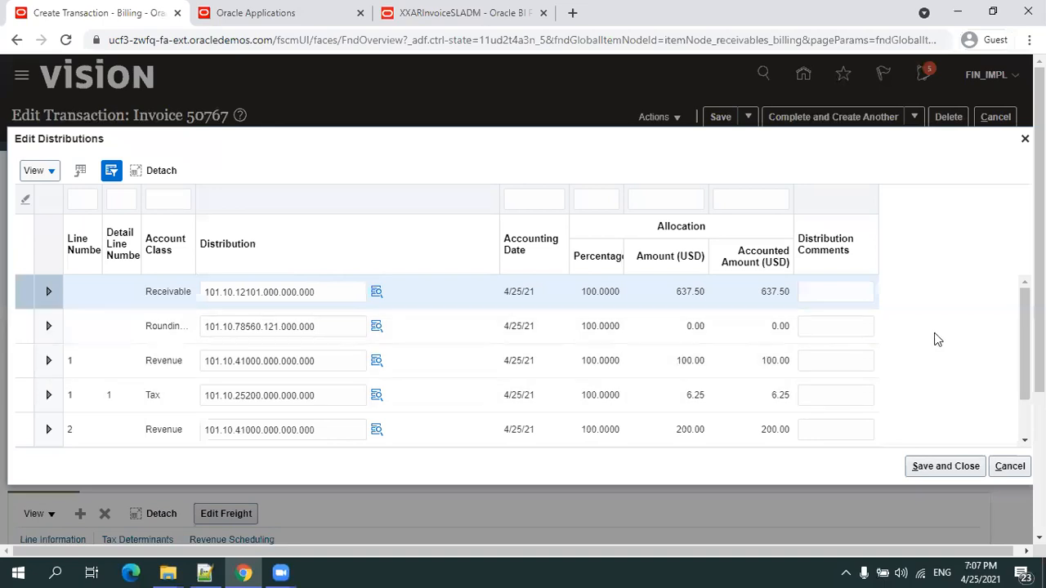
scroll(937, 340, "down", 1)
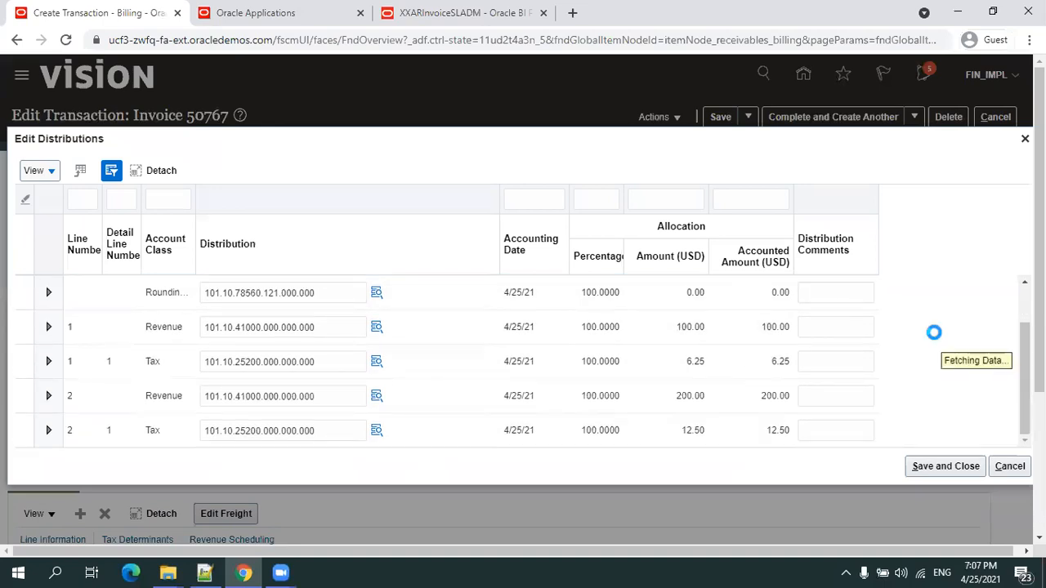
scroll(934, 333, "down", 1)
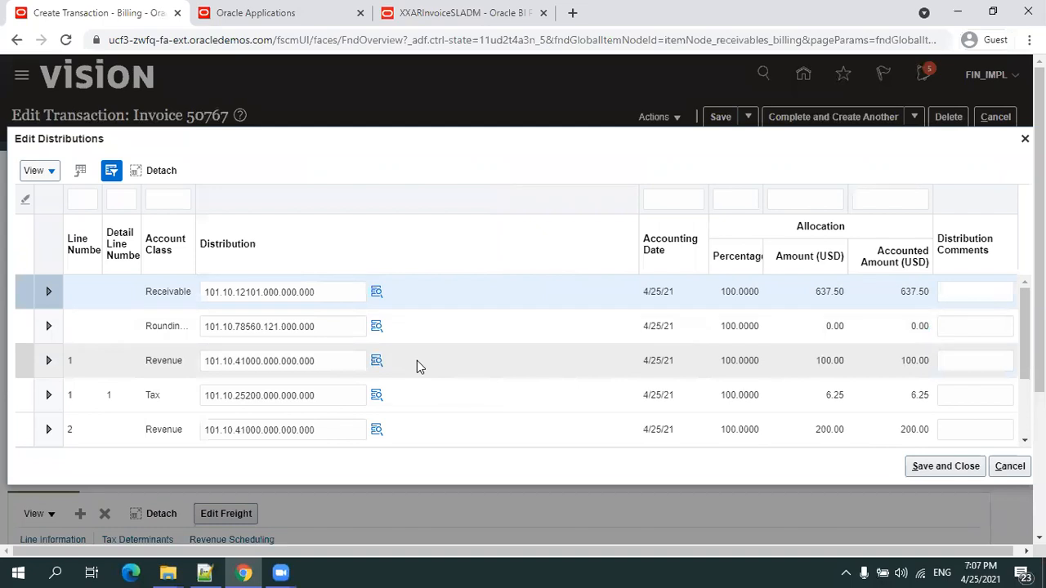
scroll(887, 441, "down", 1)
left_click(920, 467)
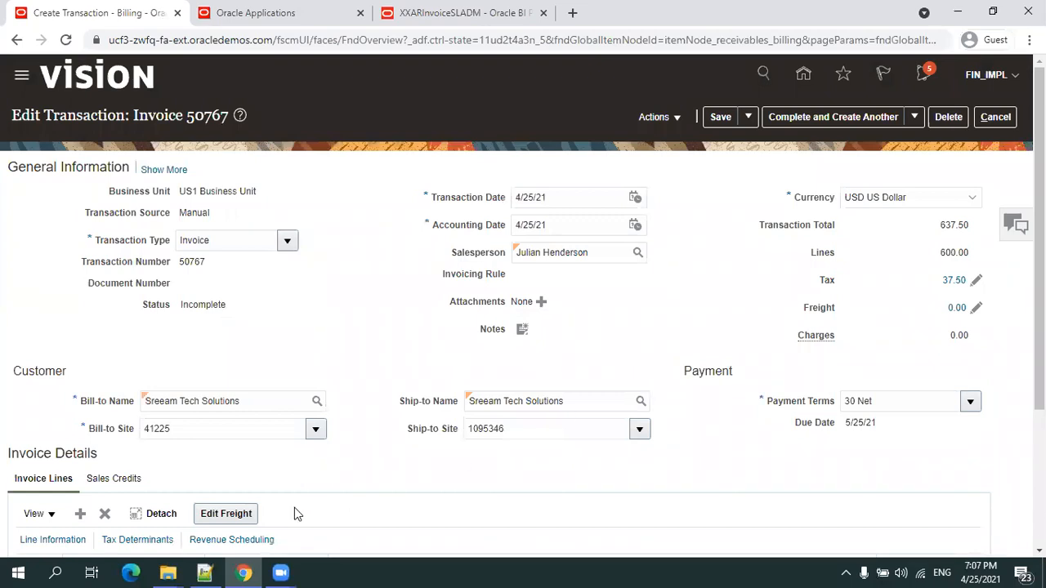
Step: Switch to ARtoGL.txt in Notepad++ and highlight the header and line tables, ra_customer_trx_all and ra_customer_trx_lines_all
left_click(204, 573)
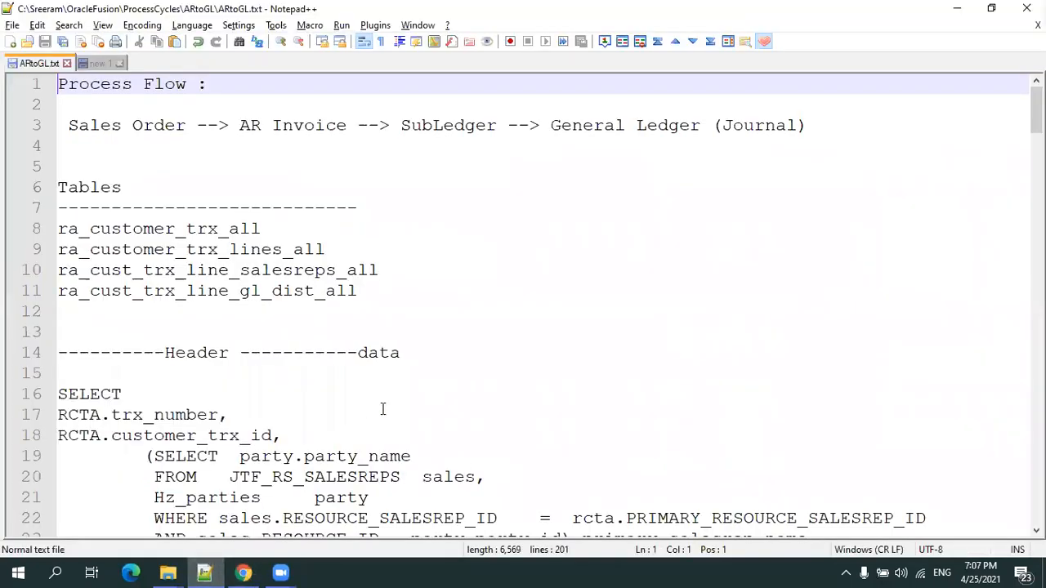
left_click(189, 229)
double_click(191, 229)
left_click(287, 221)
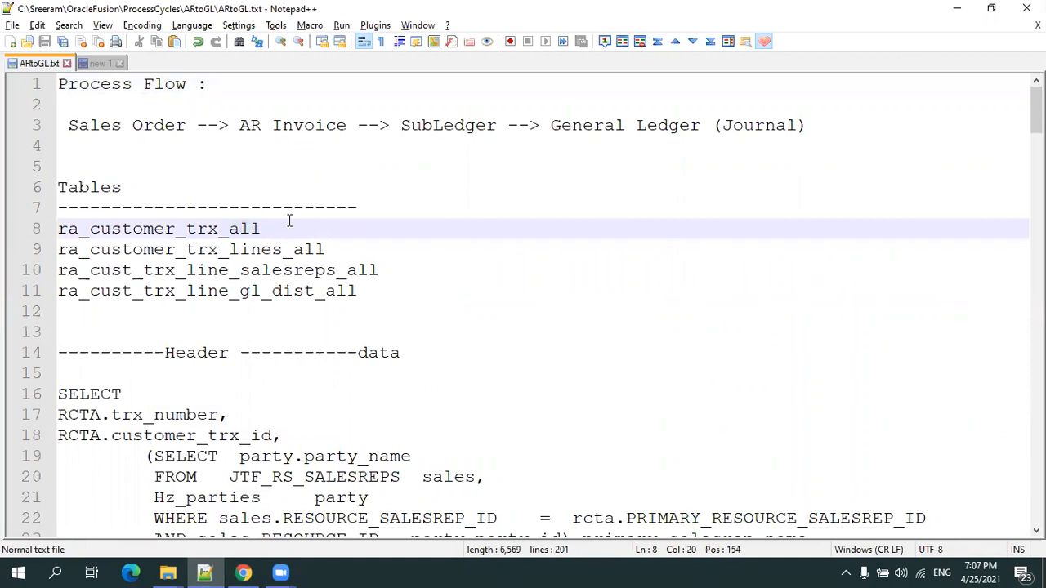
double_click(261, 249)
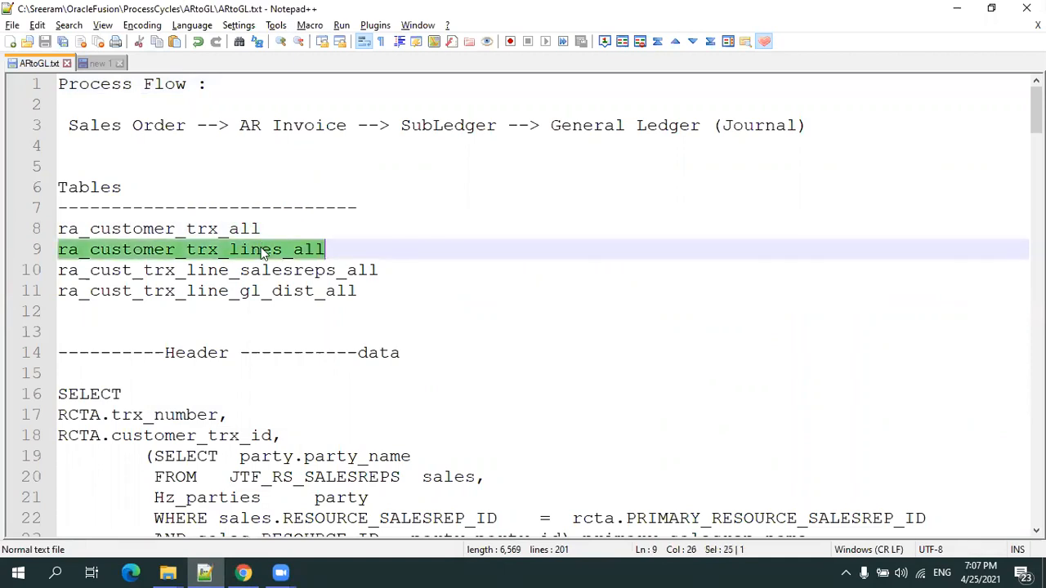
left_click(383, 251)
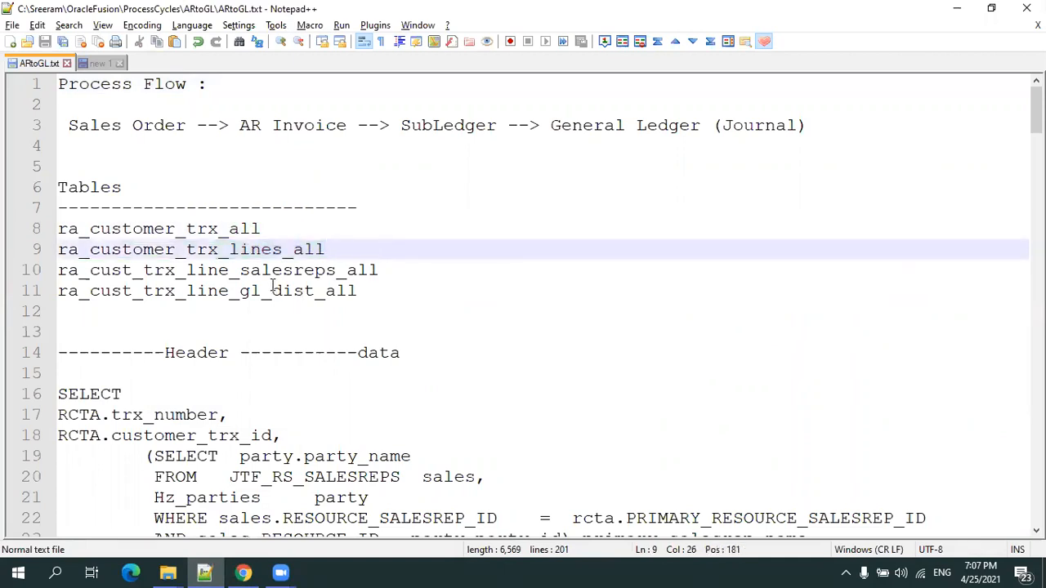
Step: Highlight the tables ra_cust_trx_line_salesreps_all and ra_cust_trx_line_gl_dist_all, and mark the list of all four tables
double_click(313, 272)
left_click(379, 269)
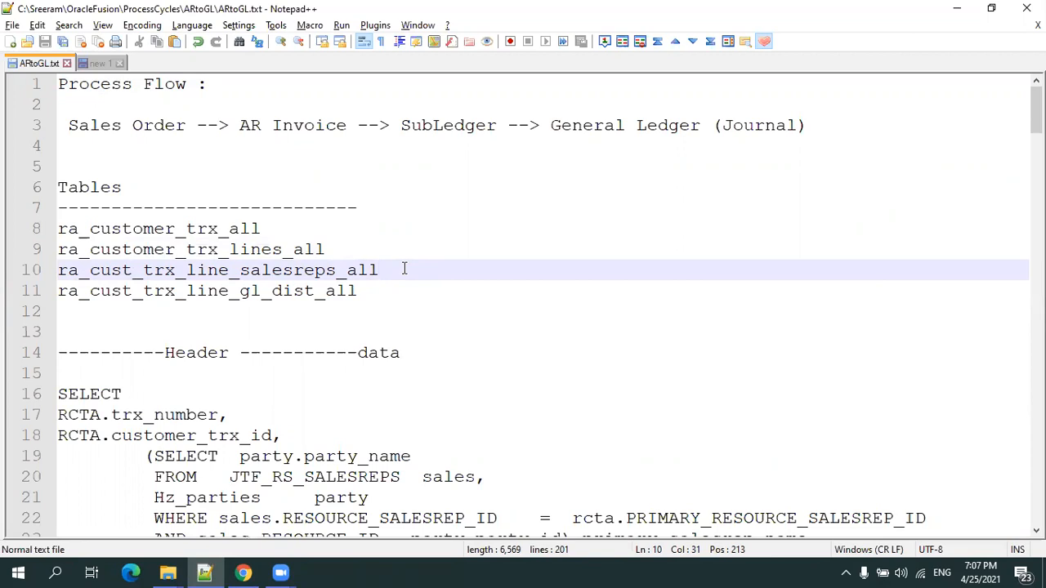
double_click(301, 294)
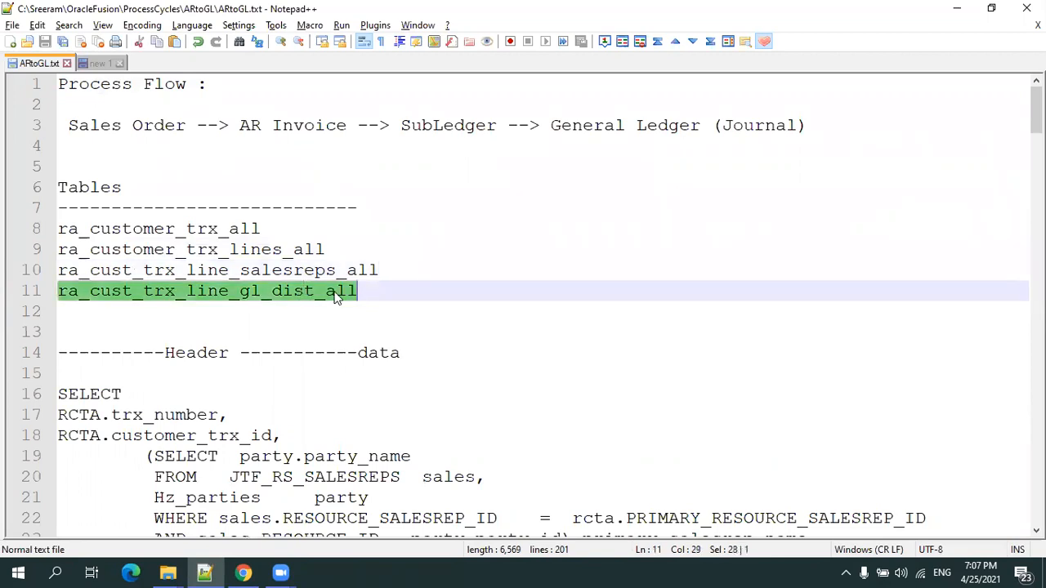
left_click(473, 301)
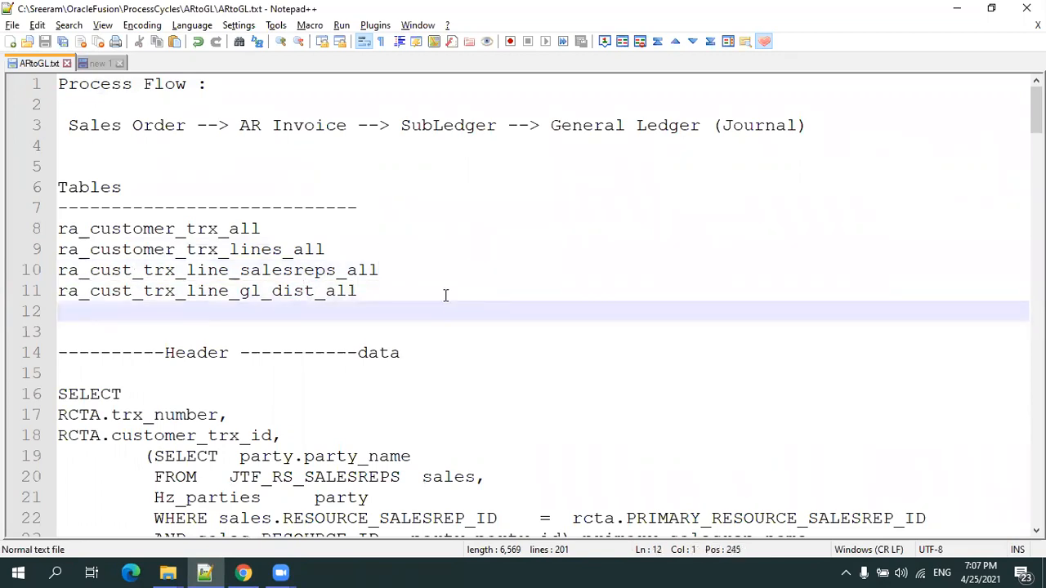
left_click(443, 291)
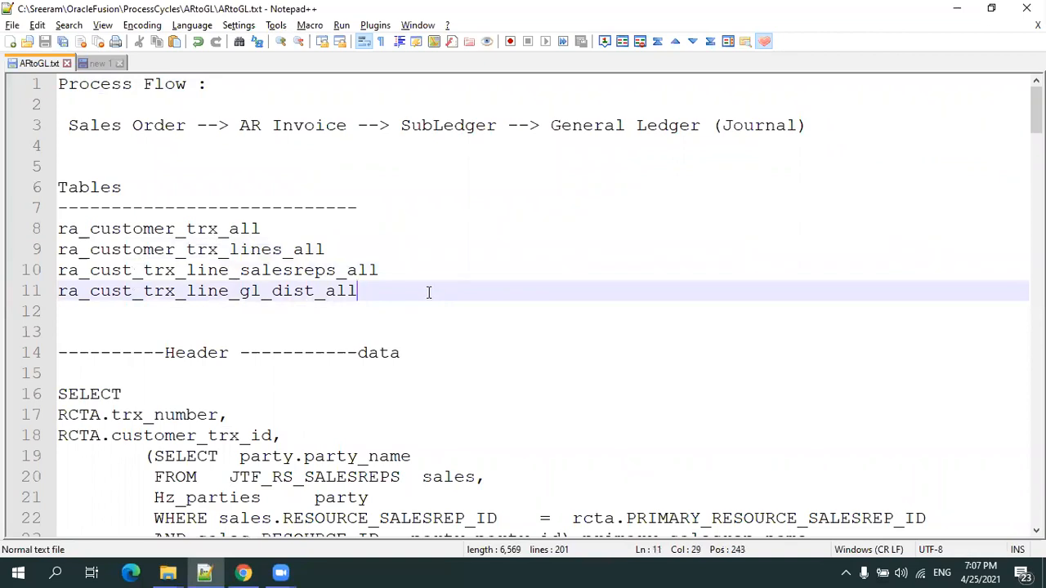
left_click_drag(399, 292, 57, 231)
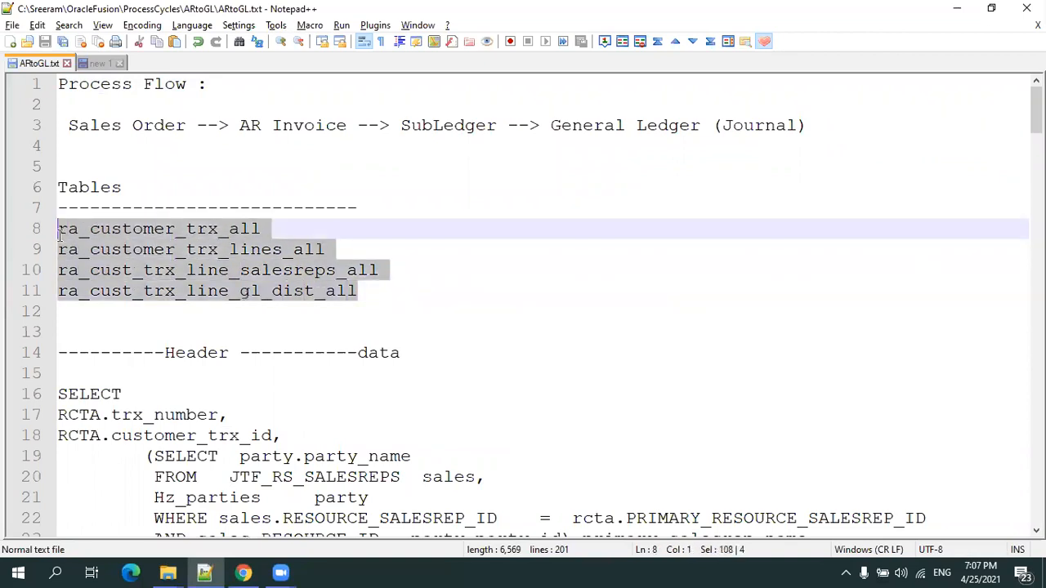
left_click(293, 251)
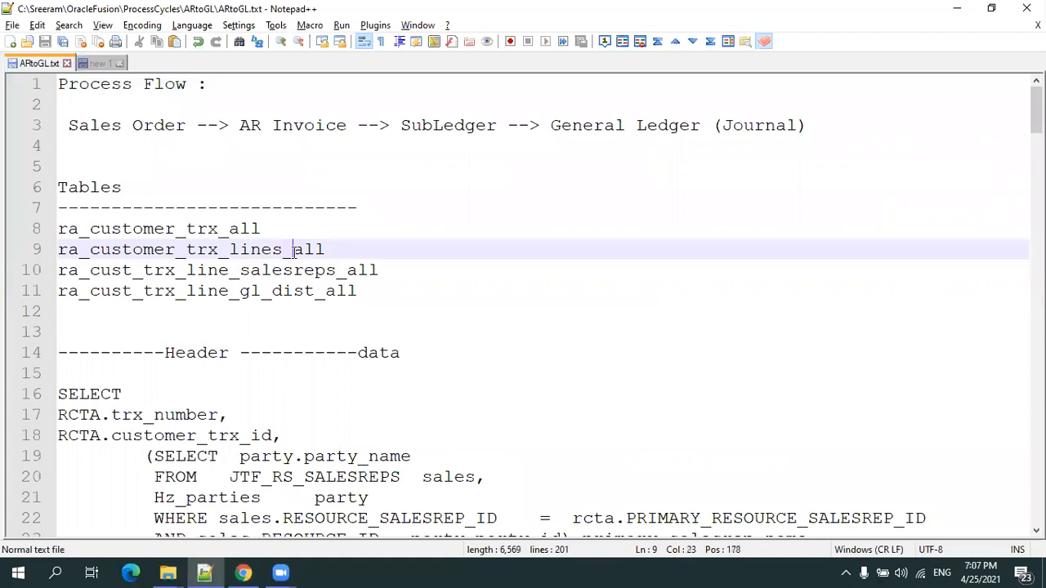
Step: Examine the header data query, highlighting ra_customer_trx_all, its alias RCTA and the customer_trx_id column
scroll(204, 352, "down", 2)
scroll(152, 312, "down", 2)
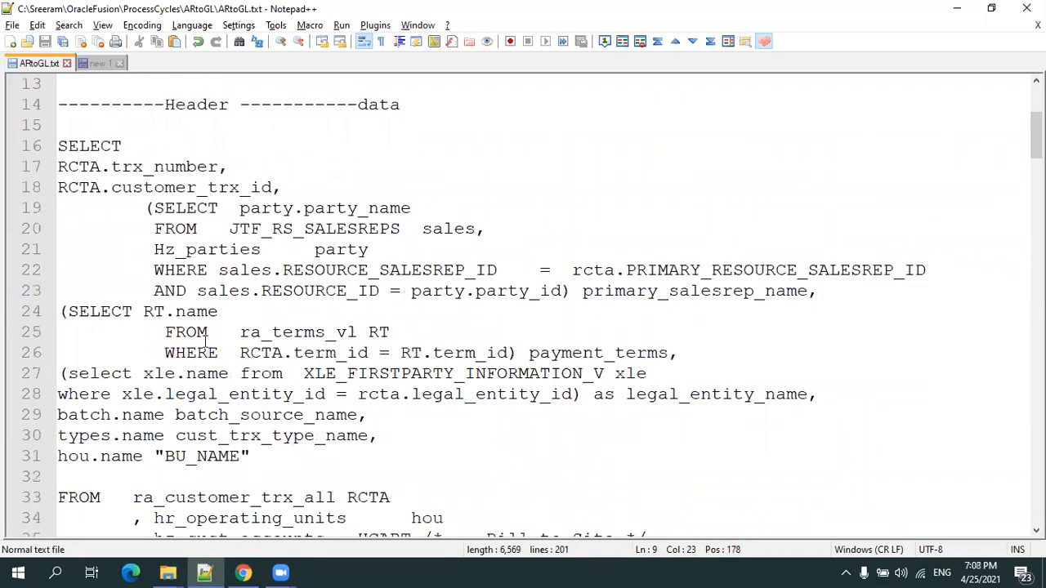
scroll(141, 186, "up", 3)
double_click(142, 168)
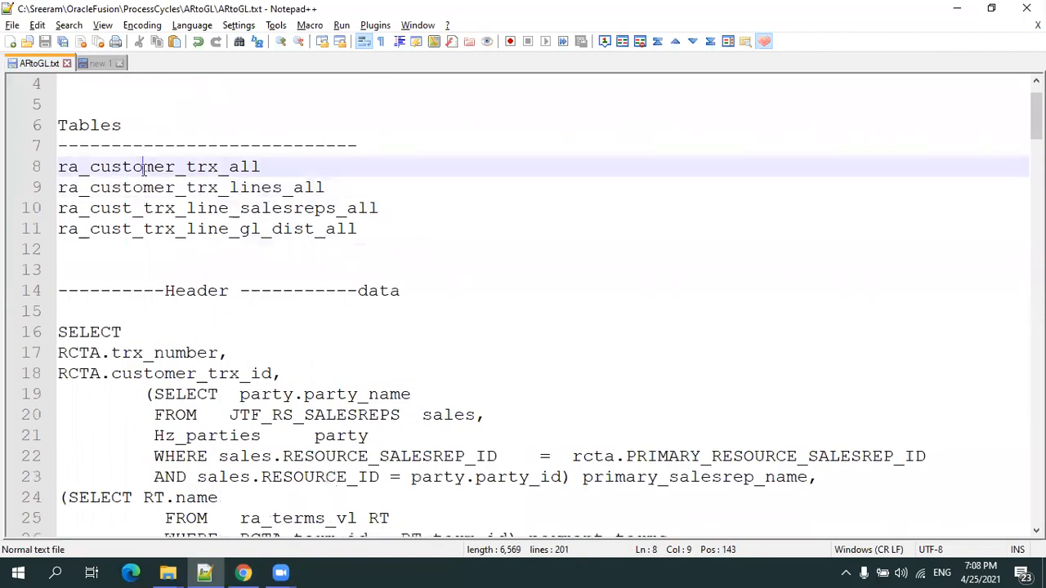
scroll(551, 283, "down", 5)
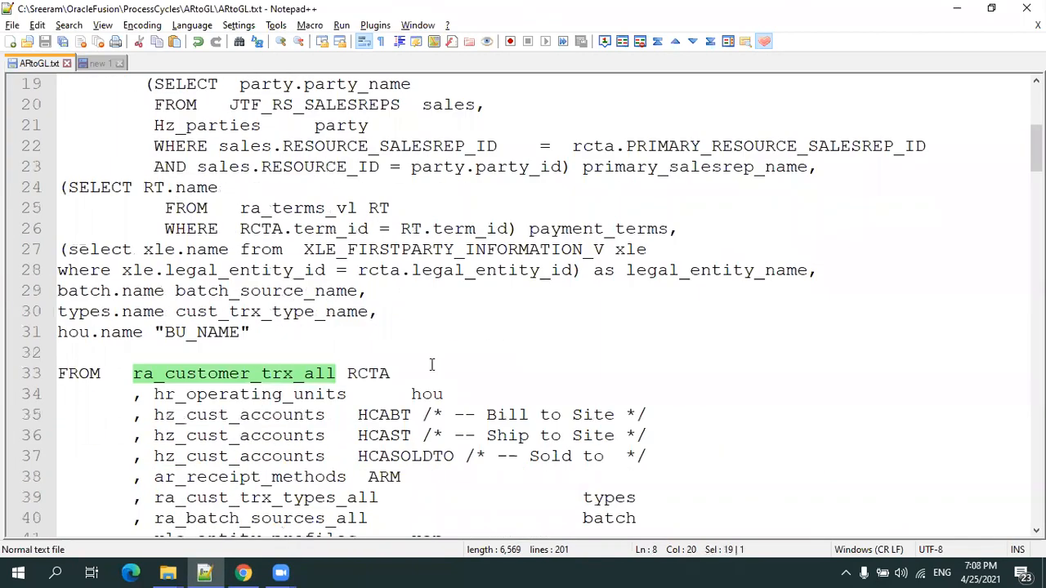
double_click(372, 374)
scroll(546, 384, "up", 4)
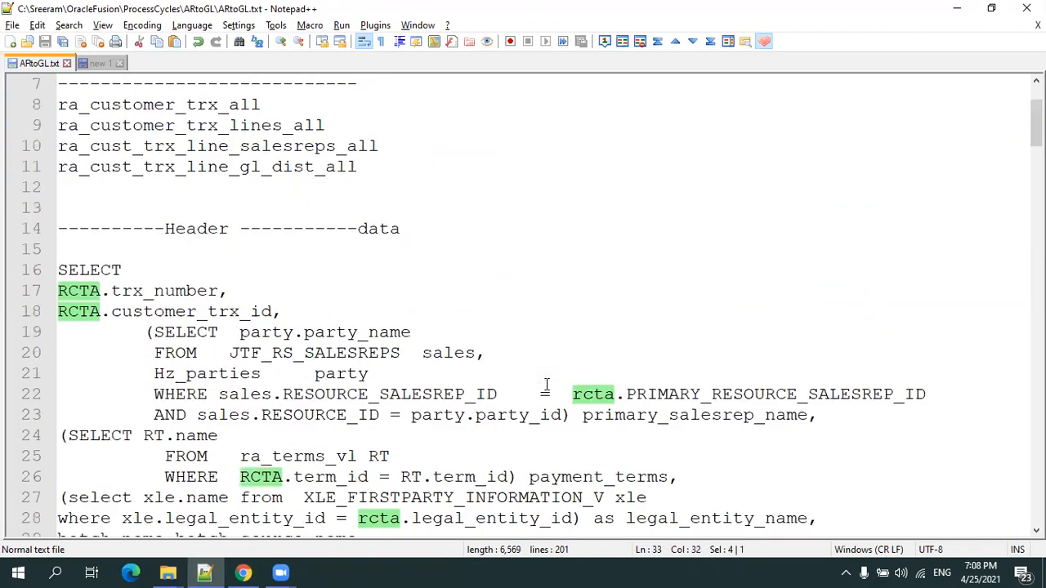
double_click(149, 312)
Step: Go back to the Tables section of the notes and select the four receivables table names
scroll(311, 317, "up", 2)
left_click_drag(367, 291, 69, 233)
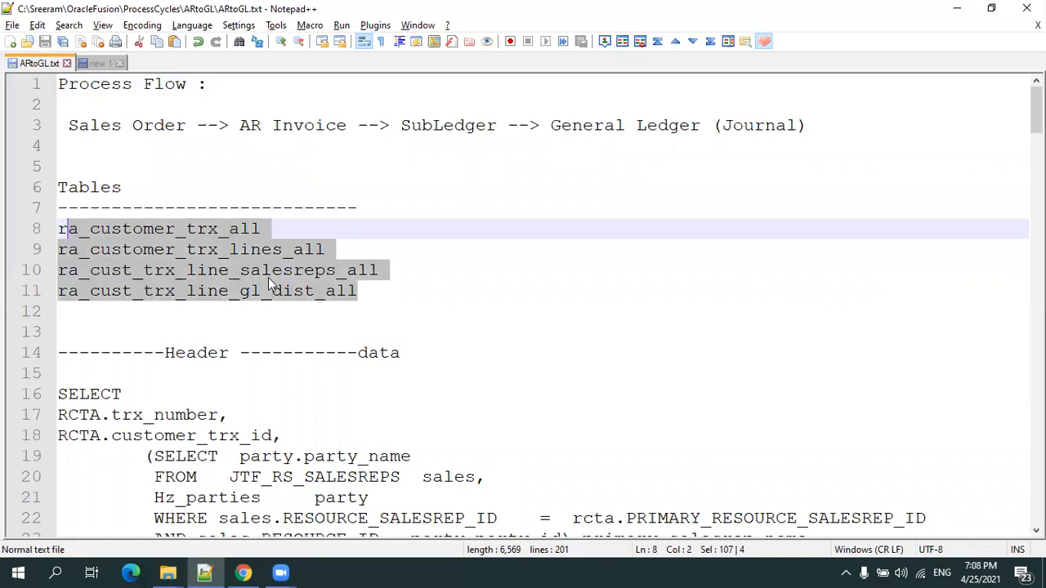
left_click(357, 270)
scroll(451, 267, "down", 2)
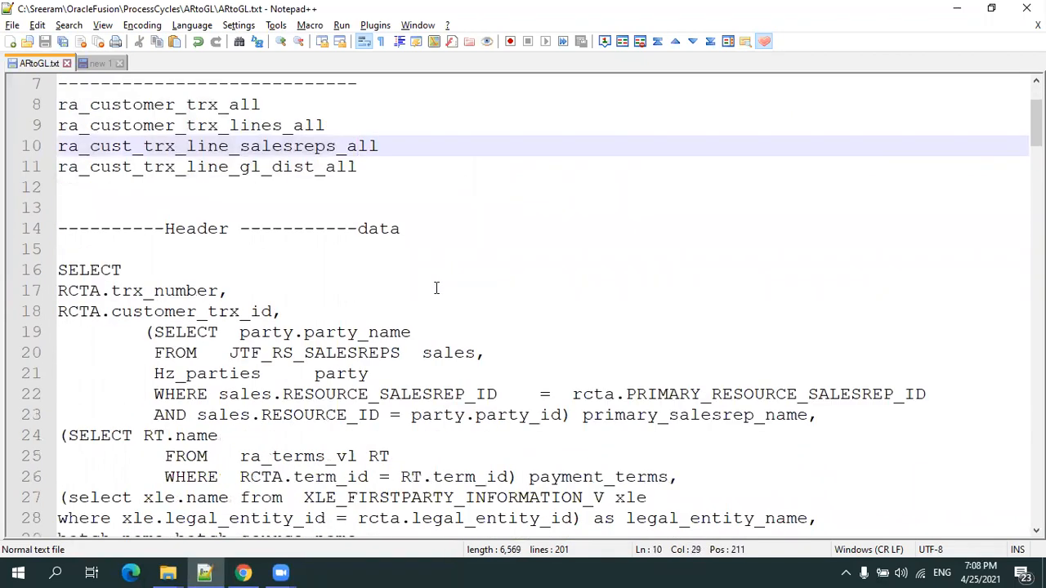
scroll(437, 287, "up", 2)
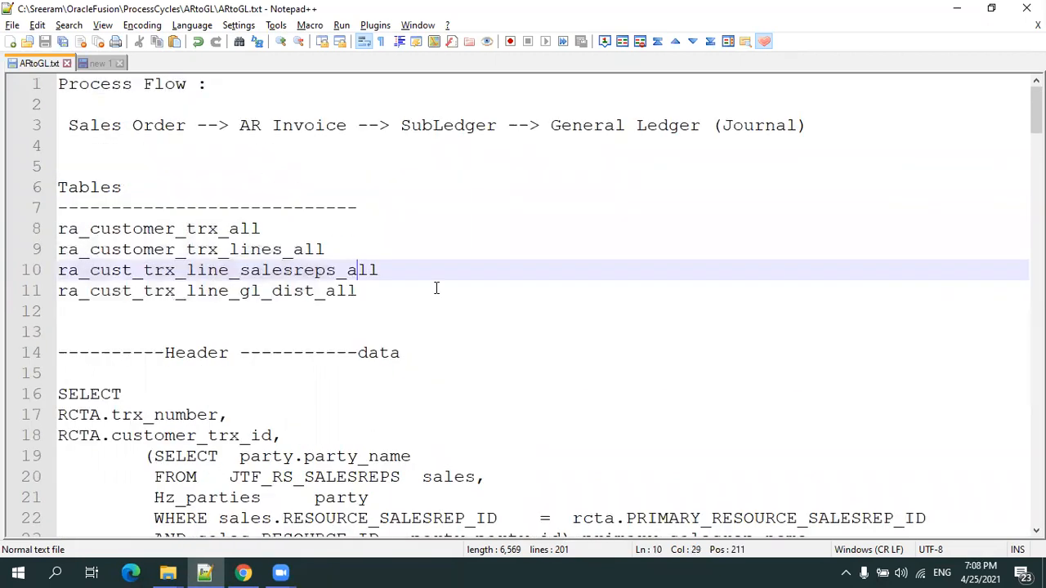
left_click_drag(397, 287, 29, 235)
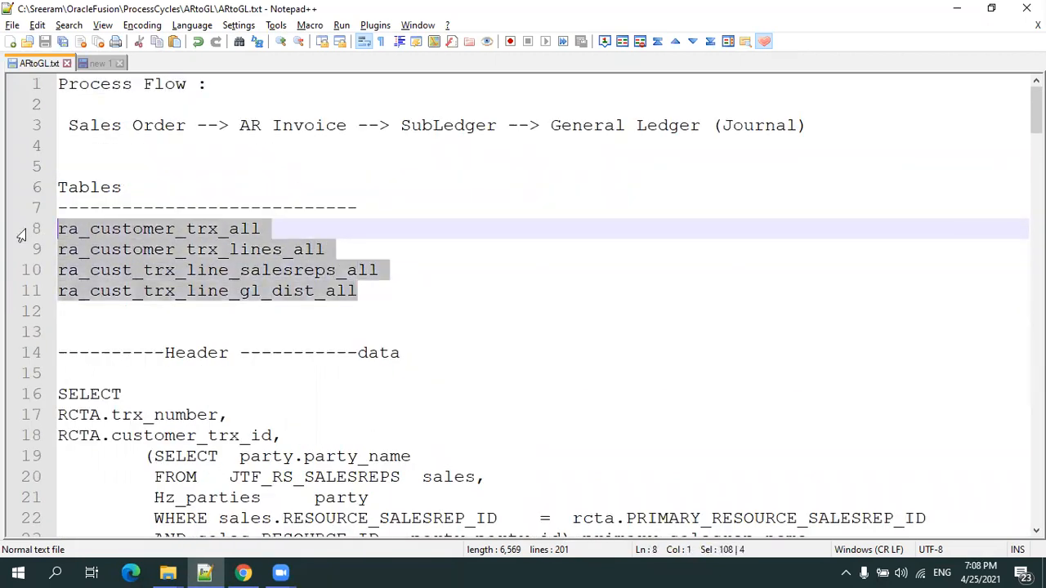
Step: Switch back to the invoice in Chrome, complete it with the Complete and Review option, and look over the reviewed transaction
left_click(244, 572)
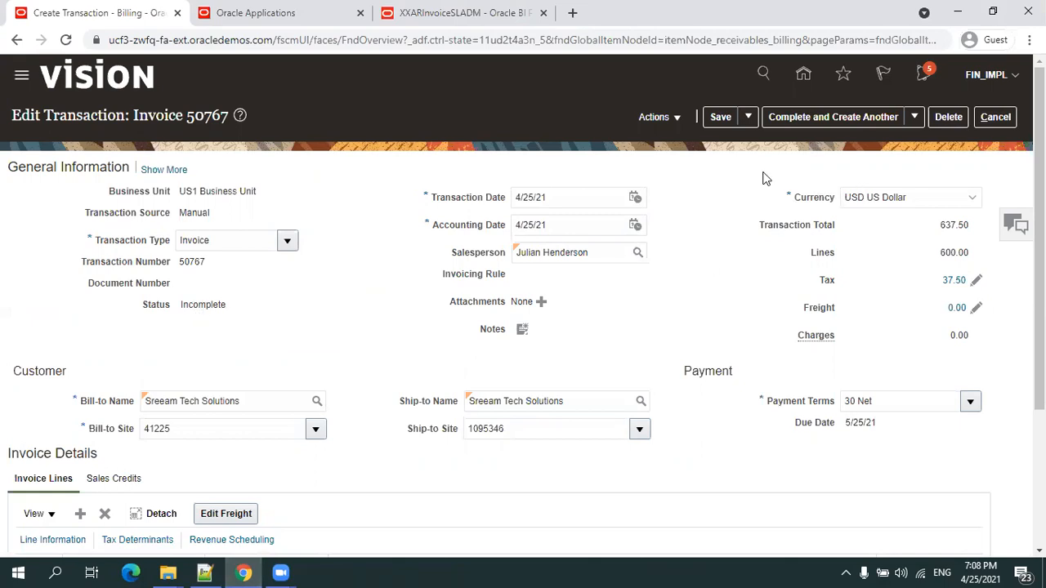
left_click(682, 120)
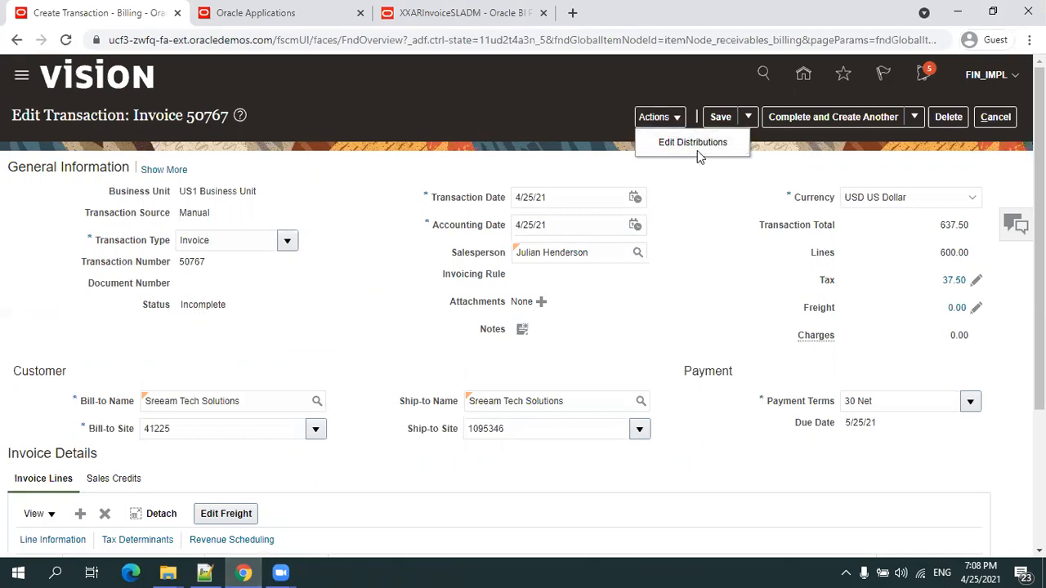
left_click(706, 183)
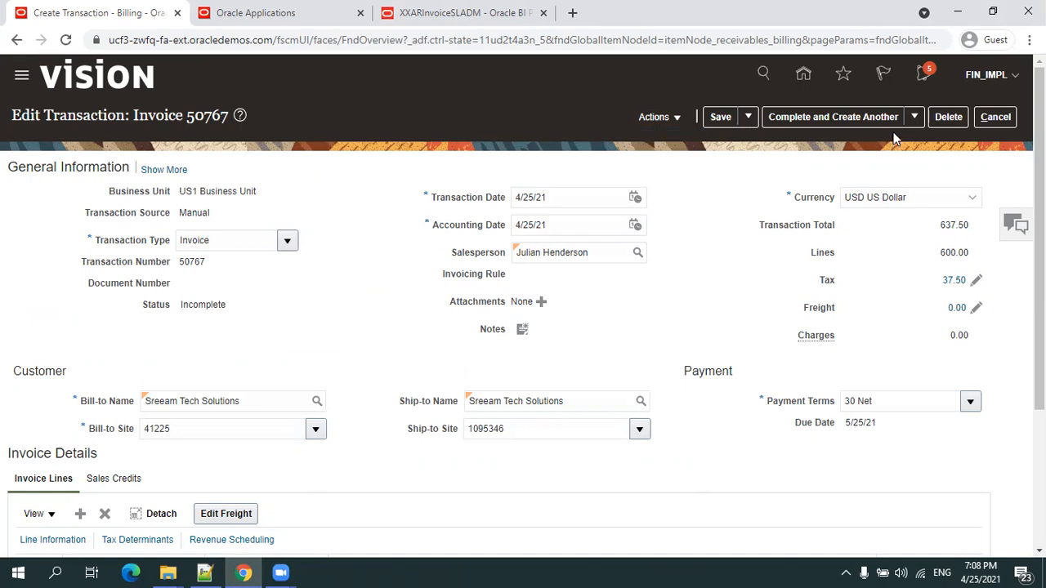
left_click(747, 117)
left_click(730, 196)
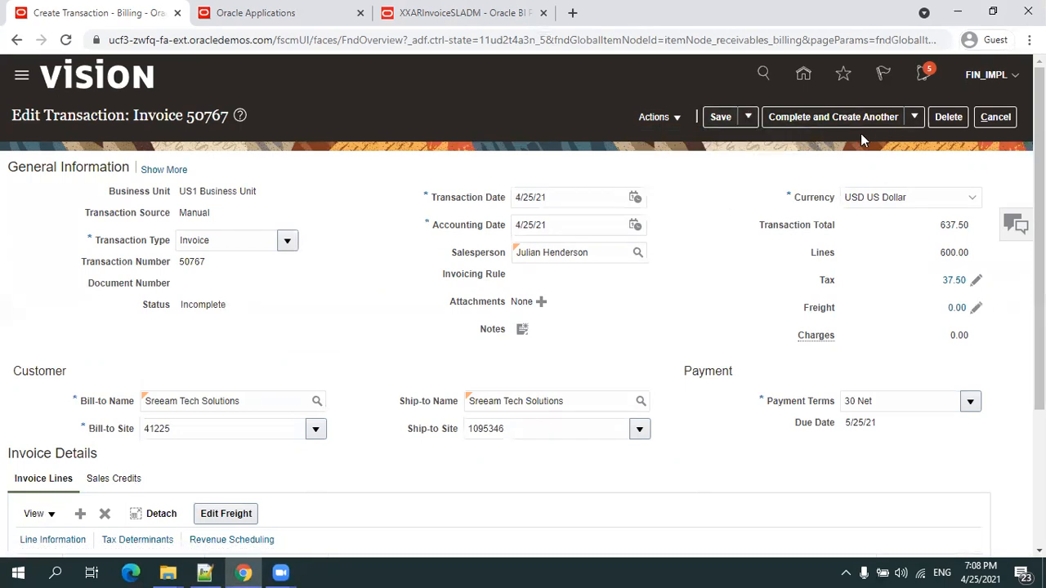
left_click(913, 118)
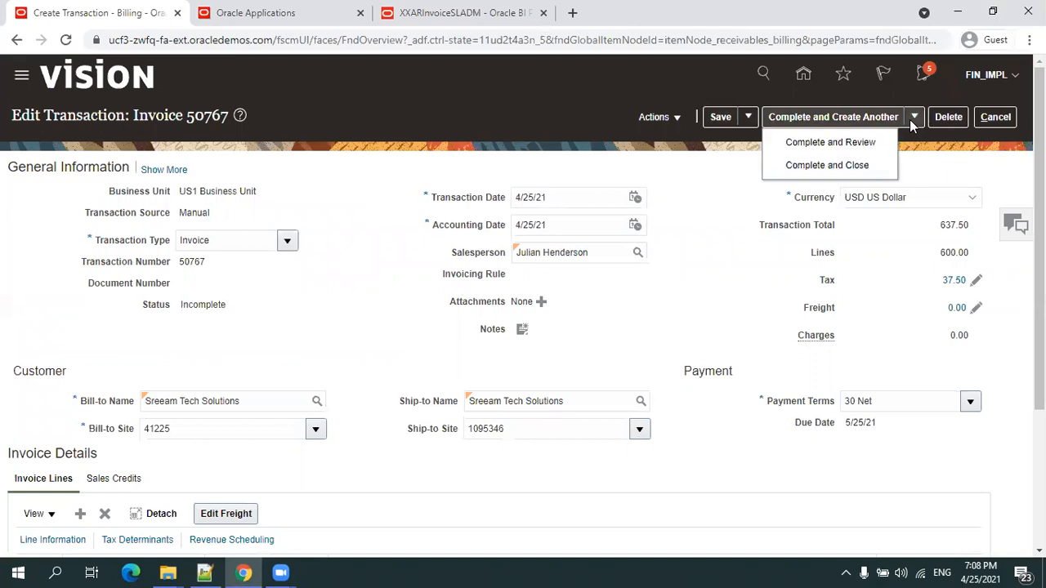
left_click(859, 150)
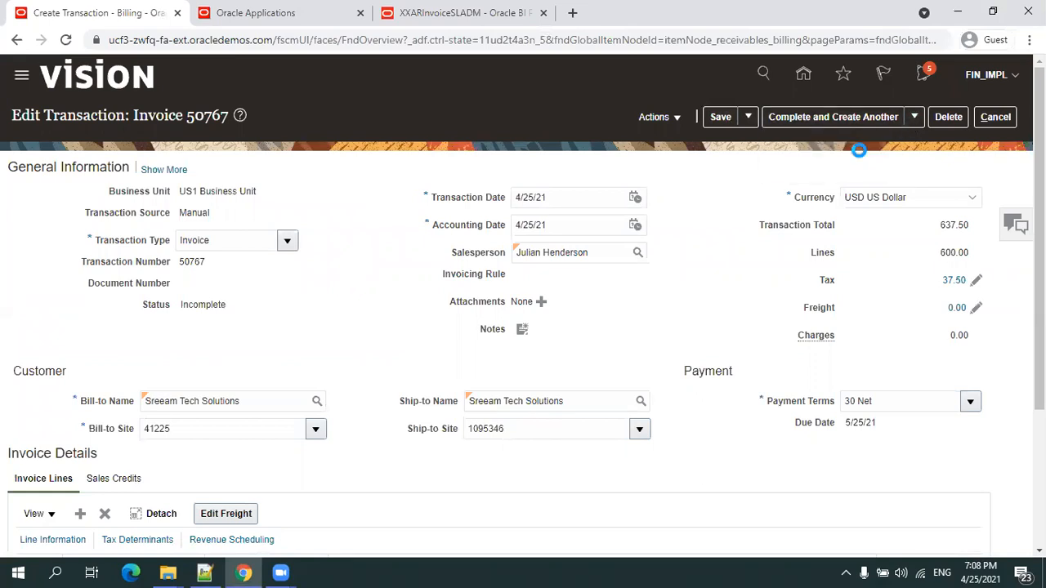
scroll(531, 283, "down", 2)
scroll(355, 316, "up", 2)
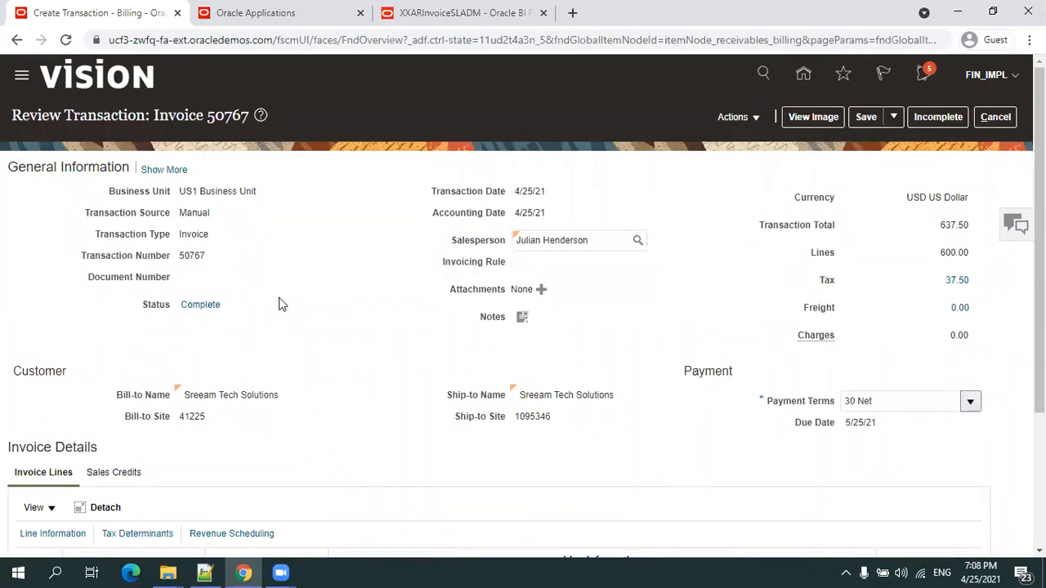
Step: Select the invoice's transaction number, switch to Notepad++, and set the rcta.trx_number filter of the last query in ARtoGL.txt to 50767
double_click(189, 254)
left_click(204, 572)
scroll(479, 373, "down", 7)
scroll(479, 372, "down", 20)
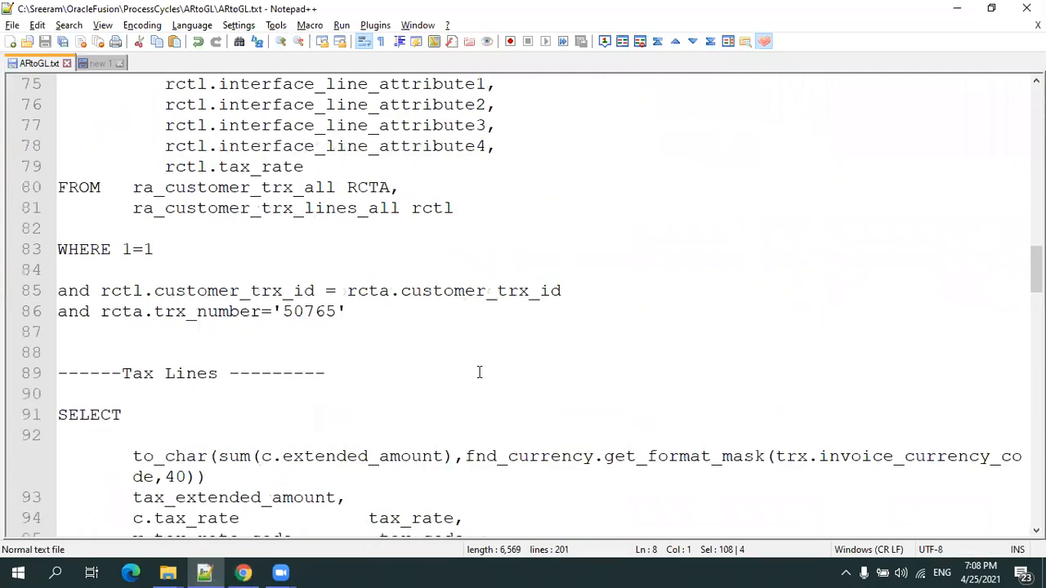
scroll(479, 373, "down", 10)
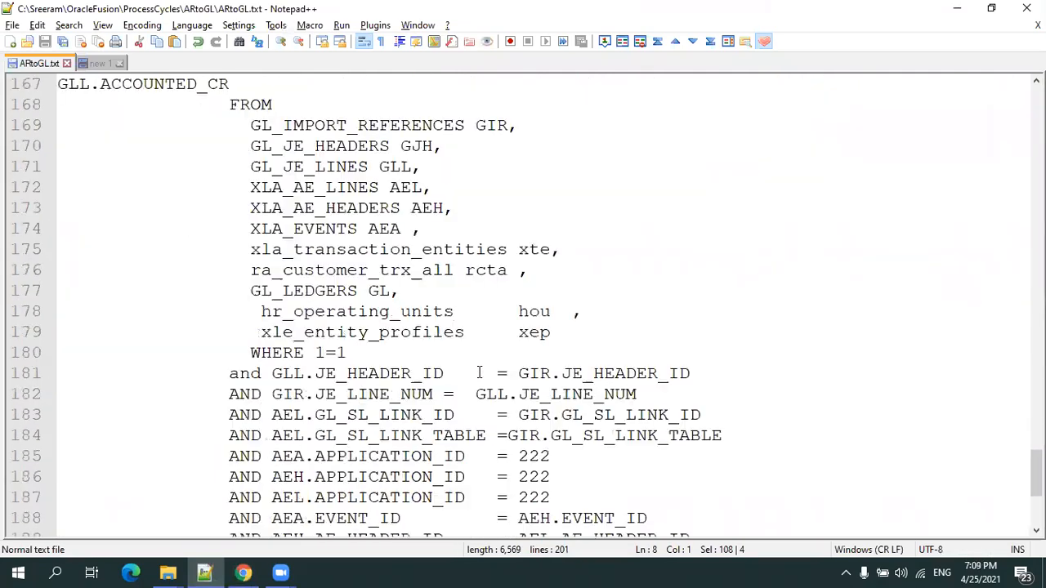
left_click(538, 373)
double_click(538, 373)
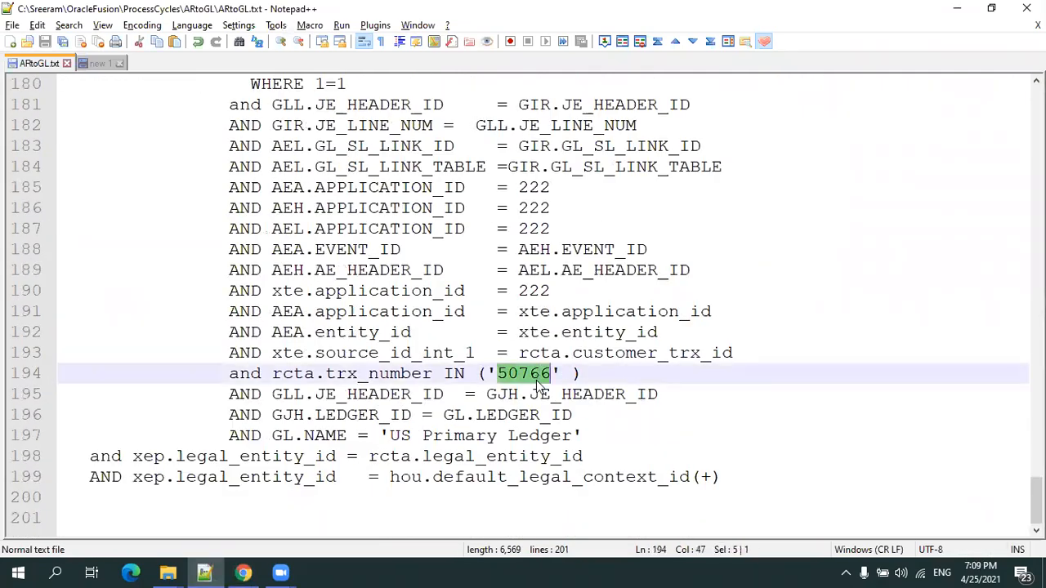
type("50767")
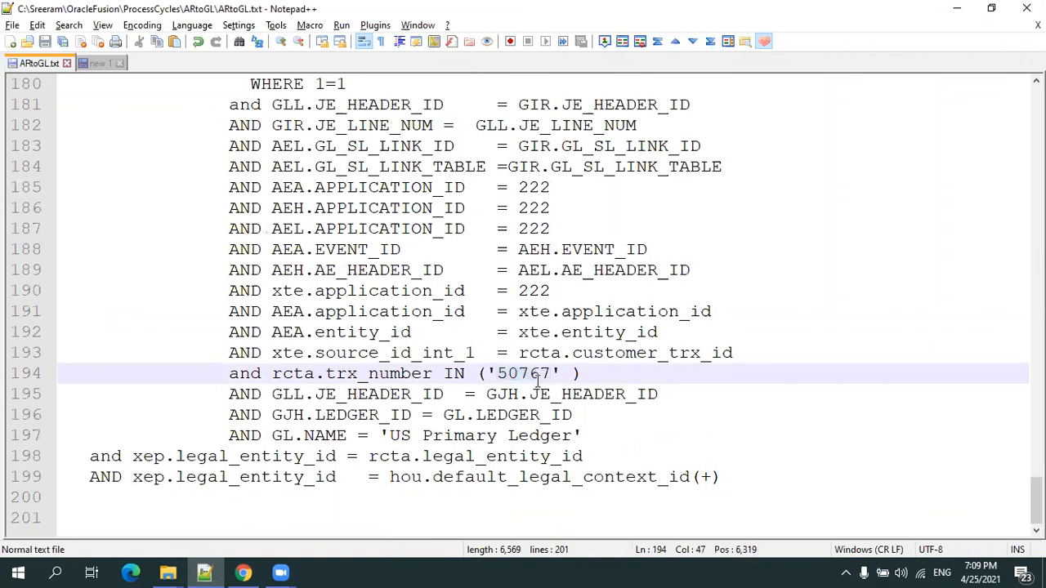
Step: Return to the invoice in Chrome, look over its printable image from start to end, and close the image
key("alt+Tab")
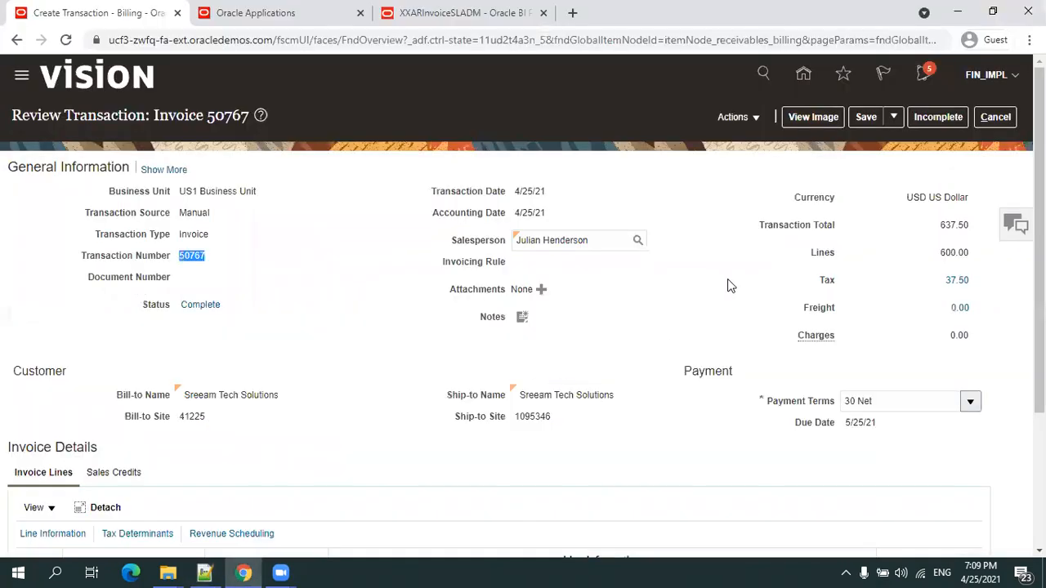
left_click(740, 117)
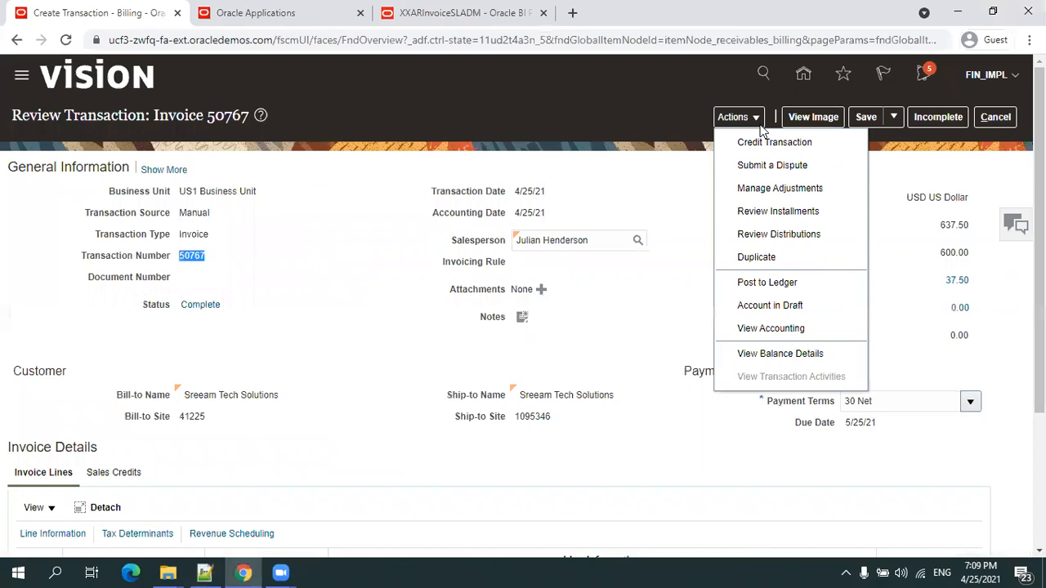
left_click(684, 182)
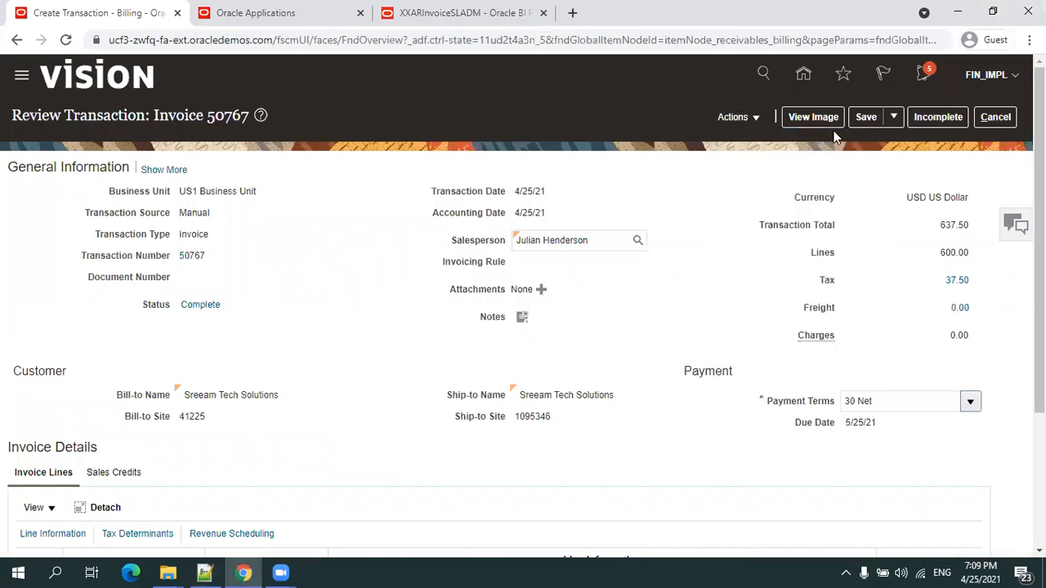
left_click(832, 117)
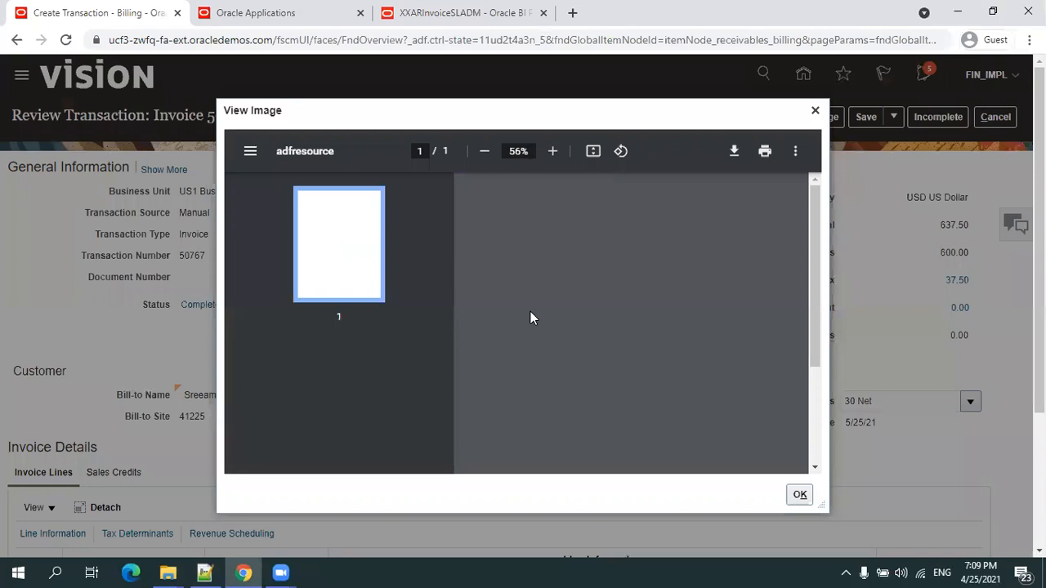
scroll(533, 393, "down", 3)
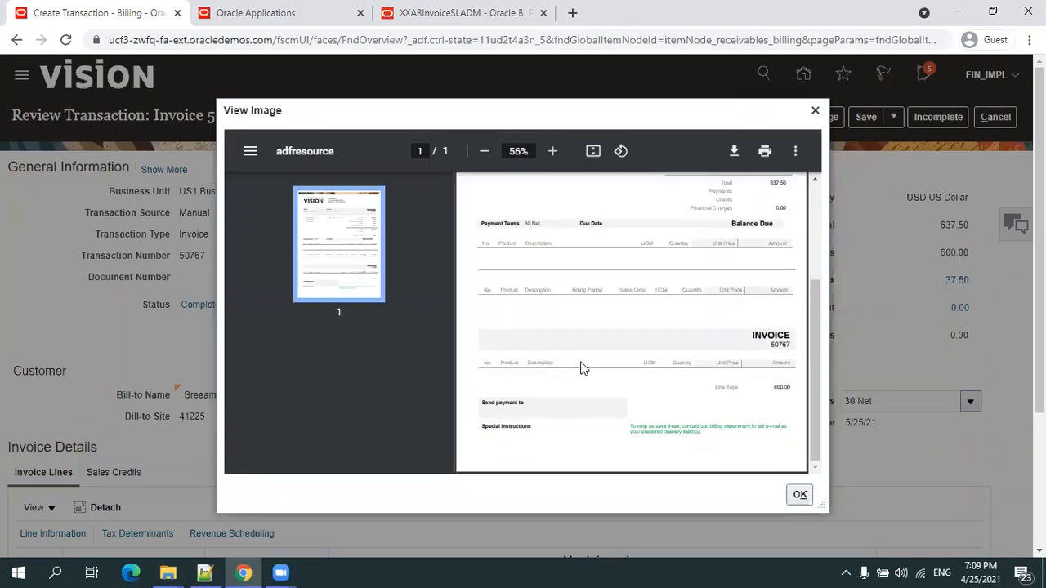
scroll(587, 268, "up", 3)
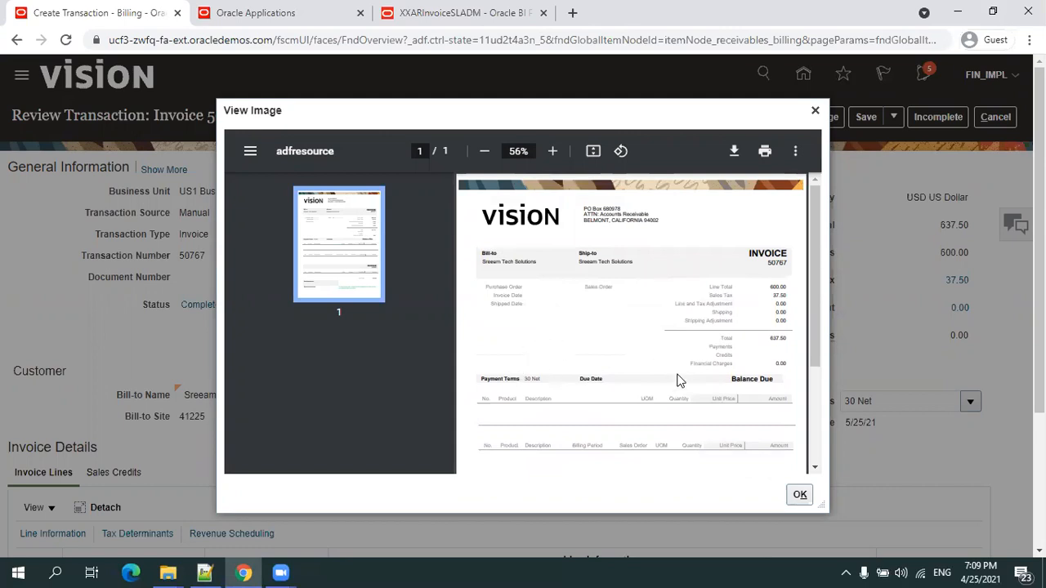
left_click(801, 495)
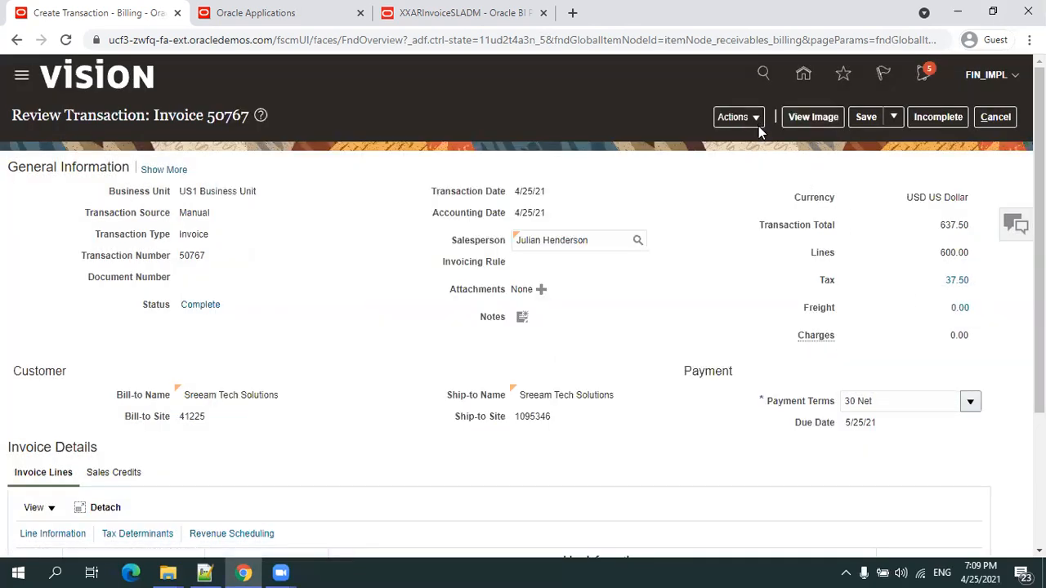
Step: Post invoice 50767 to the ledger, review its accounting lines for US Primary Ledger, and close them
left_click(756, 121)
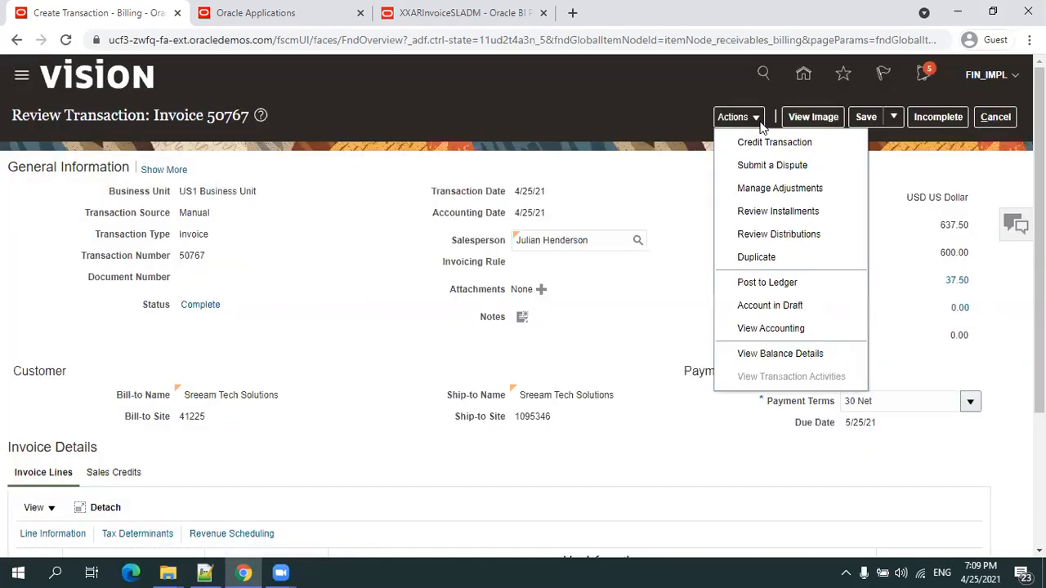
left_click(773, 286)
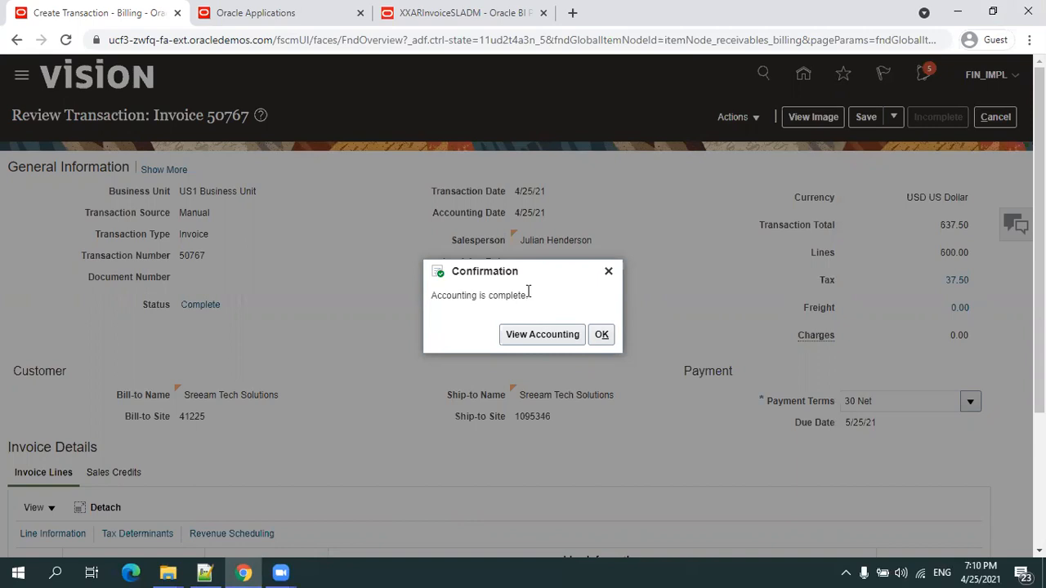
left_click(511, 335)
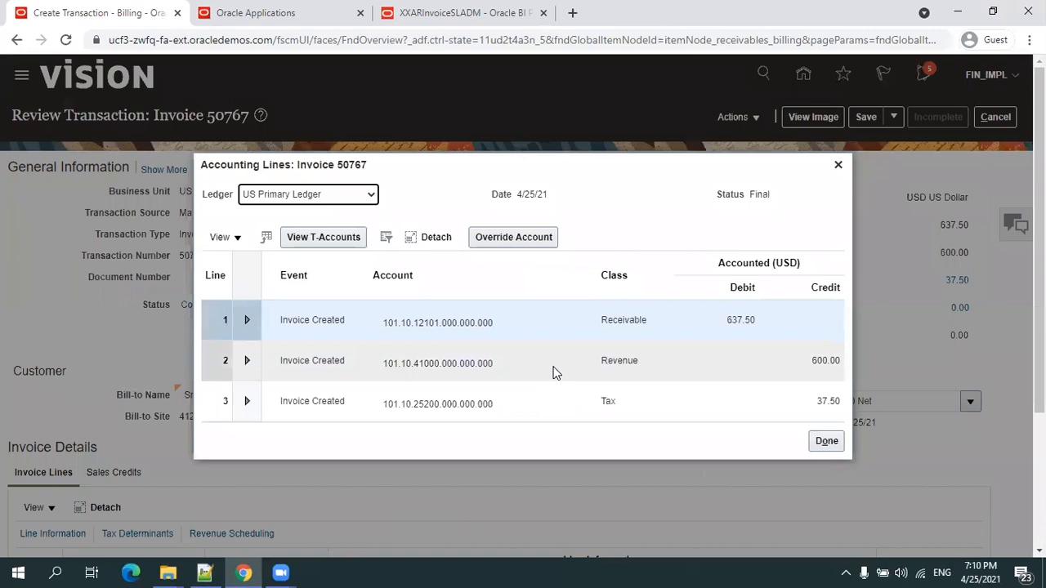
scroll(388, 332, "down", 1)
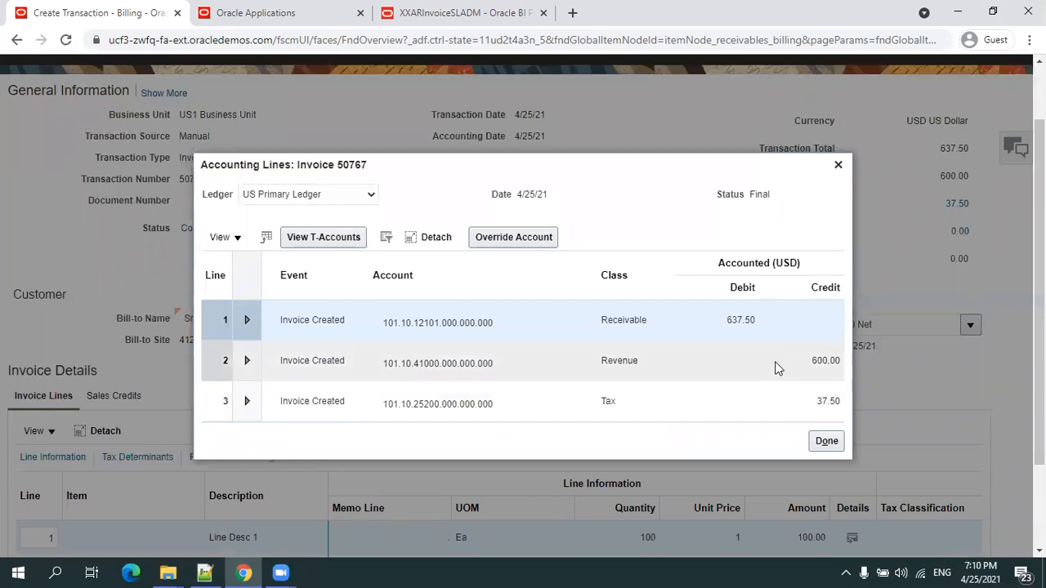
left_click(827, 441)
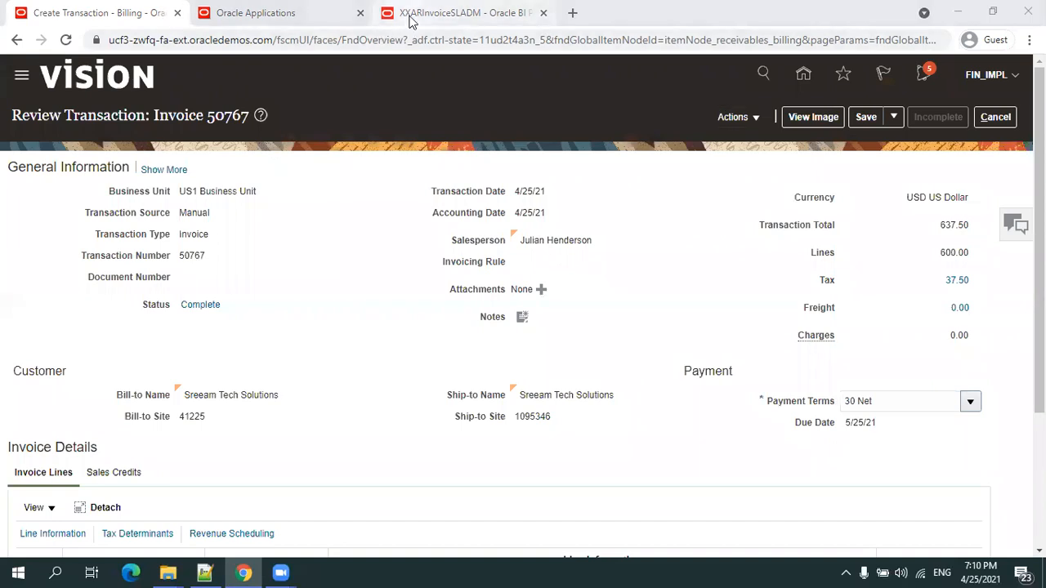
Step: Copy number 50767 from the invoice heading and paste it over the trx_number value in the Notepad++ GL query
double_click(226, 115)
key("ctrl+c")
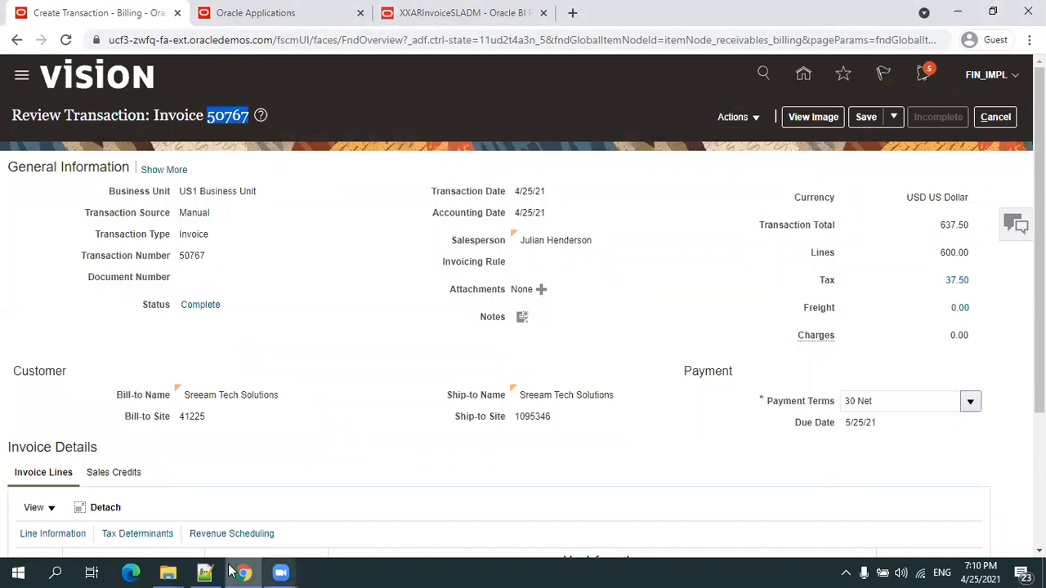
left_click(205, 572)
double_click(523, 378)
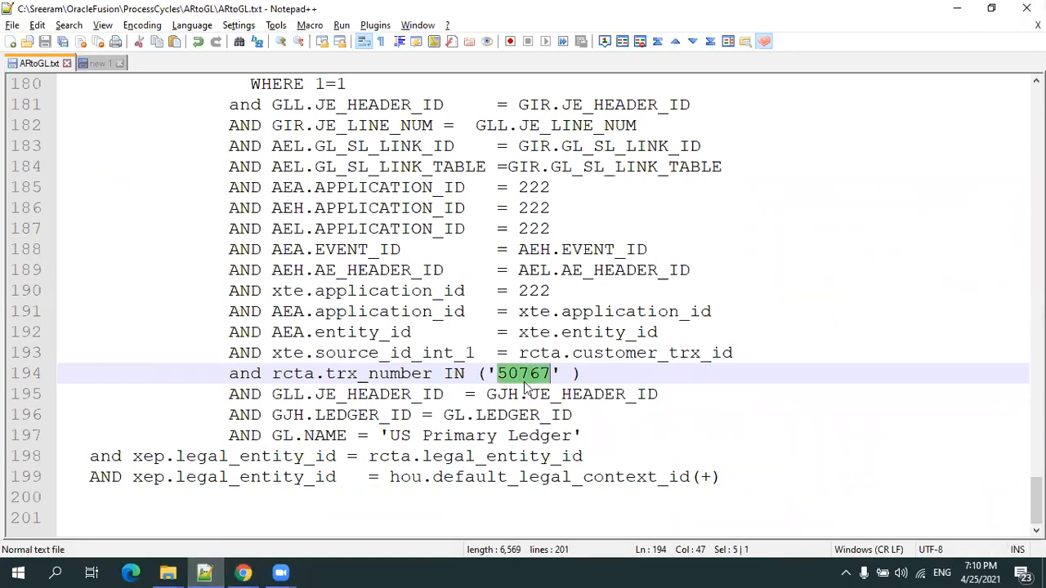
key("ctrl+v")
Step: Examine the GL query's FROM clause, highlighting the tables GL_IMPORT_REFERENCES, GL_LEDGERS and ra_customer_trx_all with its alias rcta
scroll(524, 381, "up", 7)
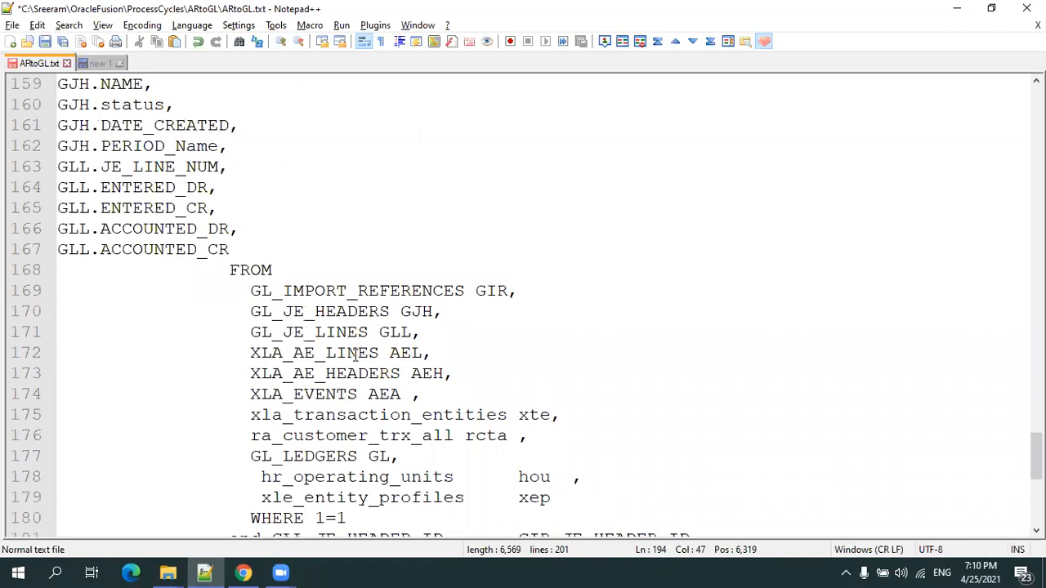
scroll(356, 353, "down", 1, "ctrl")
scroll(321, 280, "down", 2)
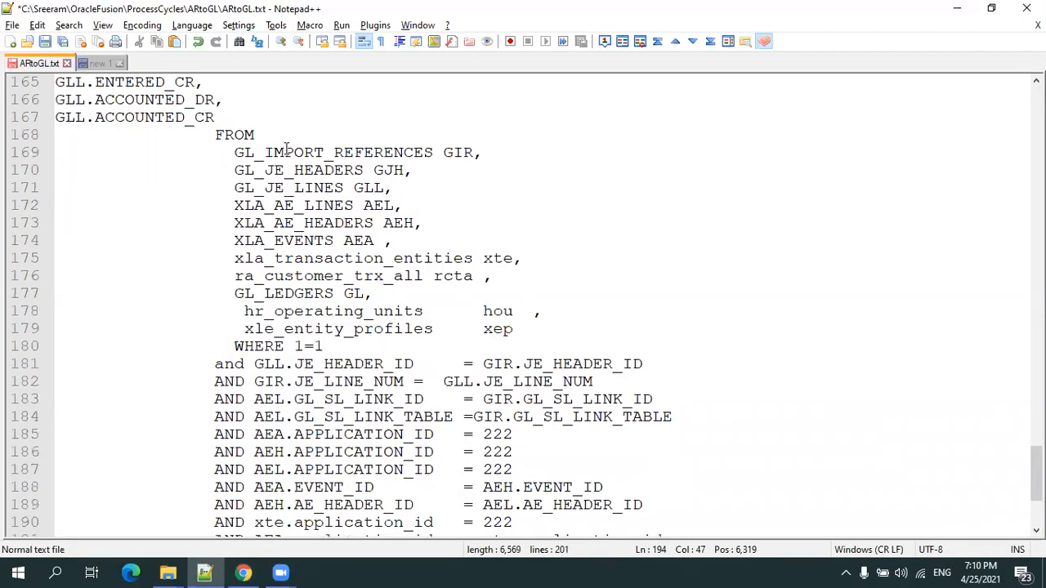
double_click(287, 152)
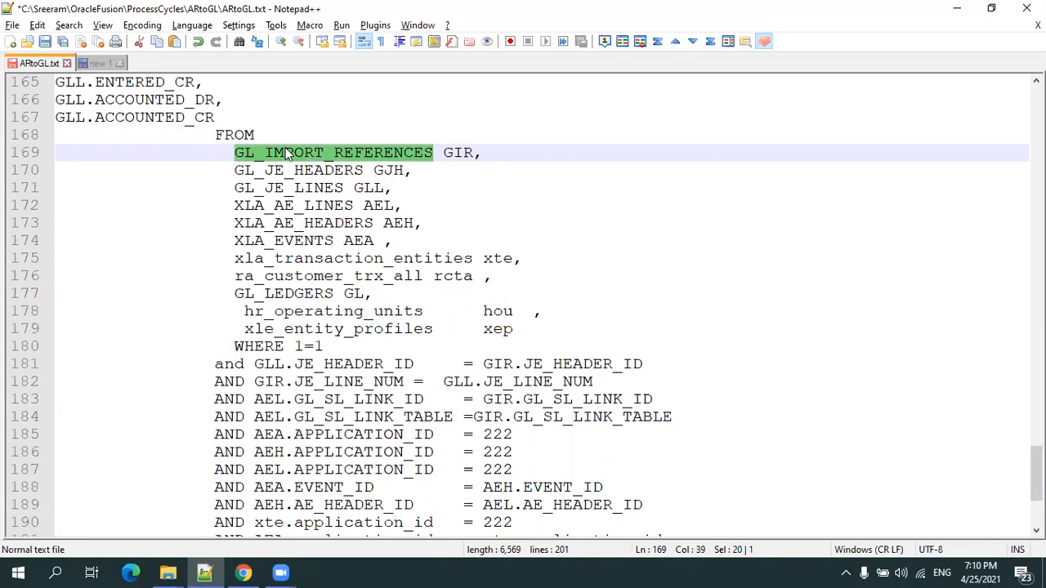
double_click(303, 295)
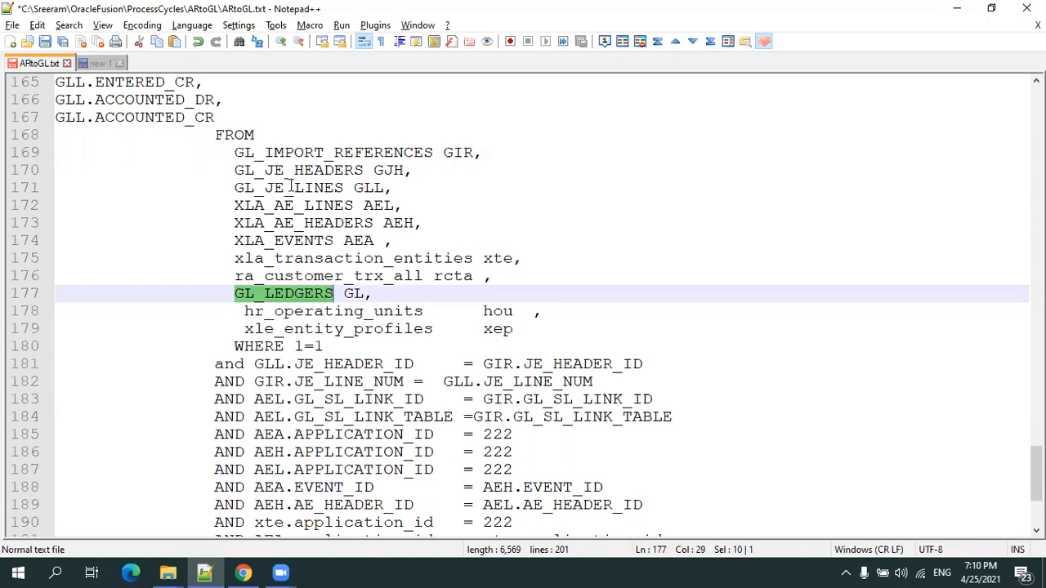
double_click(292, 276)
left_click(450, 275)
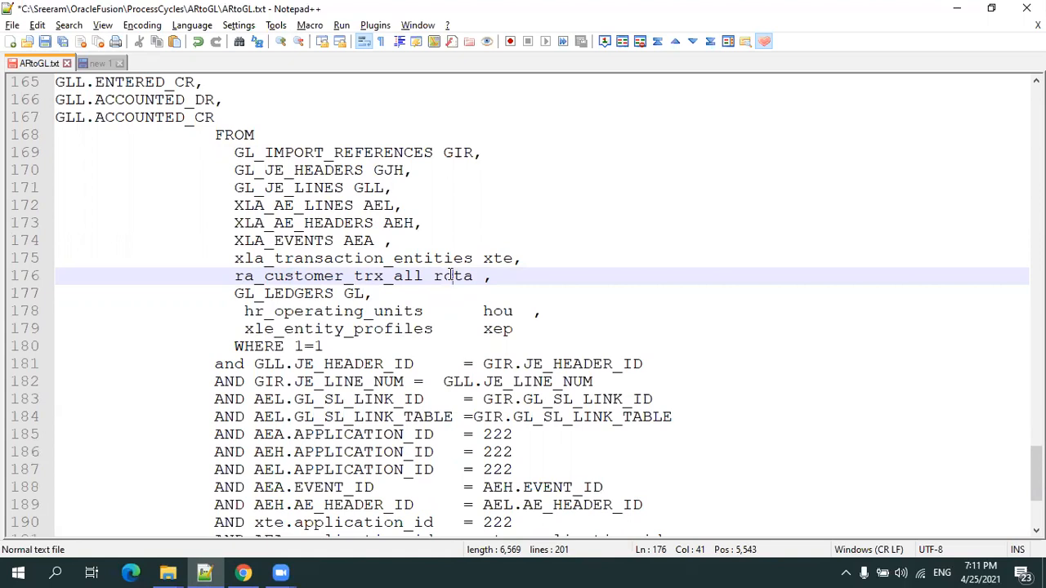
Step: Copy the complete AR-to-GL query from the notes and switch back to Chrome
scroll(450, 294, "down", 3)
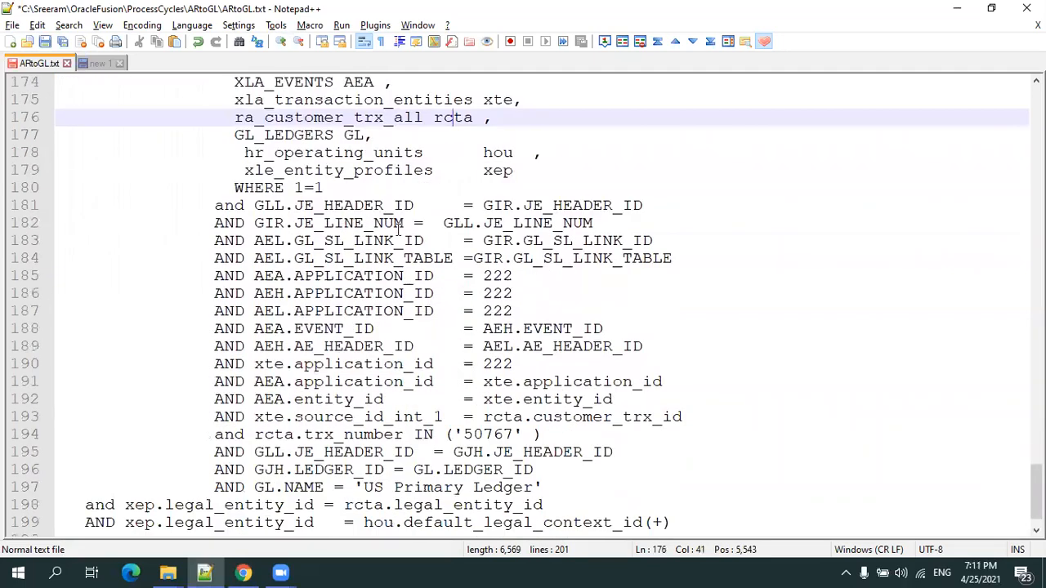
scroll(376, 245, "up", 2)
scroll(372, 258, "up", 7)
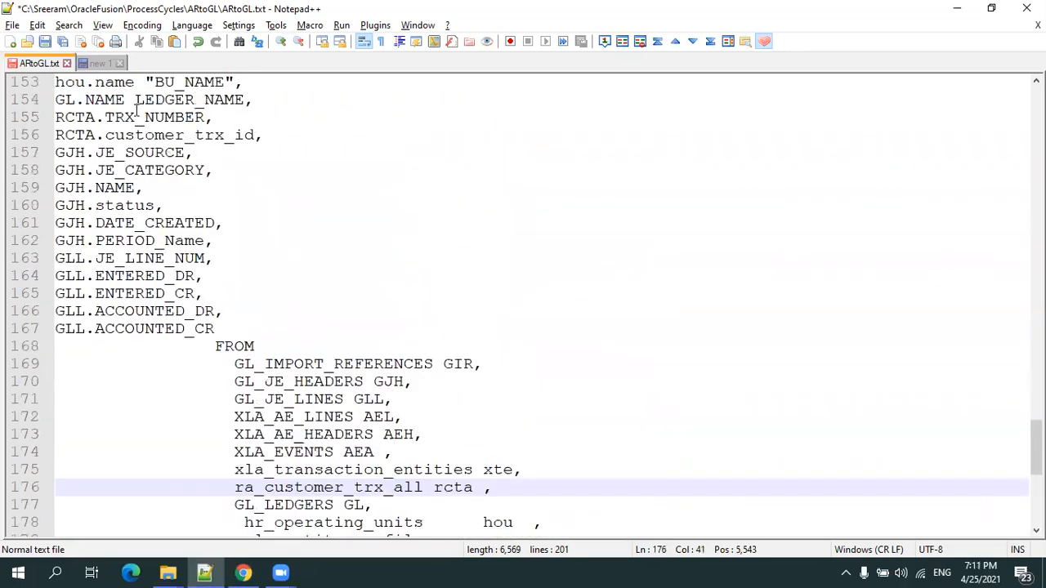
left_click_drag(104, 148, 209, 572)
left_click(205, 572)
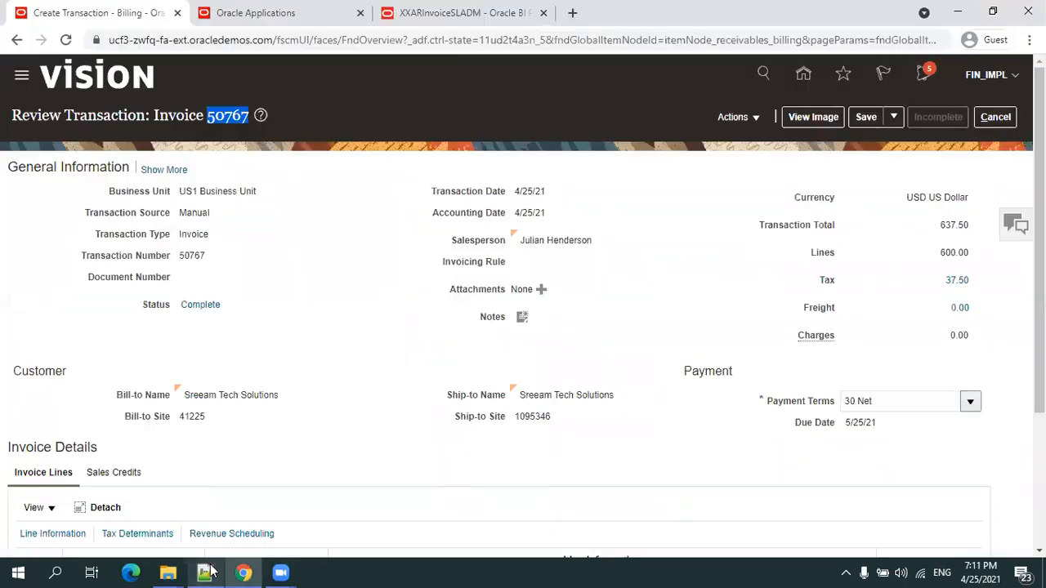
Step: In the XXARInvoiceSLADM data model, replace the SQL query of data set AR_SLA with the copied AR-to-GL query and save the data set
left_click(399, 15)
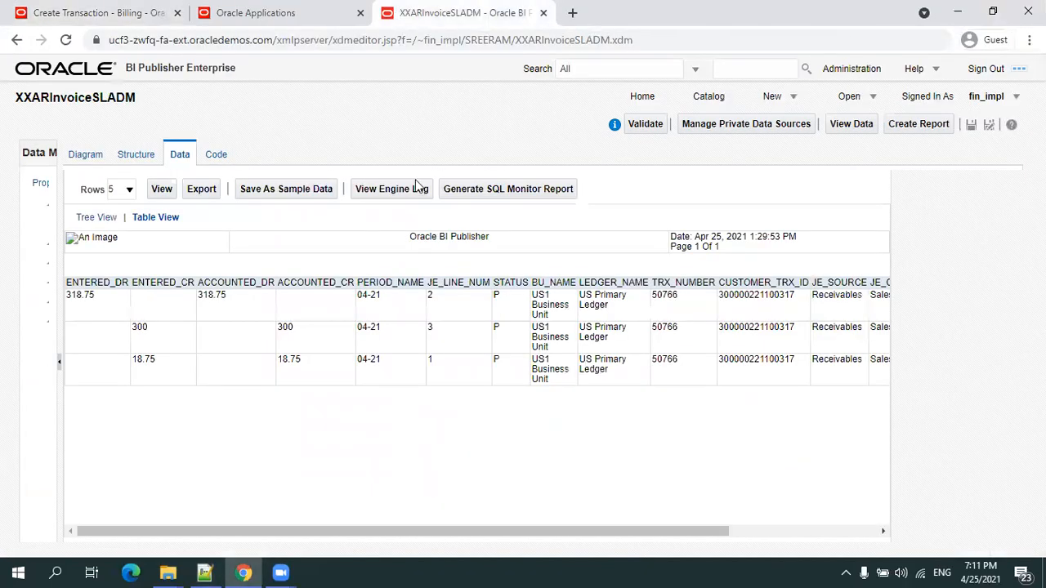
left_click(88, 157)
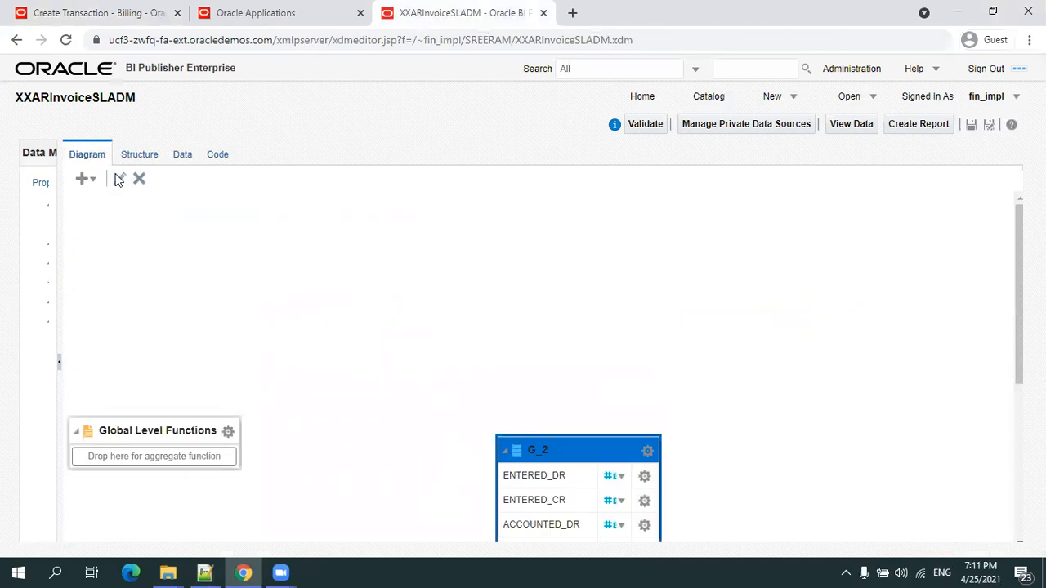
left_click(120, 178)
left_click(347, 308)
key("ctrl+a")
key("ctrl+v")
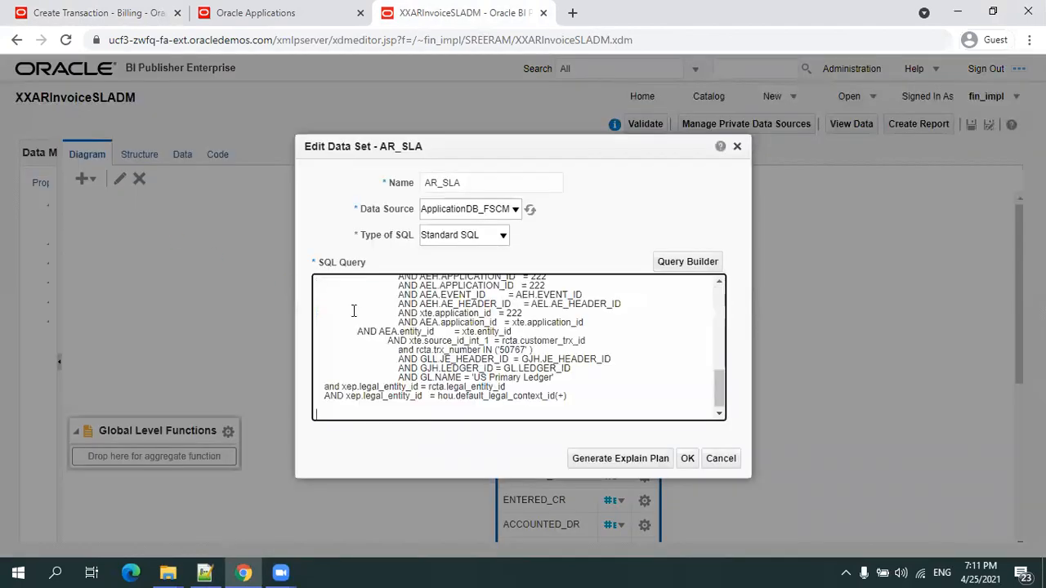
left_click(686, 459)
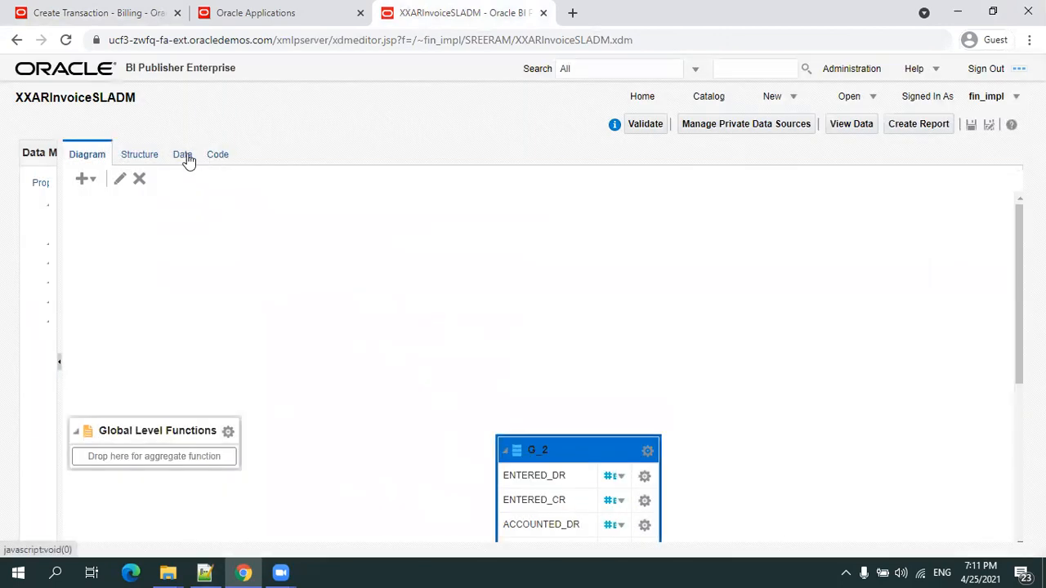
Step: Retrieve the data model's output, show it as a table, and examine the period, debit, credit and journal name columns
left_click(187, 159)
left_click(163, 191)
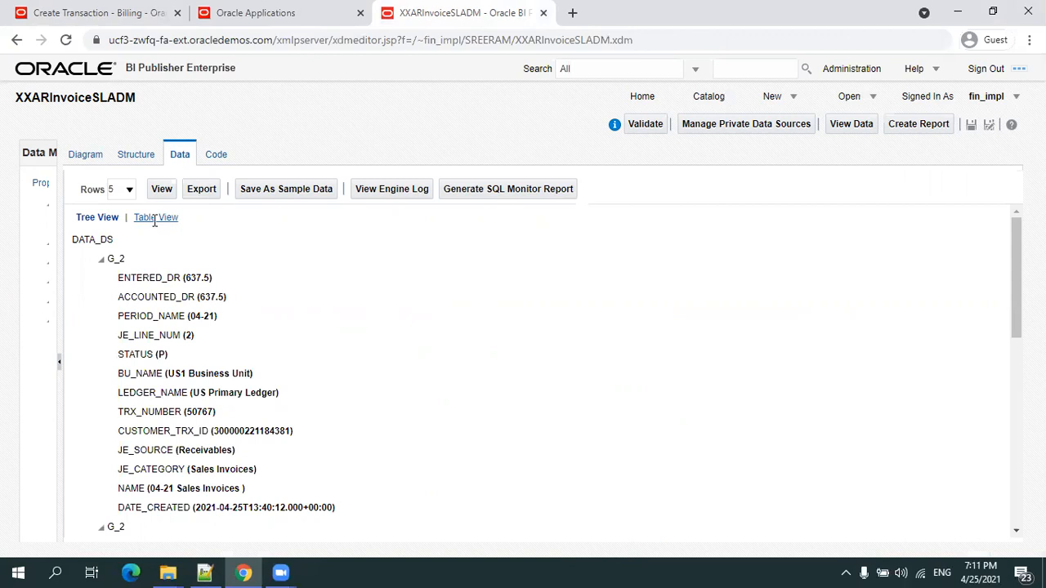
left_click(155, 218)
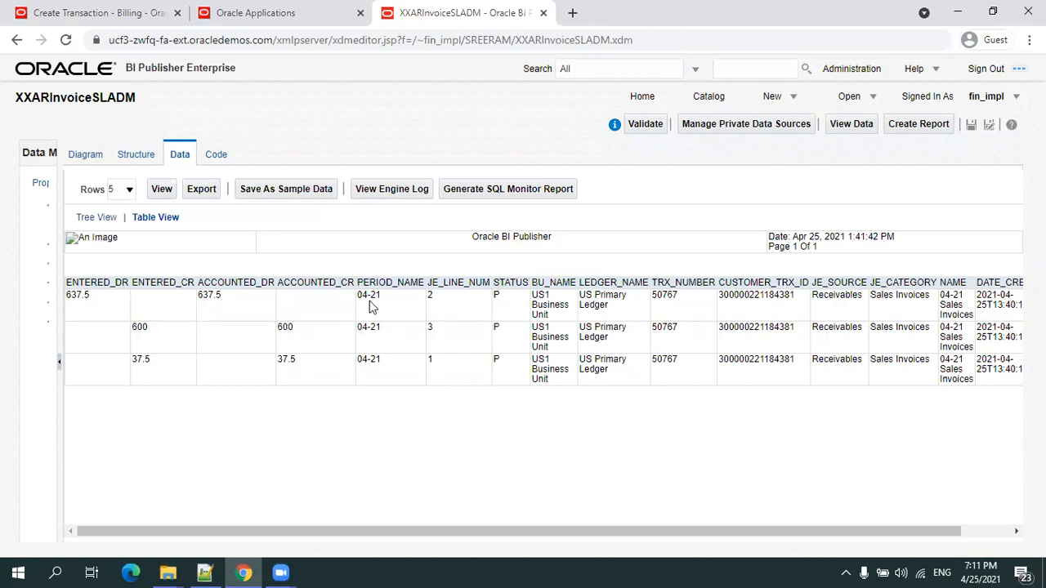
left_click_drag(380, 361, 358, 362)
left_click_drag(223, 296, 197, 297)
left_click(146, 330)
left_click(973, 531)
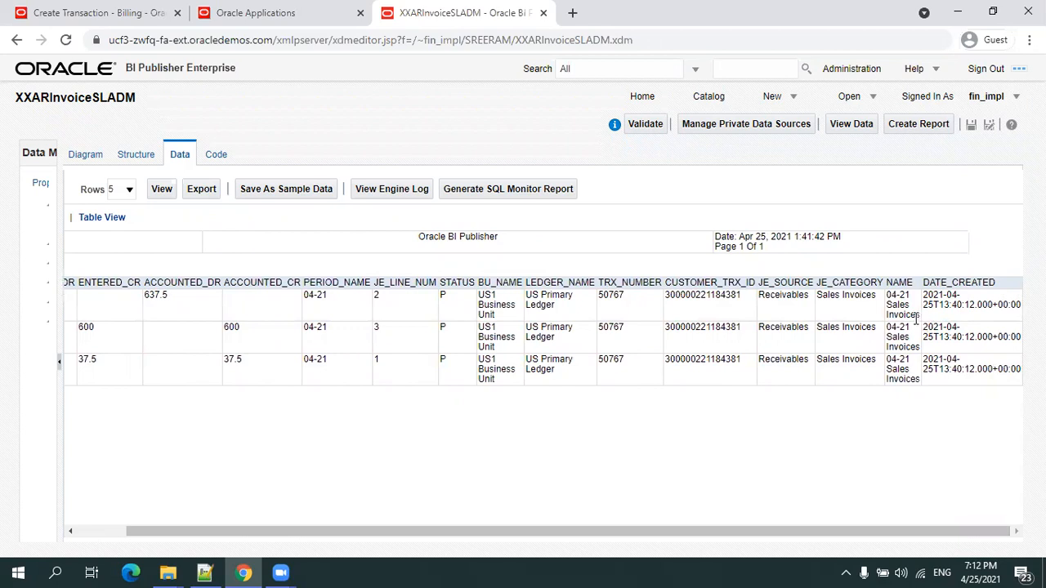
Step: Copy the journal name 04-21 Sales Invoices from the first result row and switch to the Oracle Applications home page
left_click_drag(917, 315, 887, 295)
key("ctrl+c")
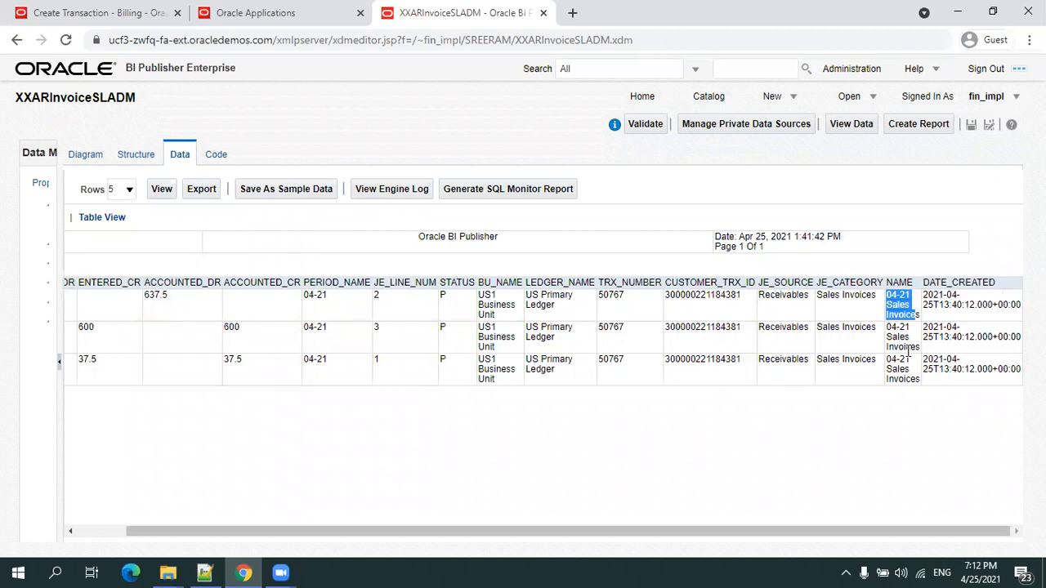
left_click(315, 21)
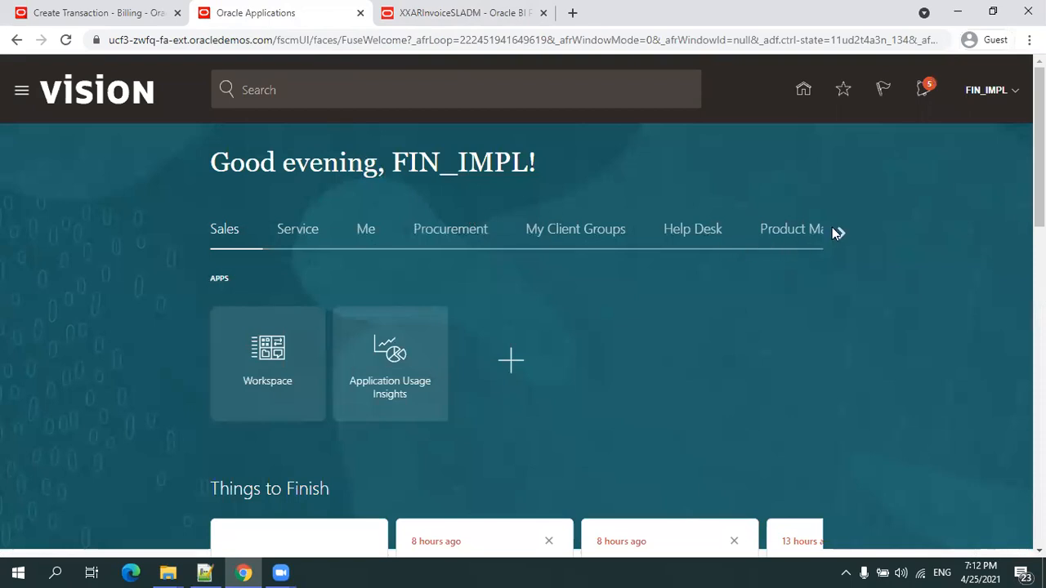
Step: Go to Journals under General Accounting and open the Manage Journals page
left_click(22, 93)
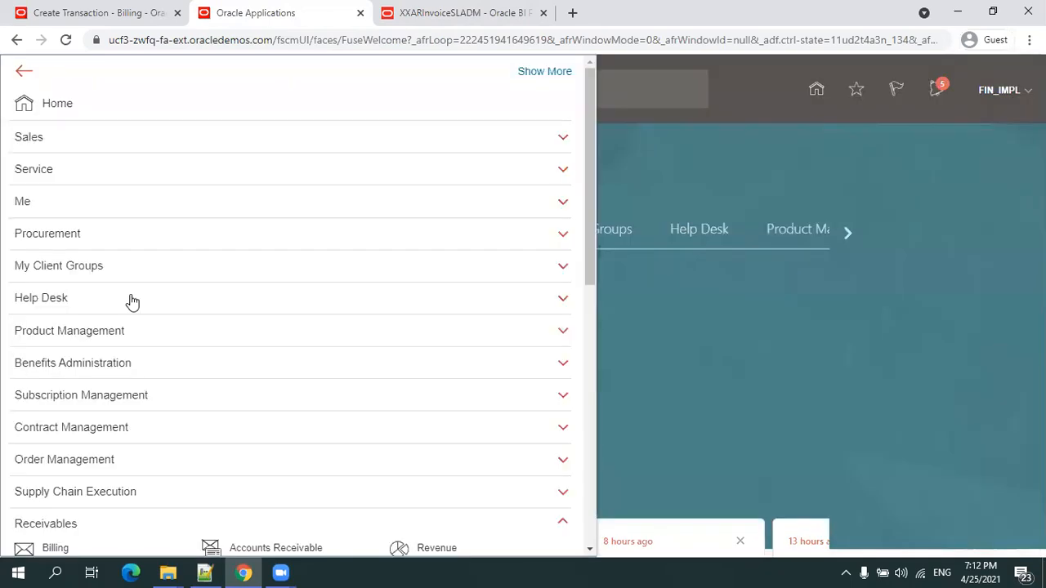
scroll(129, 300, "down", 5)
left_click(109, 335)
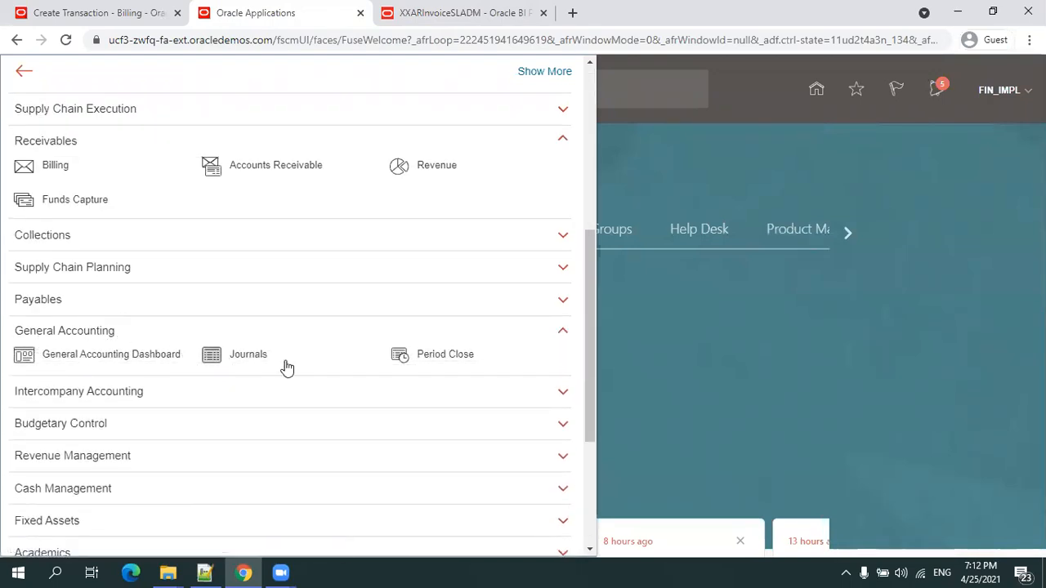
left_click(239, 358)
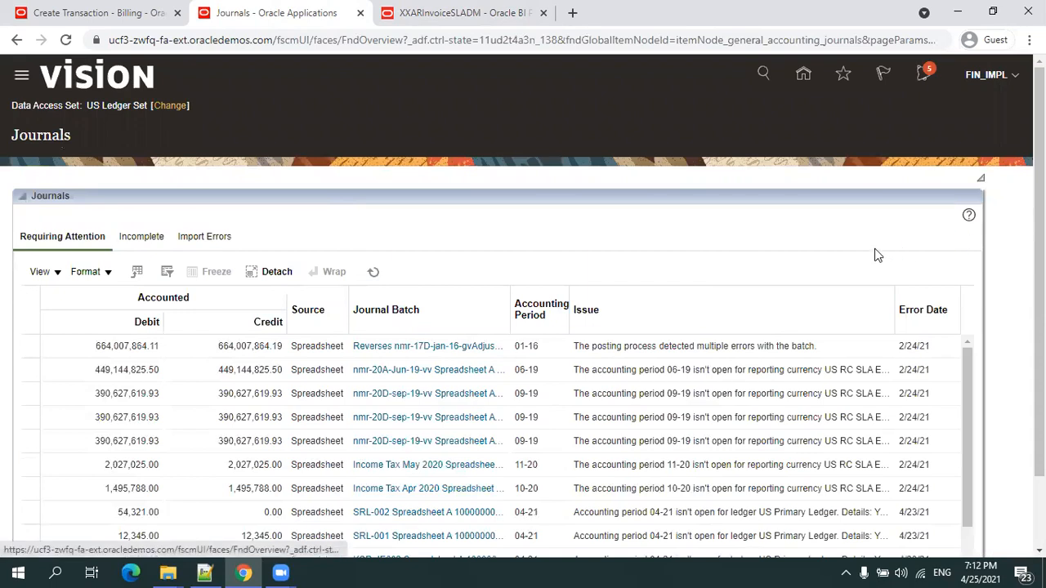
left_click(929, 126)
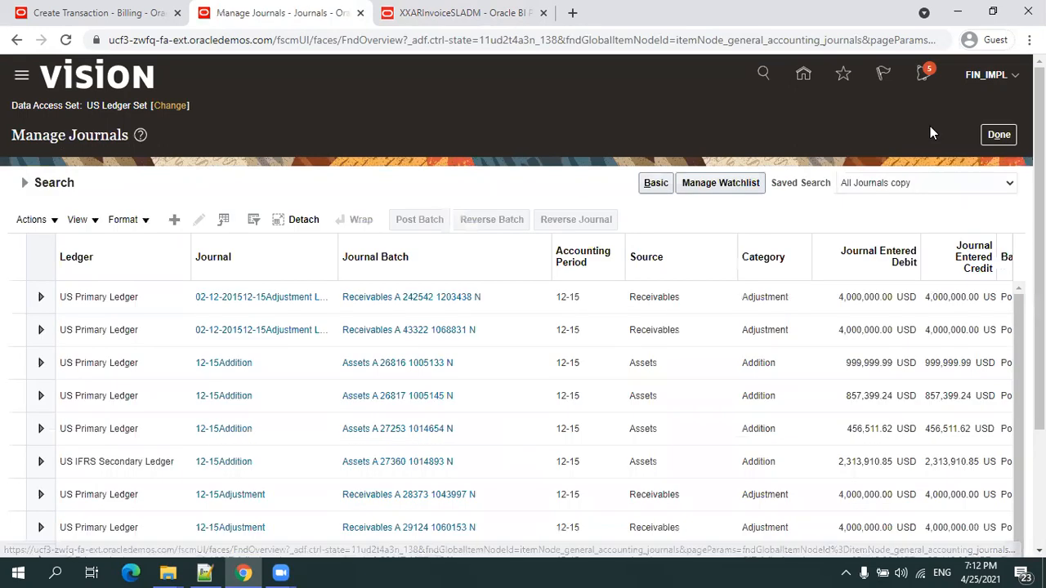
Step: Search for journals in accounting period 04-21 whose journal name contains 04-21 Sales Invoice
left_click(25, 183)
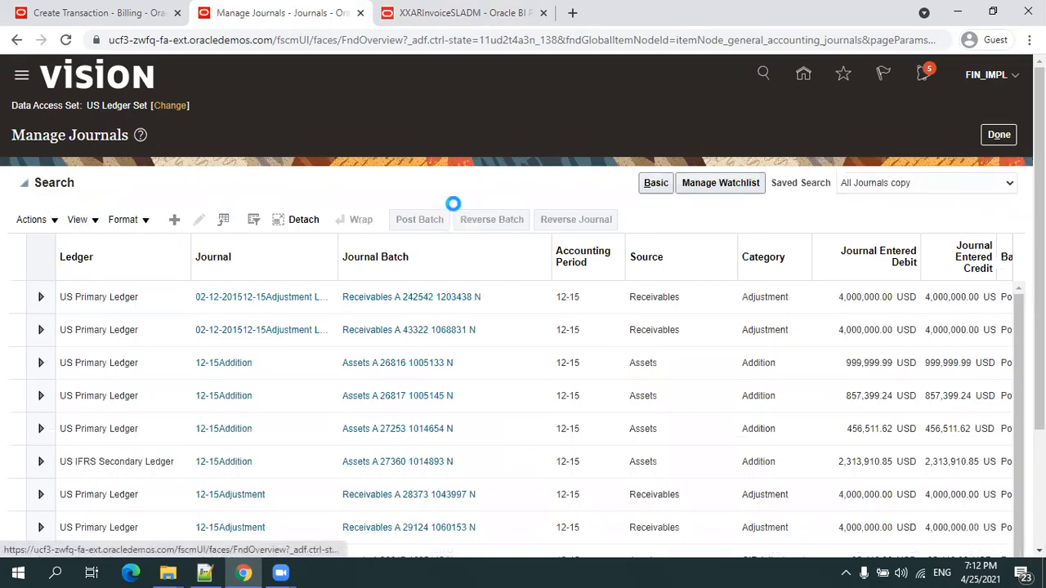
left_click_drag(556, 286, 405, 288)
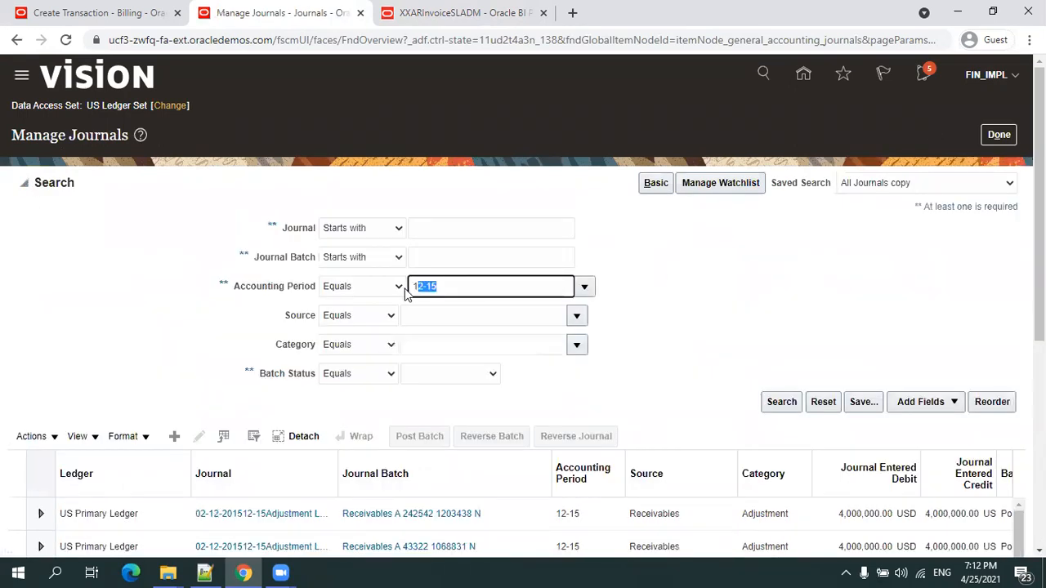
key("BackSpace")
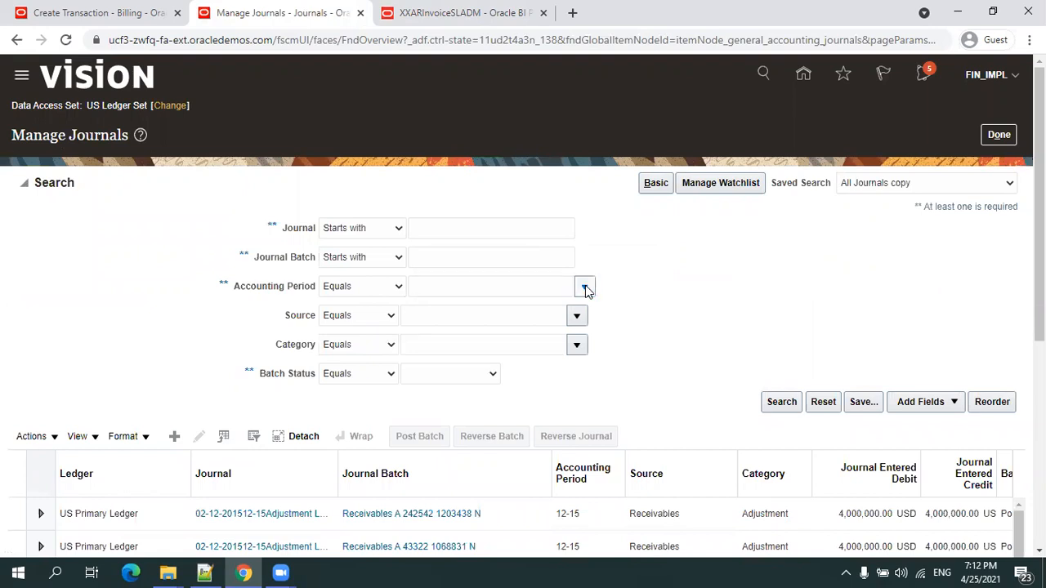
left_click(585, 286)
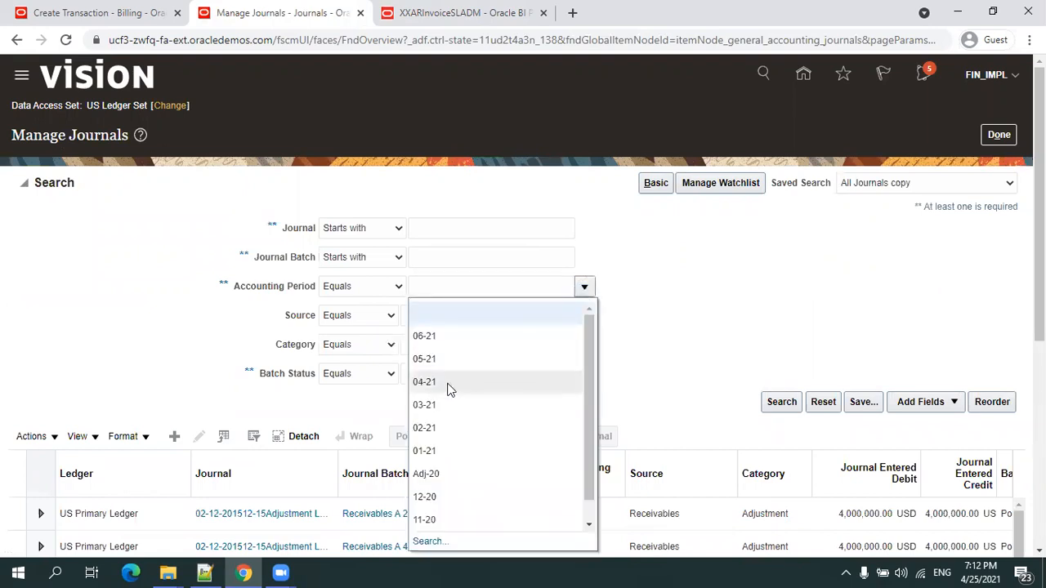
left_click(452, 282)
left_click(377, 232)
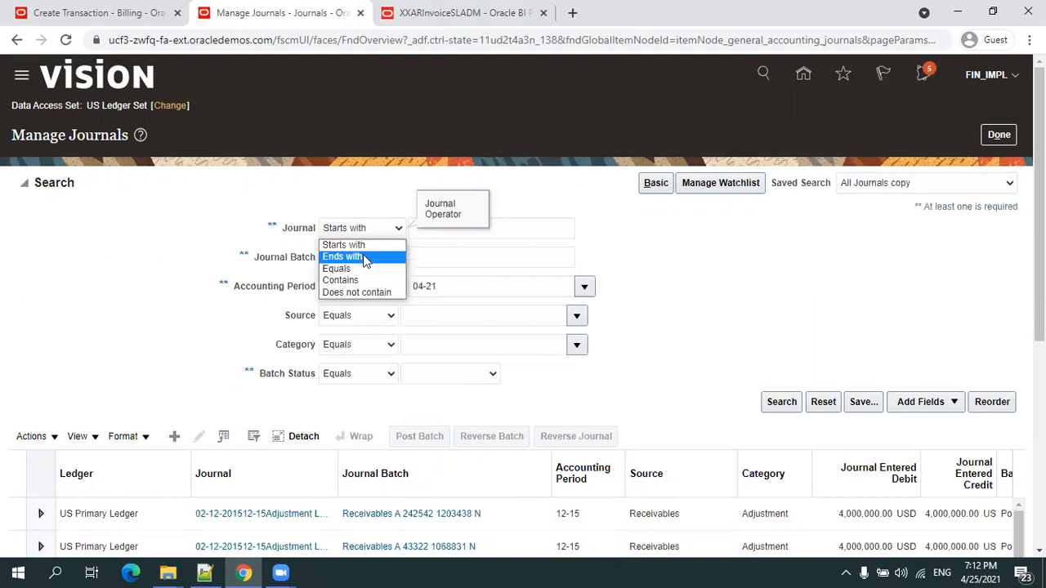
left_click(376, 277)
left_click(526, 229)
key("ctrl+v")
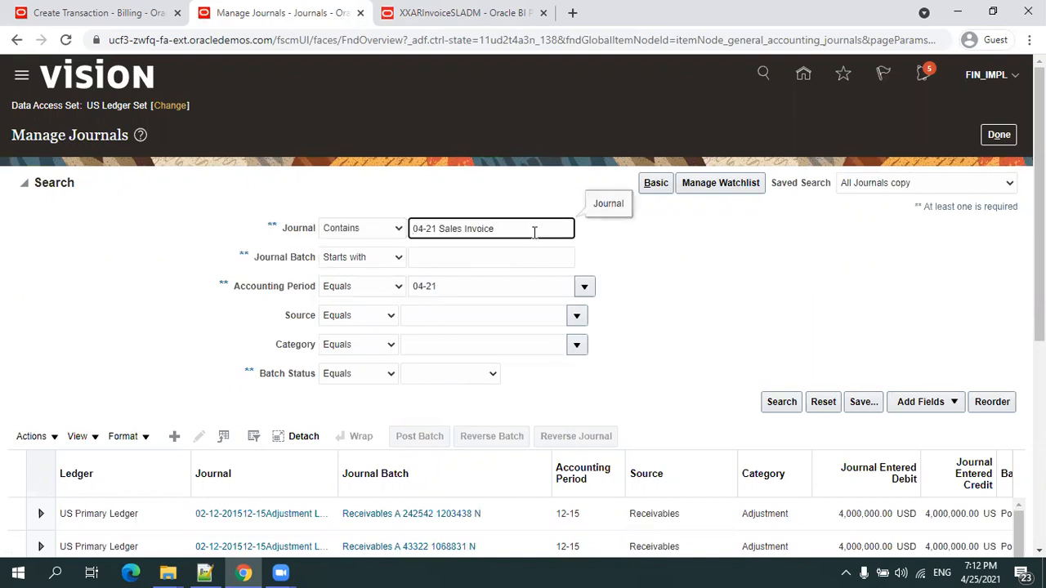
left_click(779, 402)
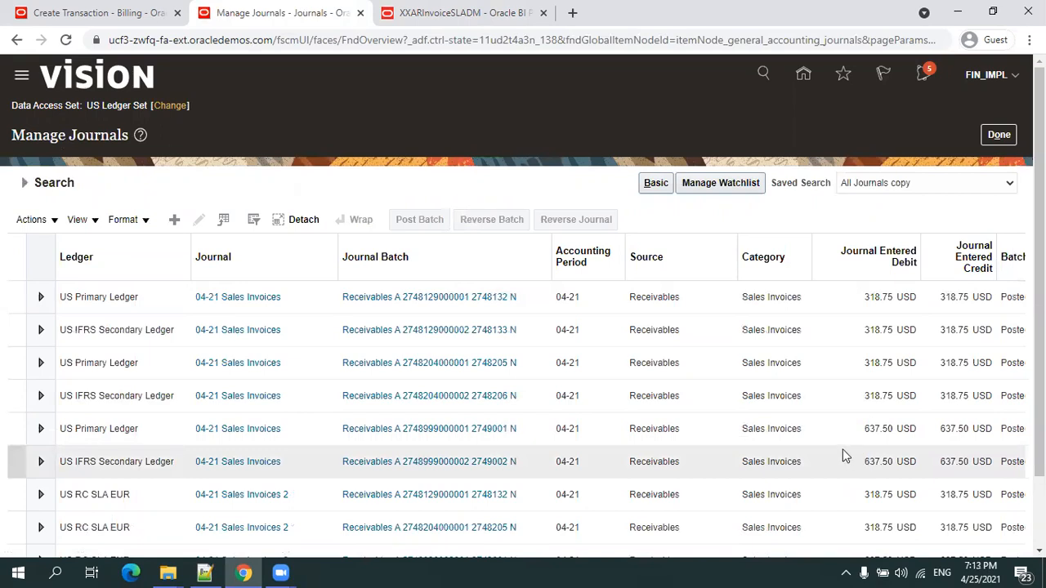
Step: Check the query output, open the matching 637.50 USD journal of the US Primary Ledger, and examine its lines and description
left_click(401, 13)
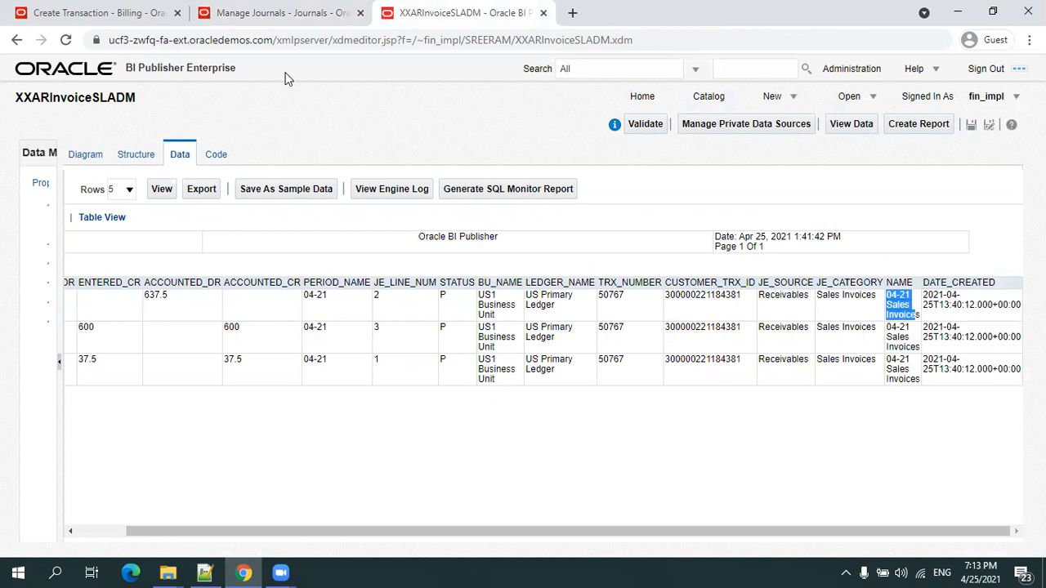
left_click(310, 16)
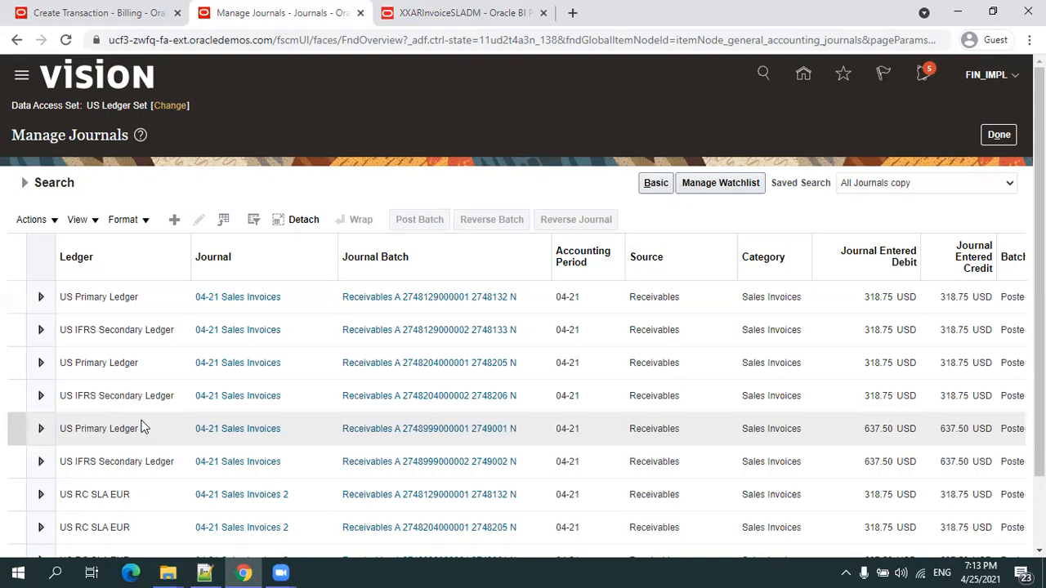
left_click(218, 433)
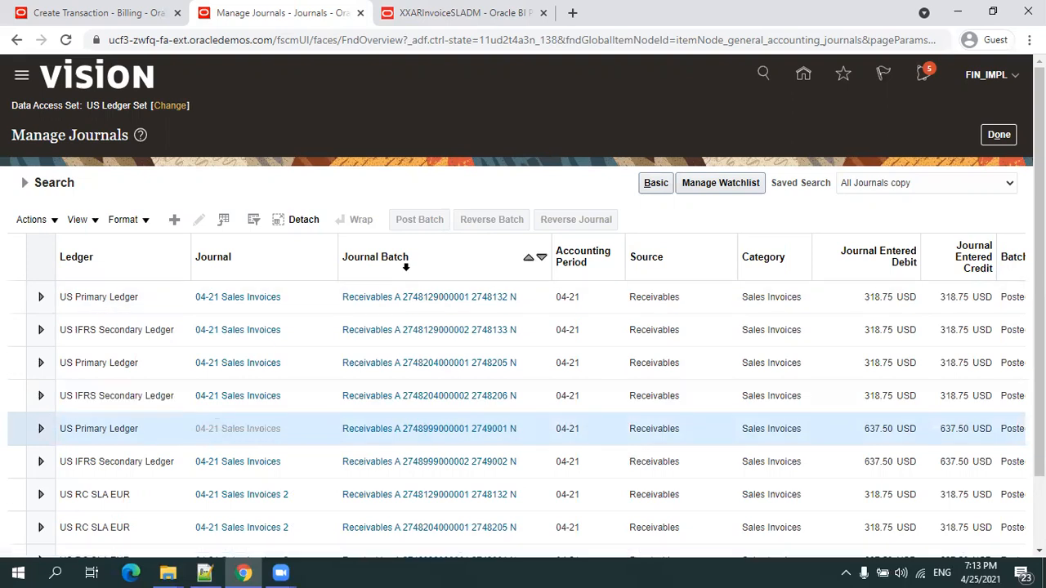
scroll(422, 330, "down", 3)
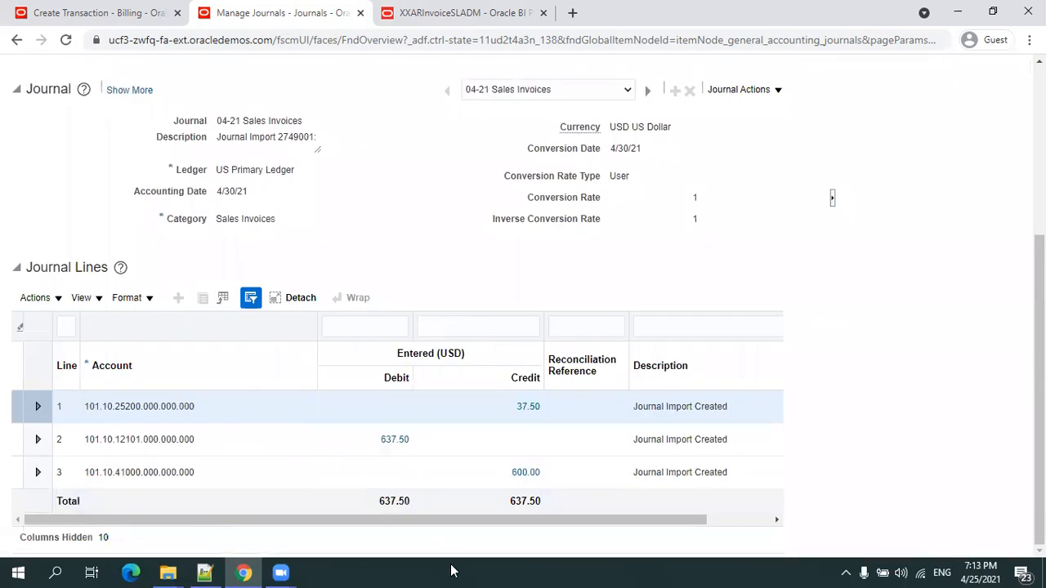
left_click(741, 523)
scroll(674, 483, "up", 3)
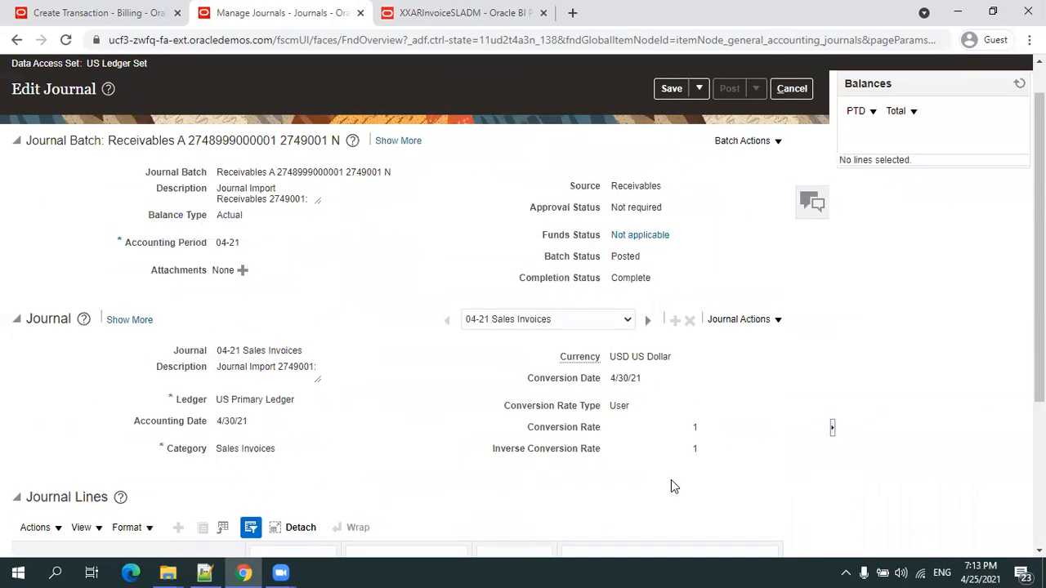
left_click_drag(318, 380, 323, 377)
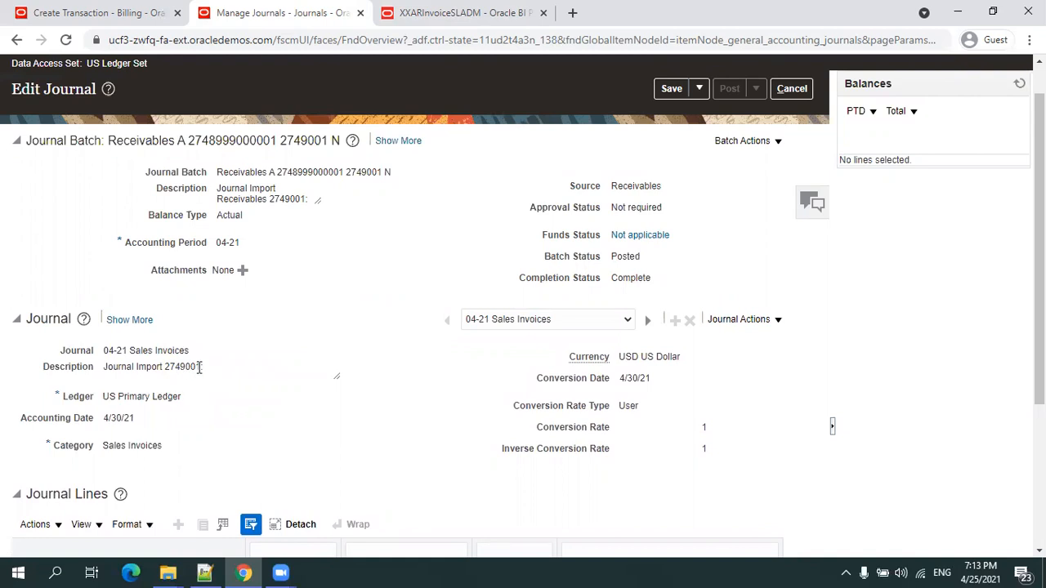
Step: Search the XXARInvoiceSLADM data output for a column containing desc
left_click(417, 16)
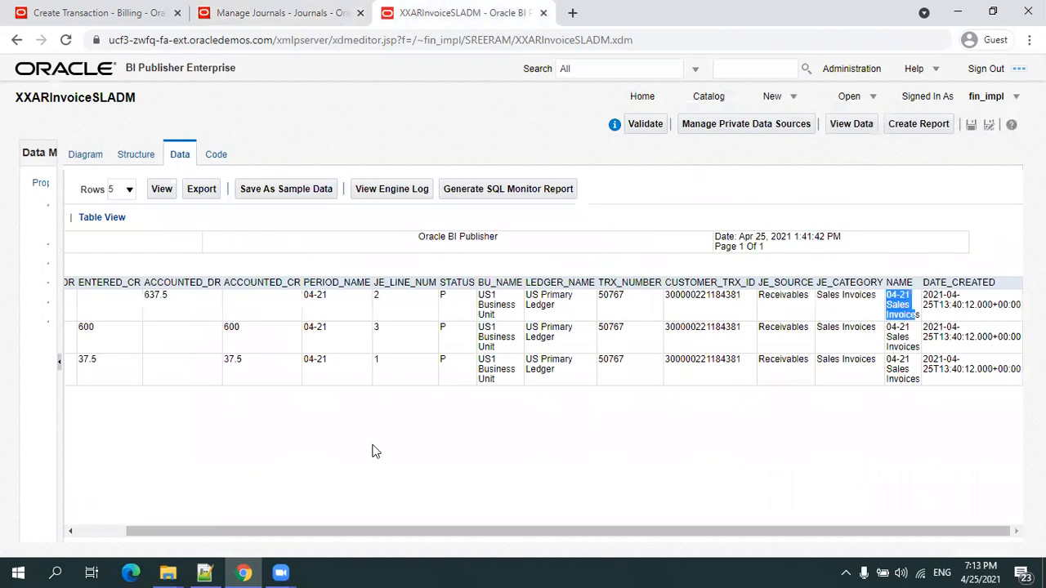
key("ctrl+f")
type("desc")
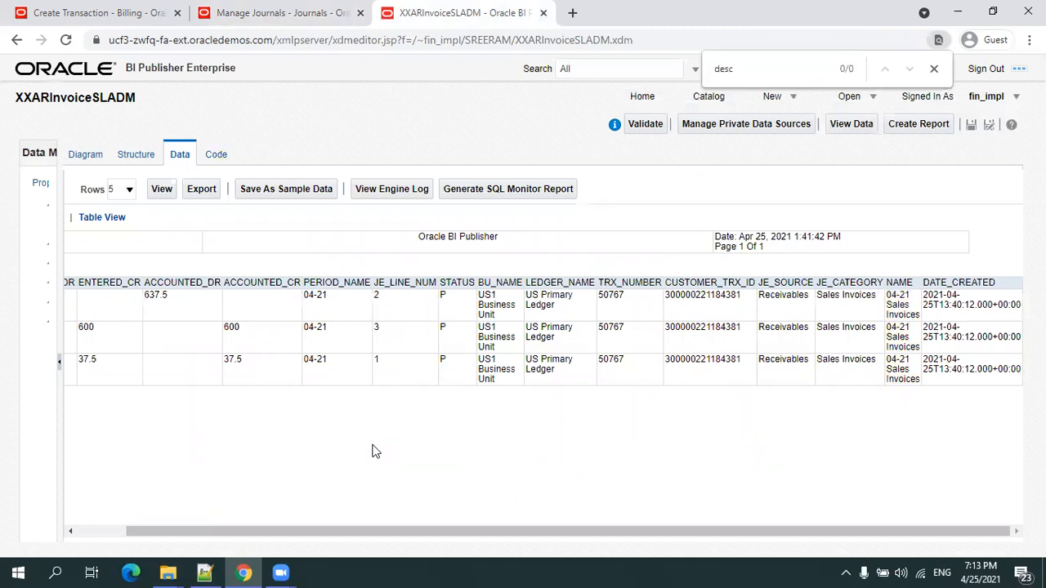
Step: Replace the selected columns in the AR_SLA query with GJH.*, save the data set, and search its fields for desc
left_click(90, 157)
left_click(120, 177)
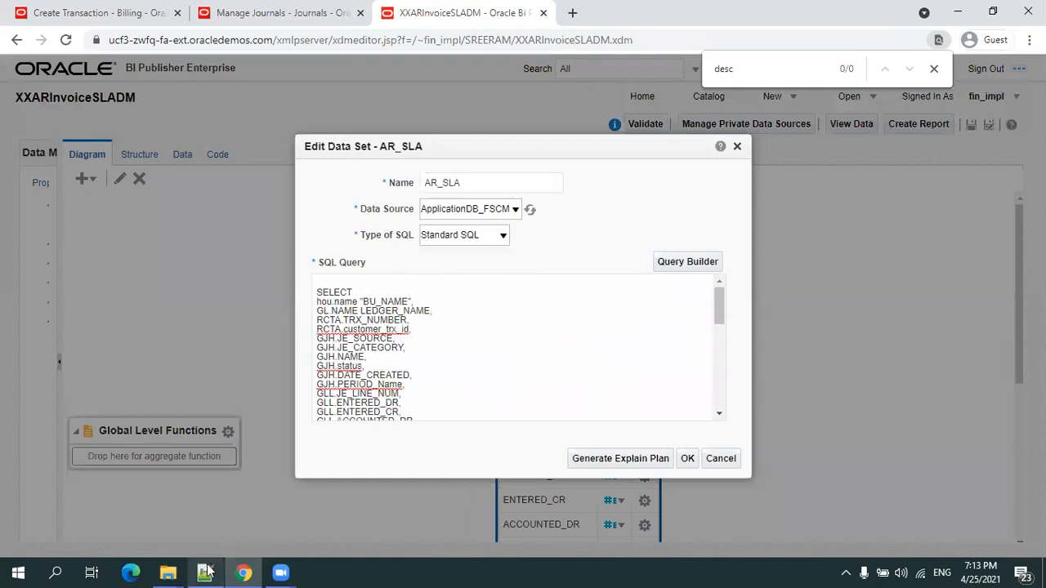
left_click(448, 368)
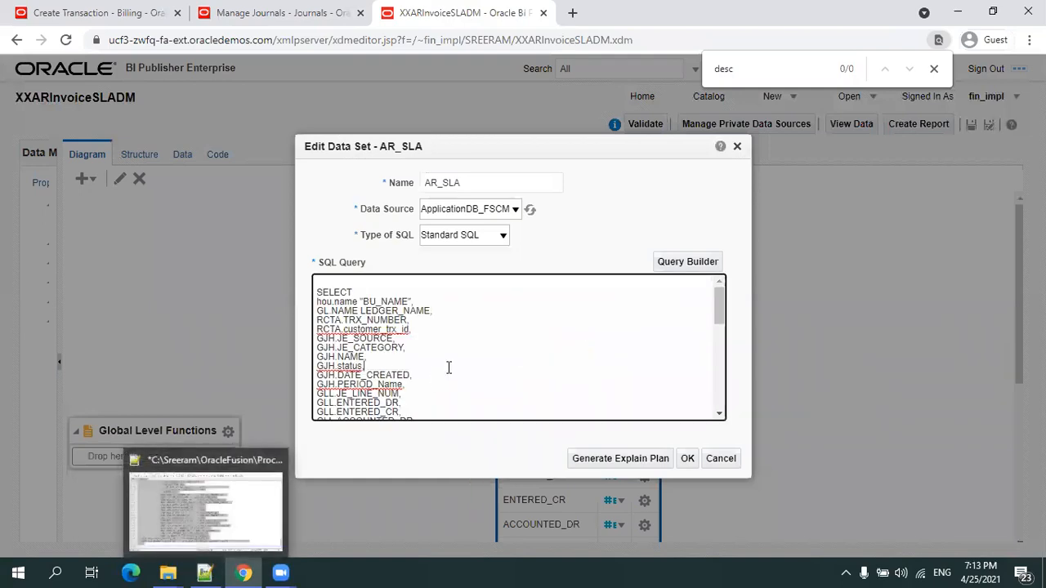
left_click(390, 295)
key("shift+Down")
key("shift+Down")
key("shift+Down")
key("shift+Down")
key("shift+Down")
key("shift+Down")
key("shift+Down")
key("shift+Down")
key("shift+Down")
key("shift+Down")
key("shift+Down")
key("shift+Down")
key("shift+Down")
key("shift+Down")
key("shift+Down")
key("shift+Down")
key("shift+Down")
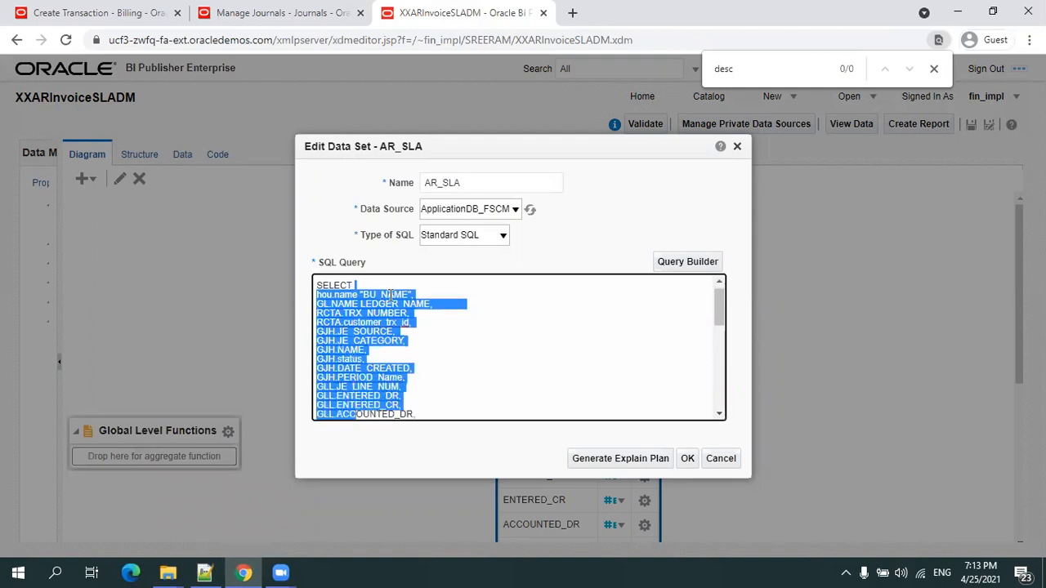
key("shift+Down")
key("shift+Up")
key("shift+Up")
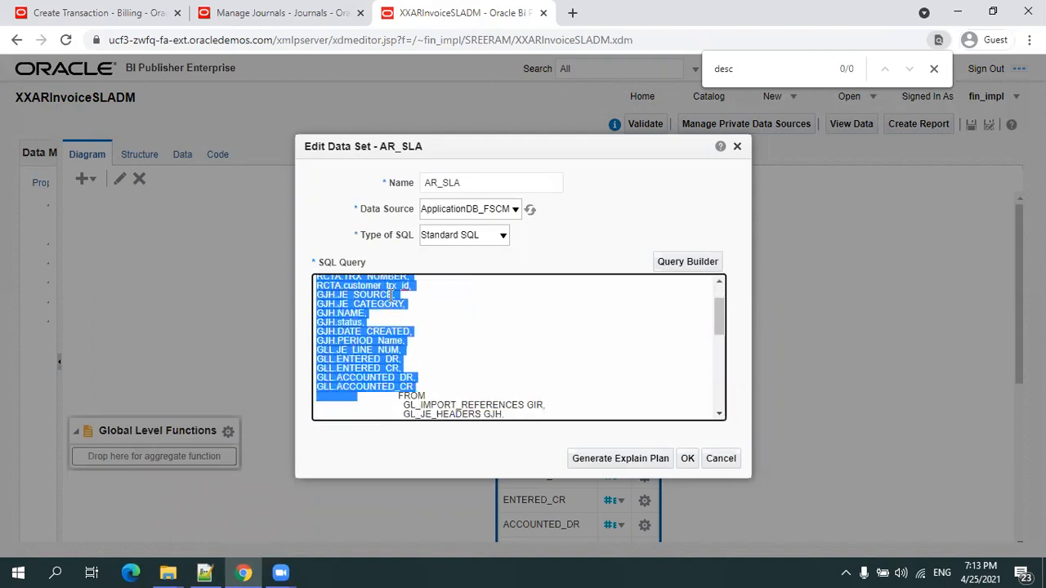
key("Delete")
key("Return")
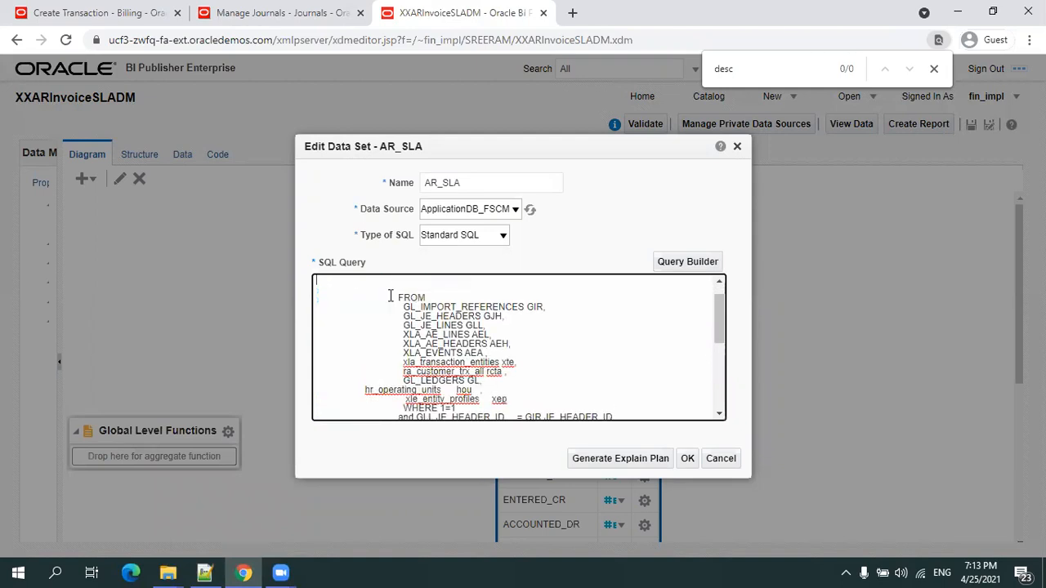
type("SELECT")
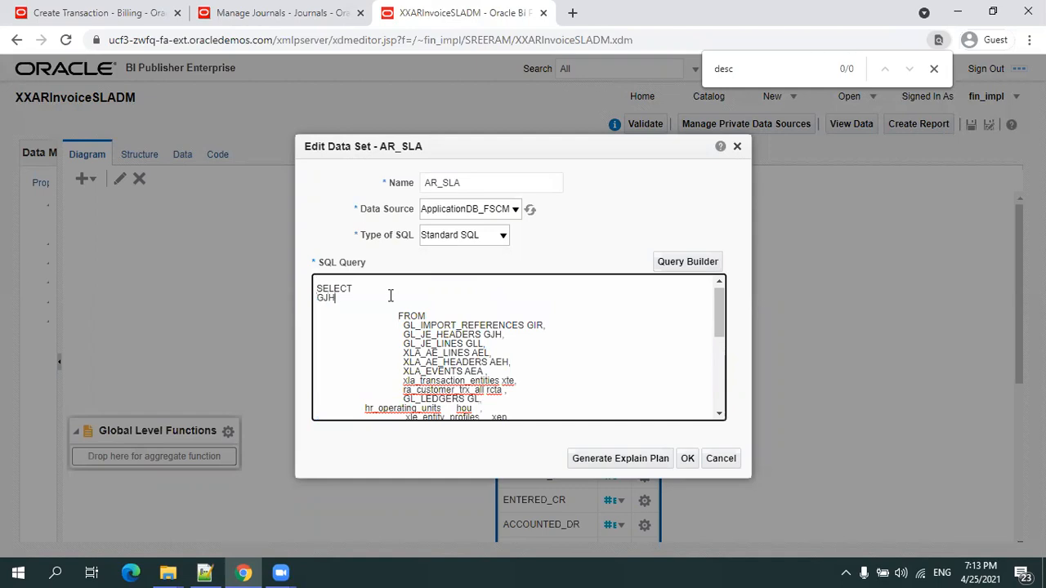
left_click(691, 459)
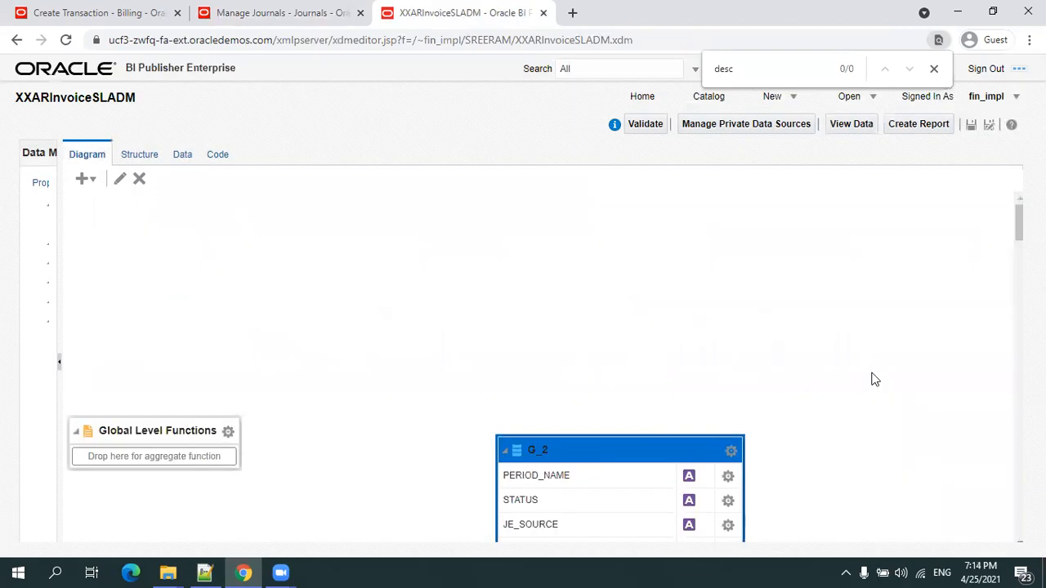
key("BackSpace")
type("c")
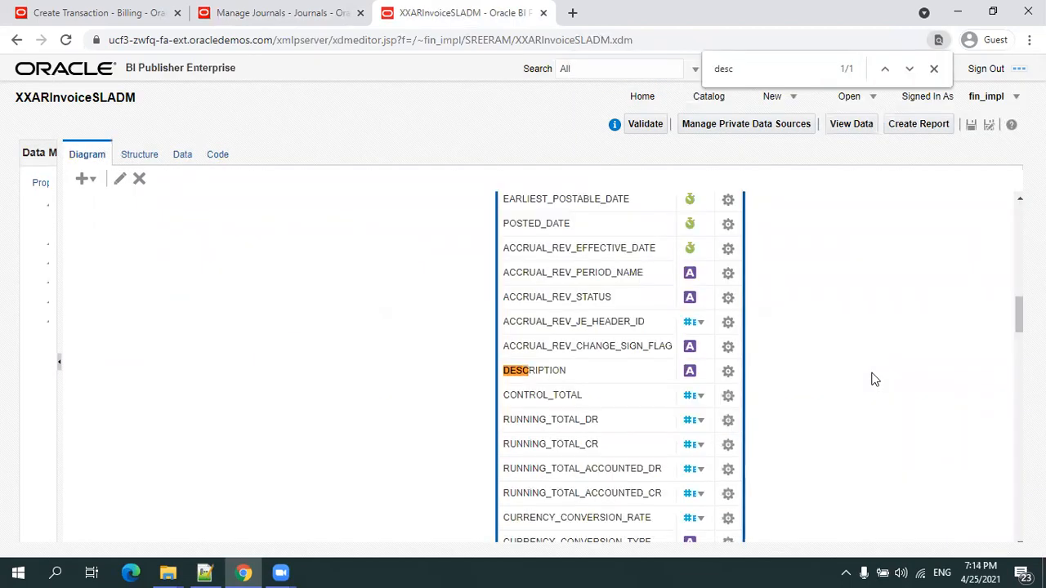
Step: In the Notepad++ notes, add the column GJH.DEscRIPTION after GJH.NAME in the AR-to-GL query and copy the whole query
left_click(206, 572)
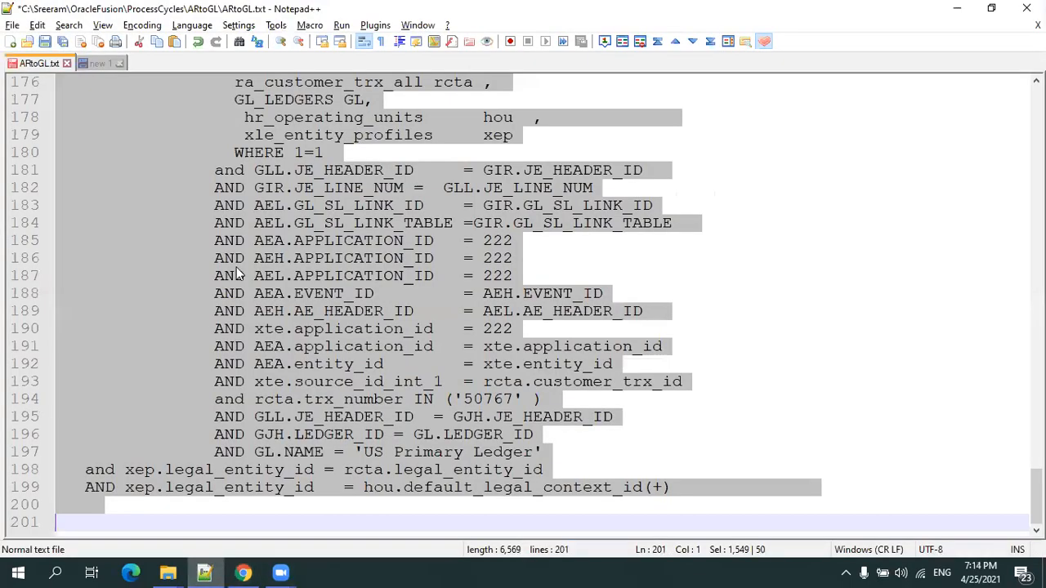
scroll(240, 256, "up", 9)
left_click(282, 257)
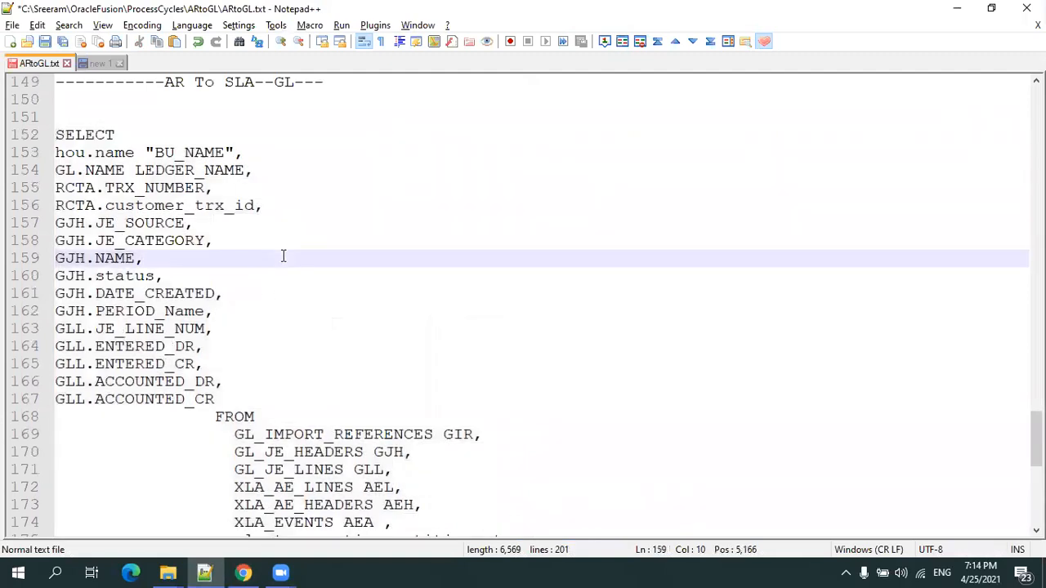
key("Return")
type("GJH.DE")
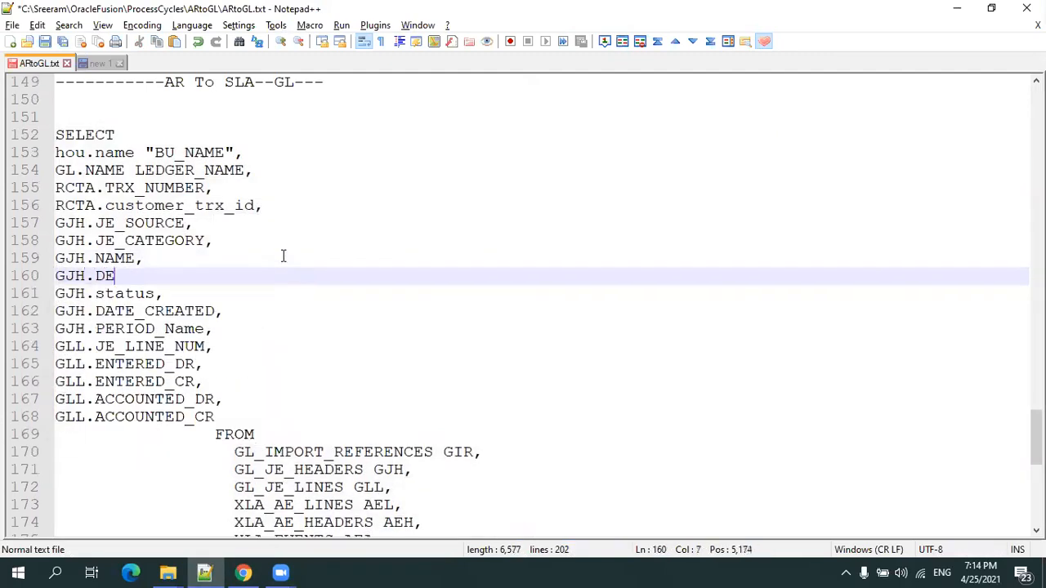
type("scRIPTION,")
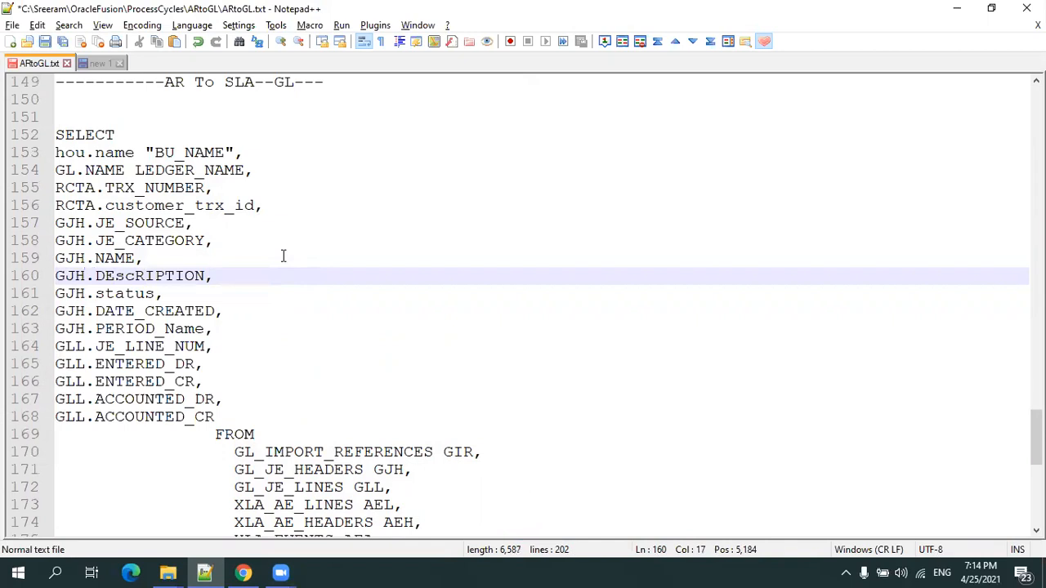
left_click_drag(137, 96, 245, 572)
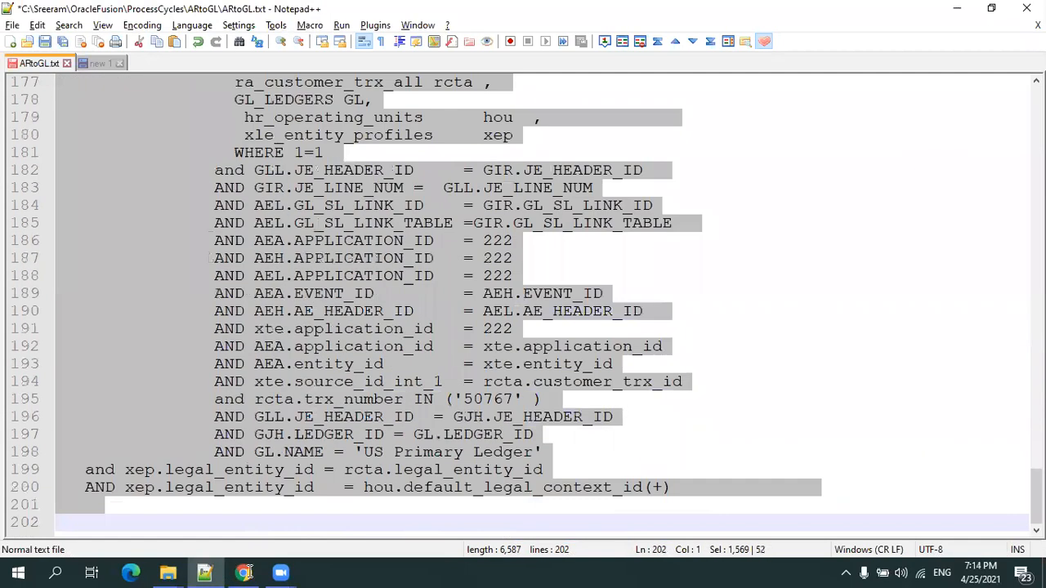
Step: Switch back to Chrome, replace the SQL query of data set AR_SLA with the copied query including the description column, and save it
left_click(248, 572)
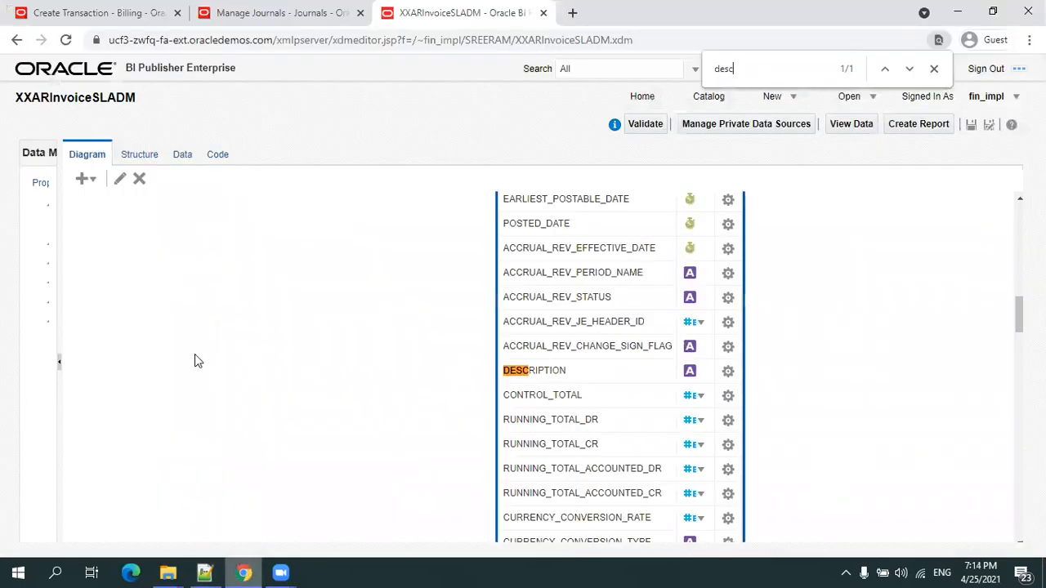
left_click(119, 178)
left_click(478, 406)
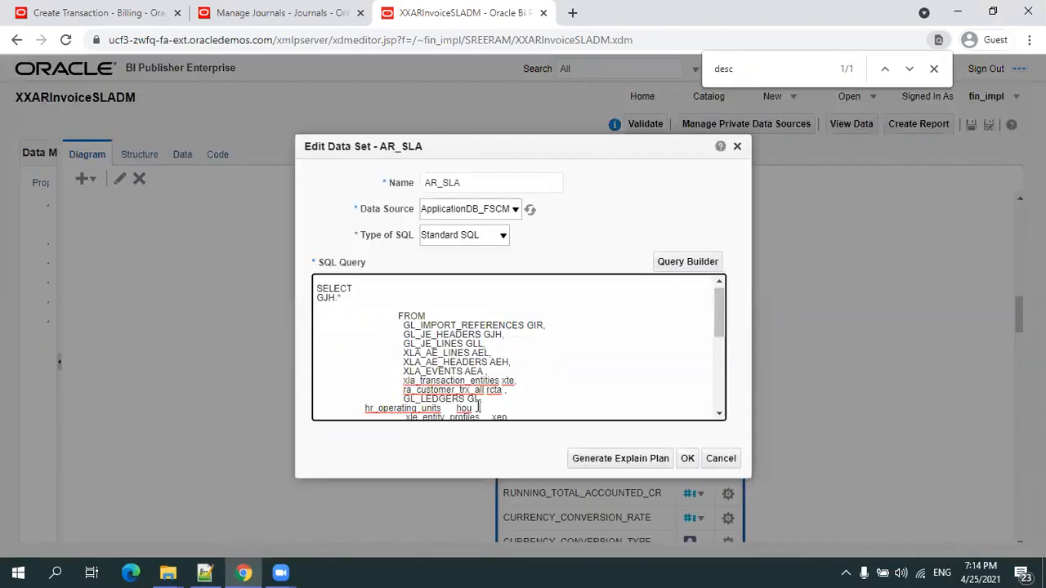
key("ctrl+a")
key("Delete")
key("ctrl+v")
left_click(688, 458)
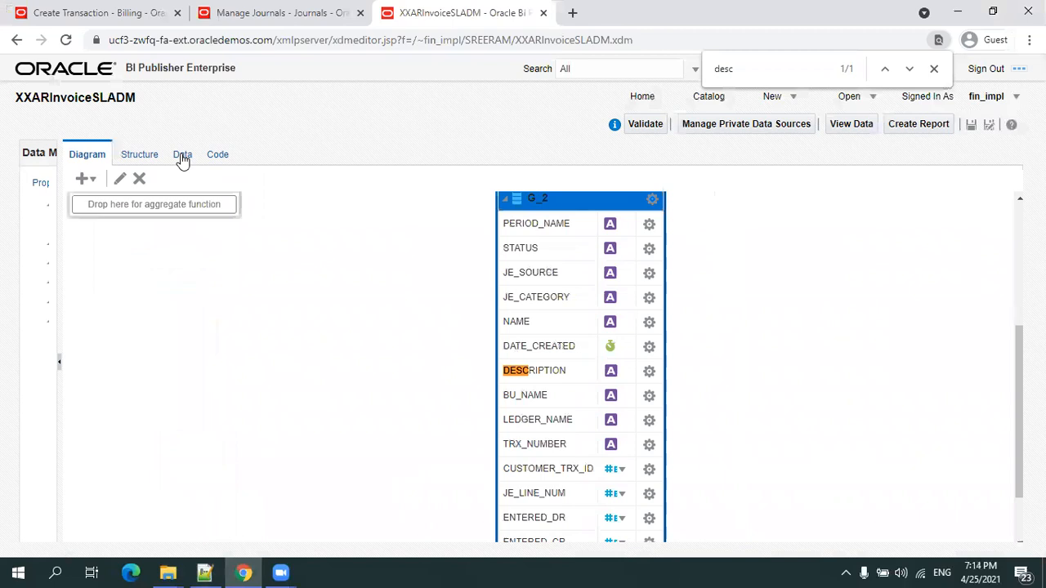
Step: View the XXARInvoiceSLADM data output as a table and search it for descr
left_click(182, 155)
left_click(160, 189)
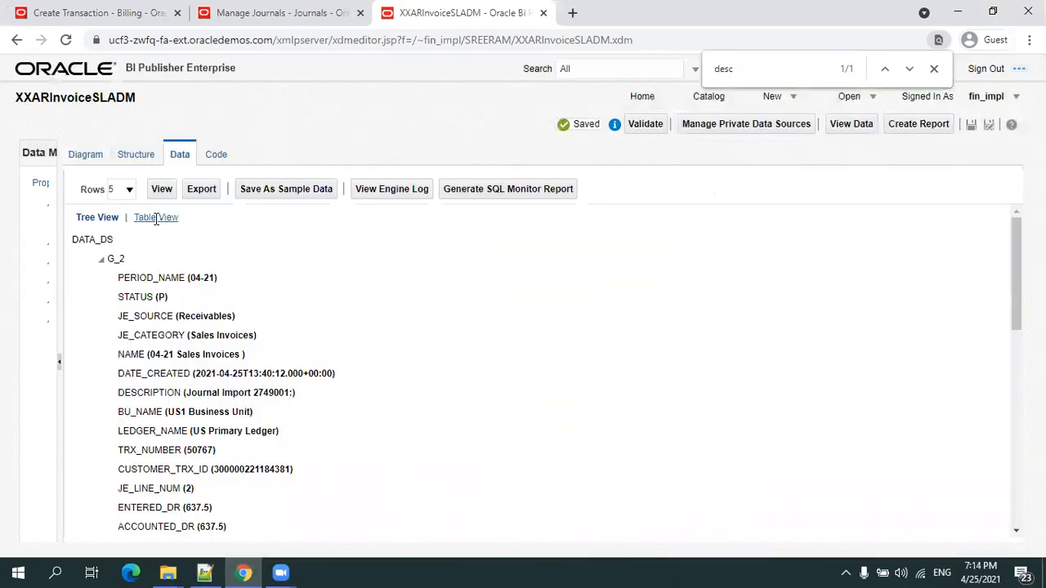
left_click(151, 218)
key("ctrl+f")
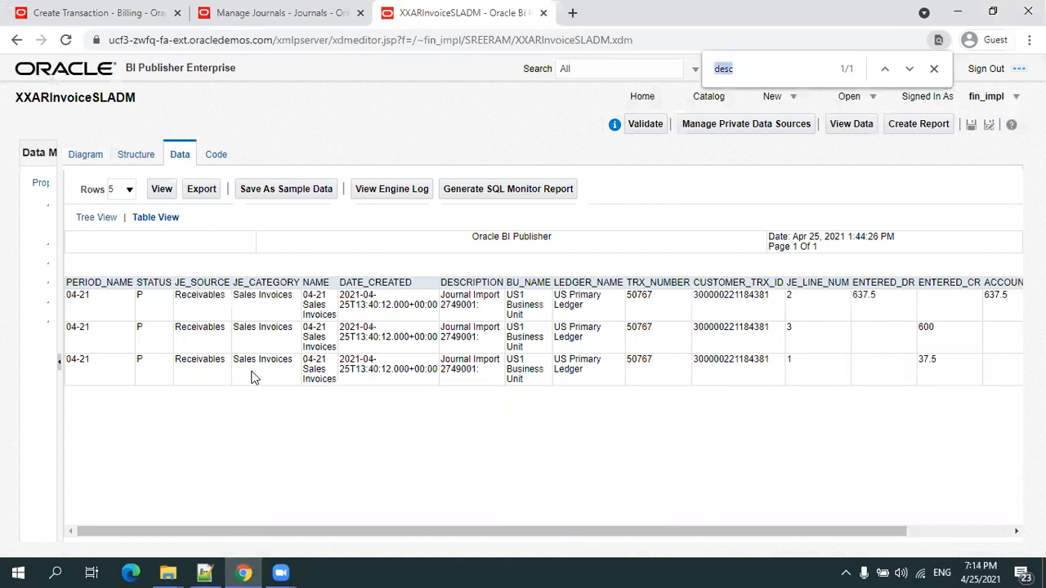
type("descr")
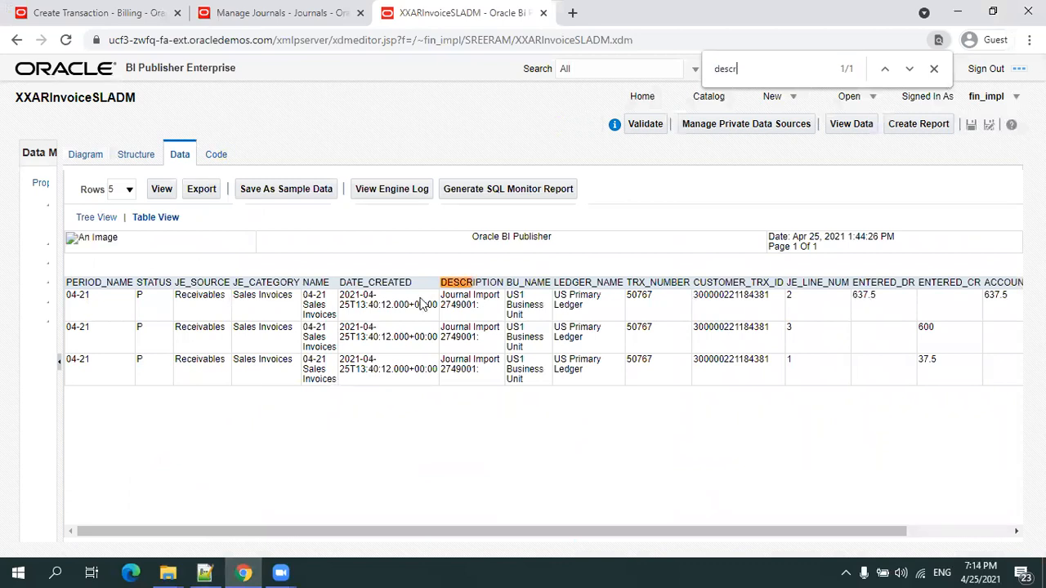
Step: Copy the DESCRIPTION value from the first output row and search for it on the Edit Journal page
left_click_drag(488, 319, 444, 296)
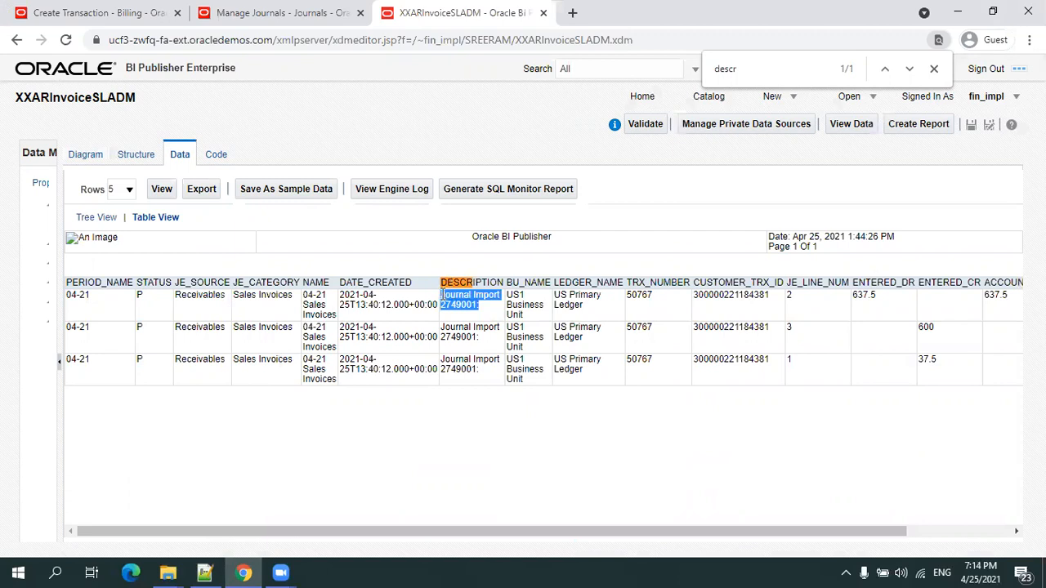
key("ctrl+c")
key("ctrl+shift+Tab")
key("ctrl+f")
key("ctrl+v")
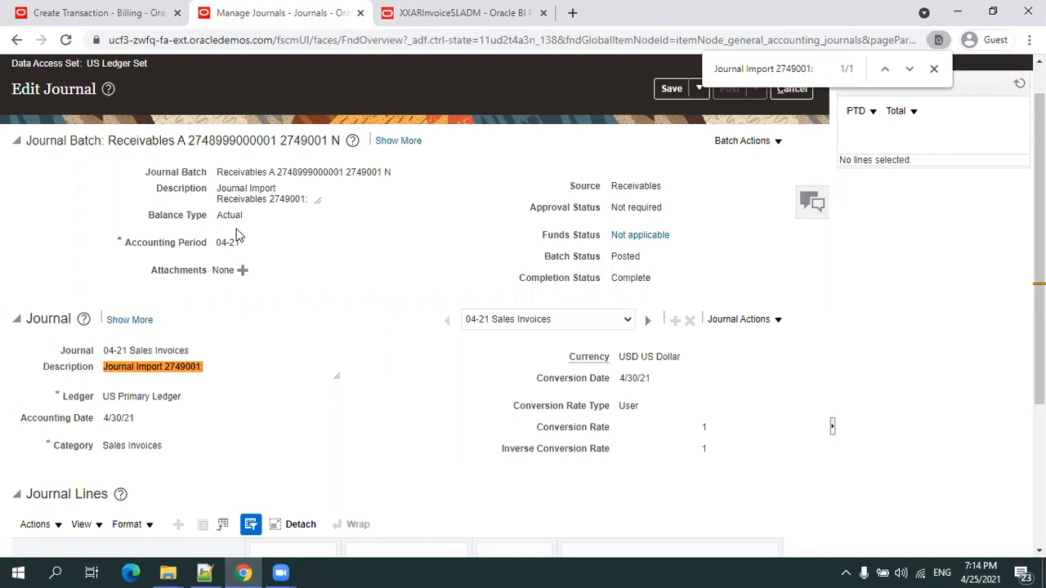
Step: Examine the journal's batch details, header fields, and debit and credit lines on the Edit Journal page
scroll(237, 237, "up", 1)
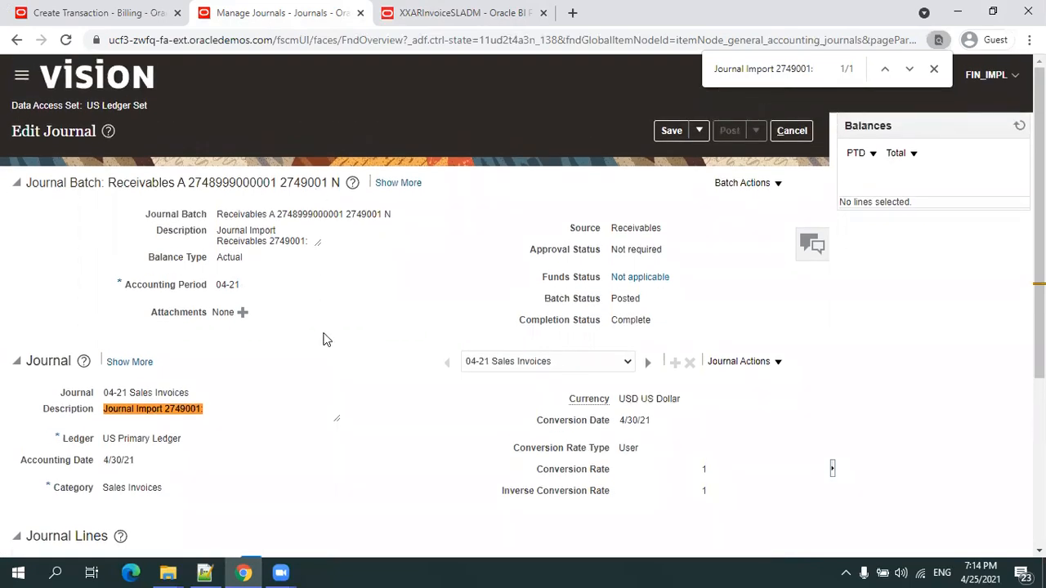
scroll(338, 327, "down", 3)
scroll(338, 327, "up", 3)
scroll(338, 327, "down", 3)
scroll(338, 327, "up", 3)
scroll(344, 209, "down", 1)
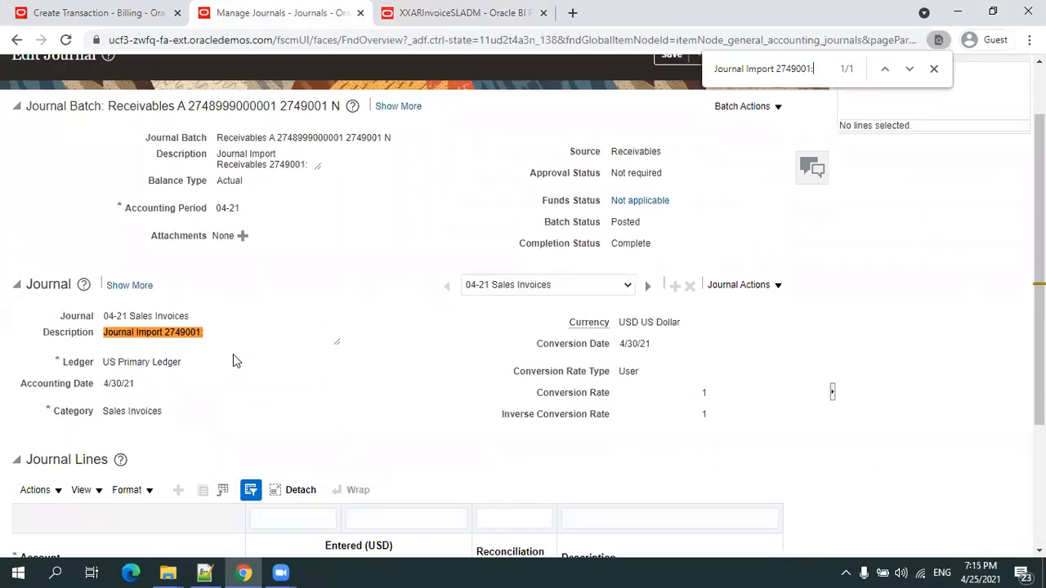
scroll(233, 354, "down", 3)
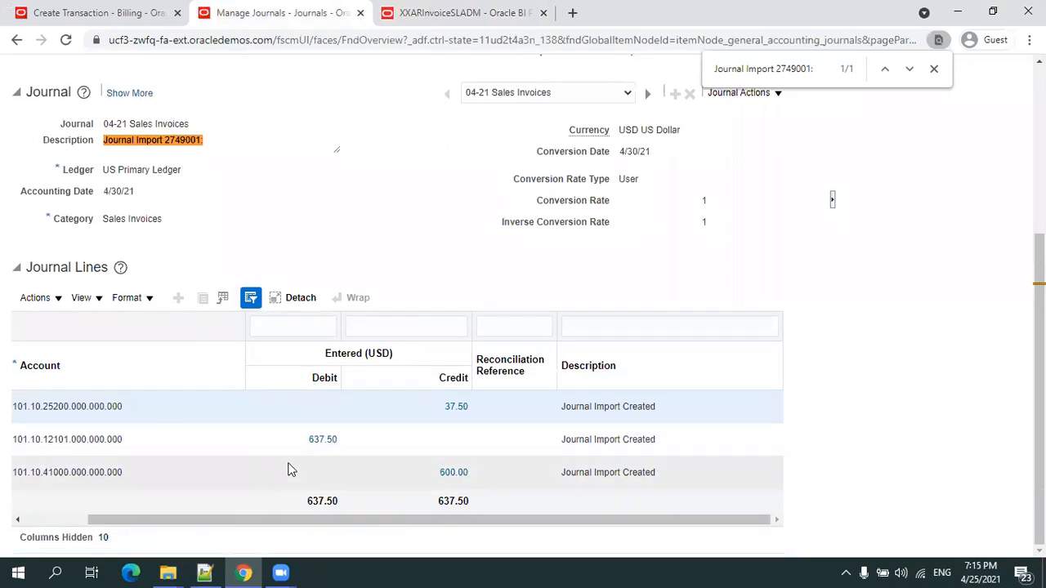
Step: Switch to Notepad++ and review the FROM tables of the AR-to-GL query, highlighting XLA_AE_LINES
left_click(206, 571)
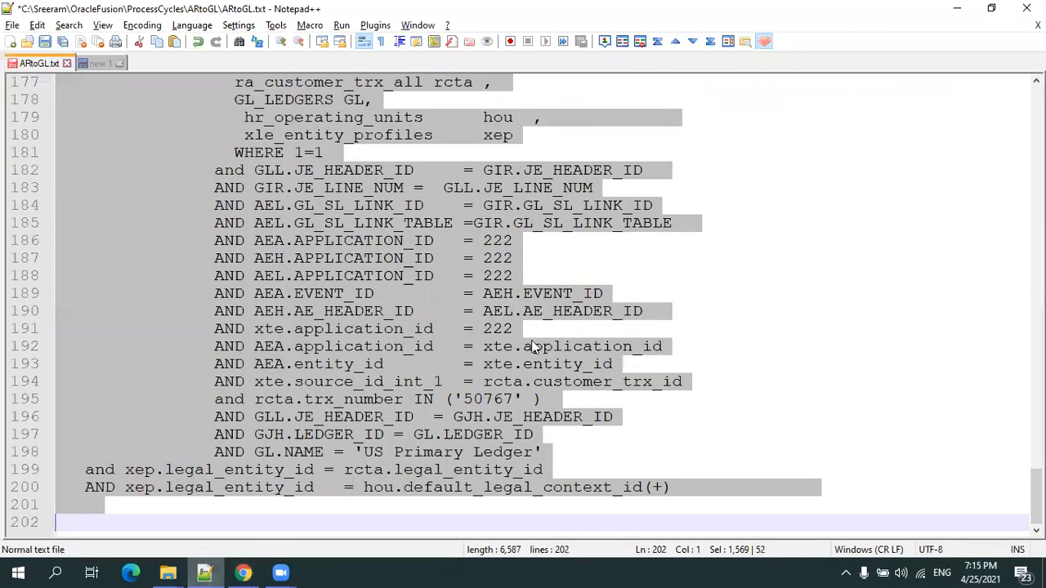
scroll(608, 327, "up", 4)
left_click(536, 296)
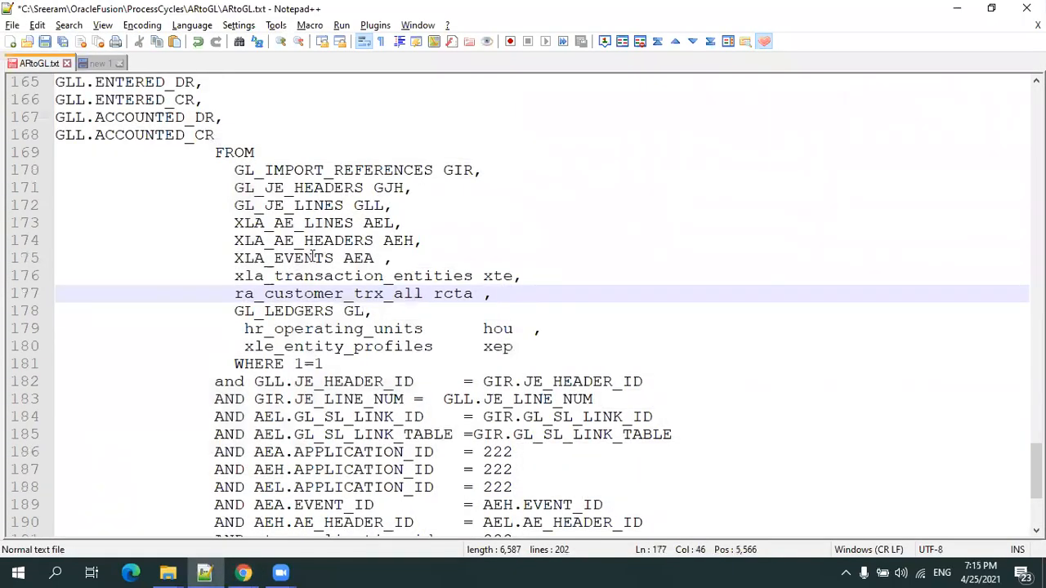
double_click(263, 226)
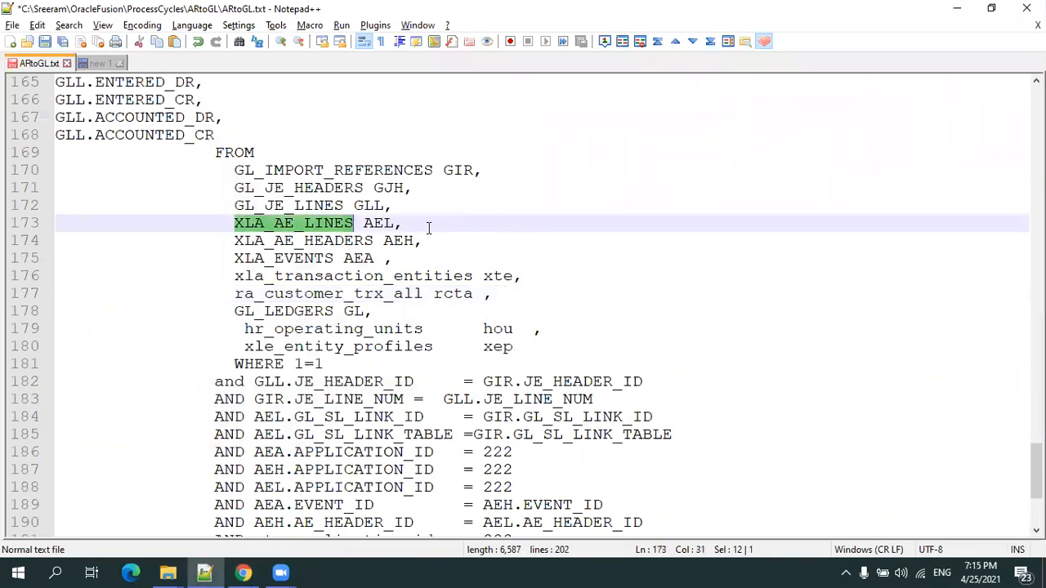
scroll(428, 227, "down", 2)
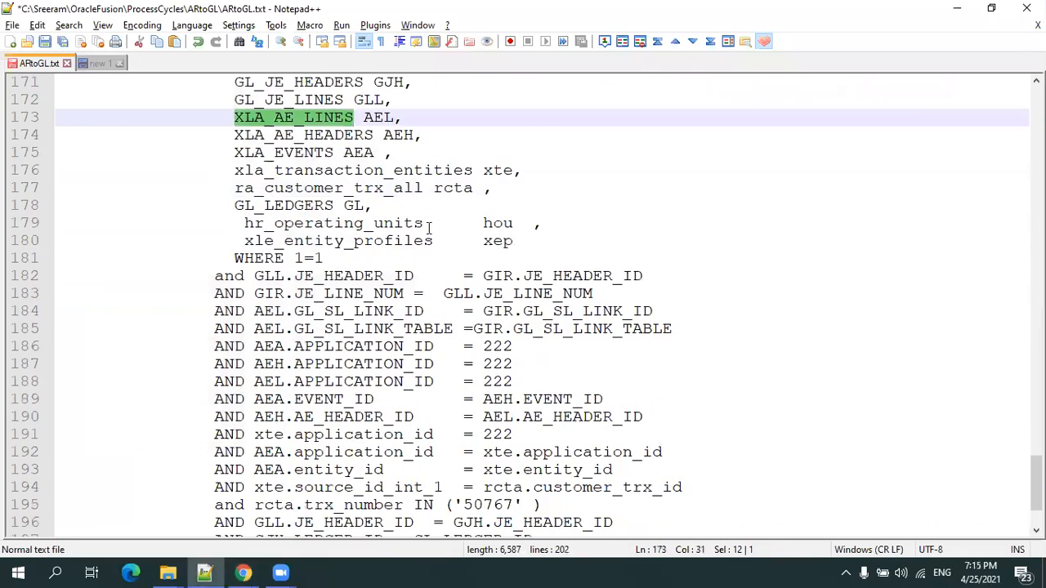
scroll(428, 227, "down", 1)
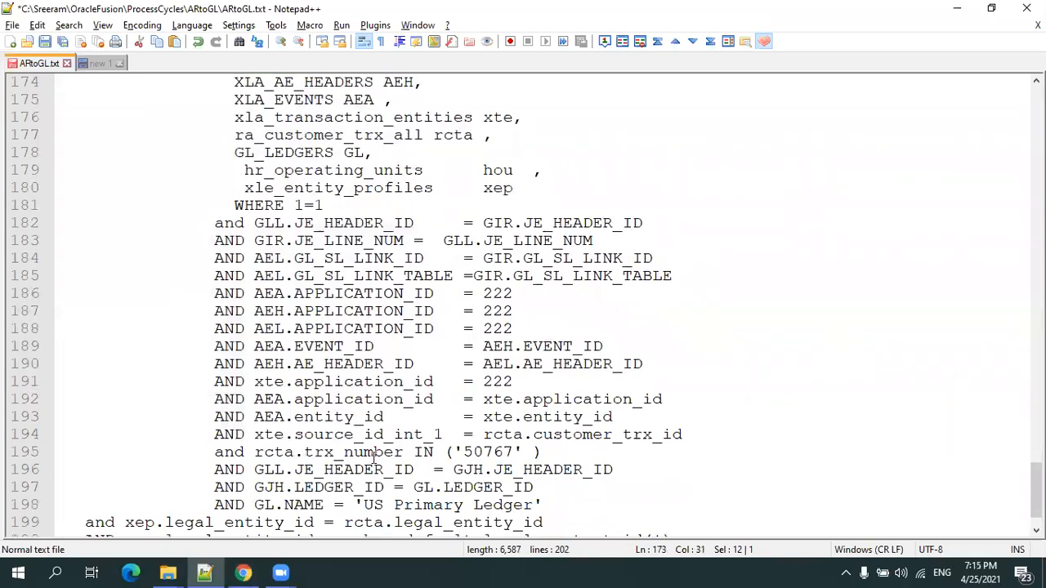
Step: Examine the join of xte.source_id_int_1 to rcta.customer_trx_id and highlight its source table xla_transaction_entities
double_click(335, 436)
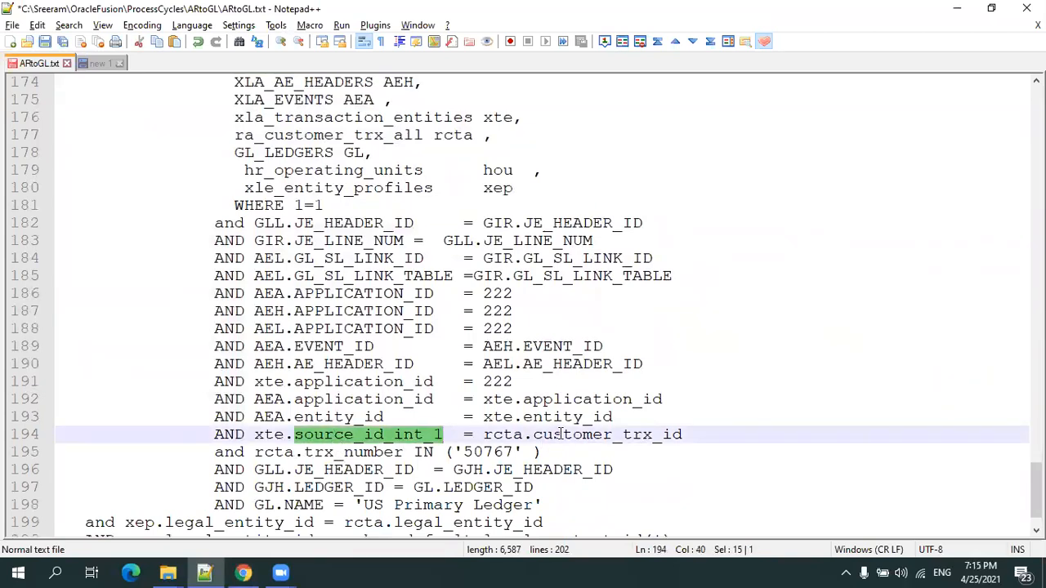
double_click(270, 434)
scroll(323, 329, "up", 3)
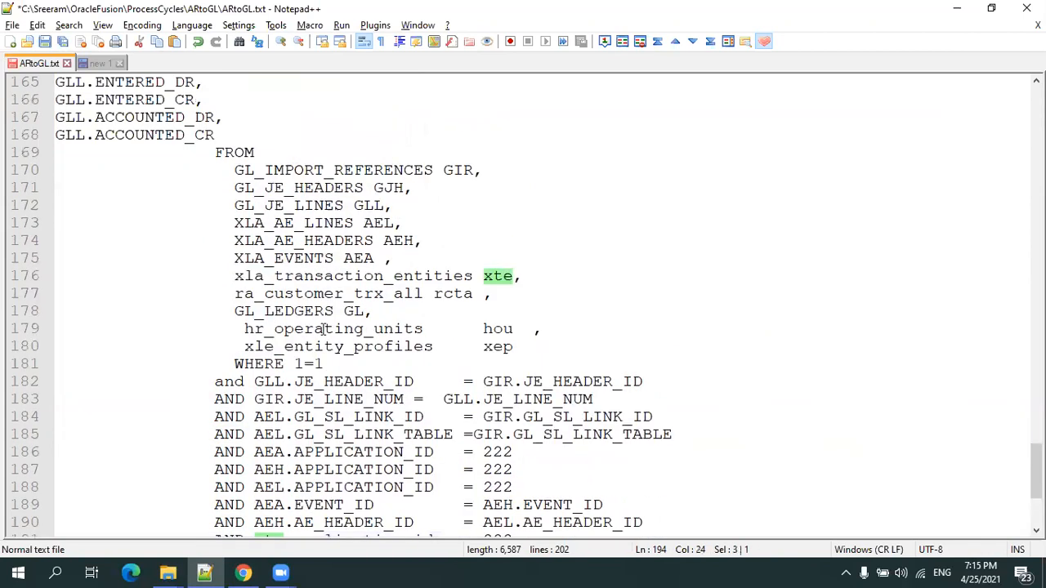
double_click(400, 276)
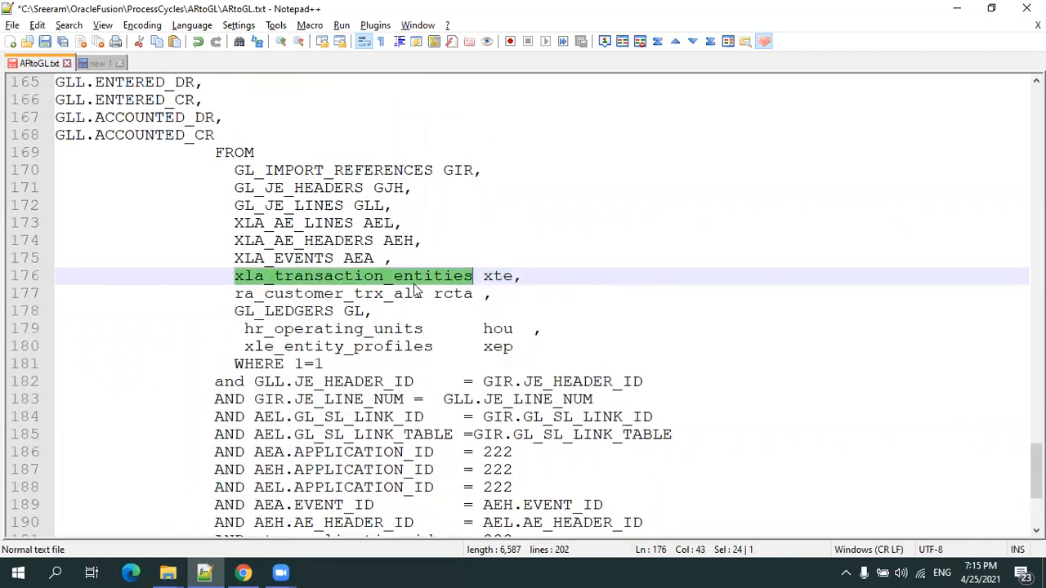
scroll(523, 339, "down", 3)
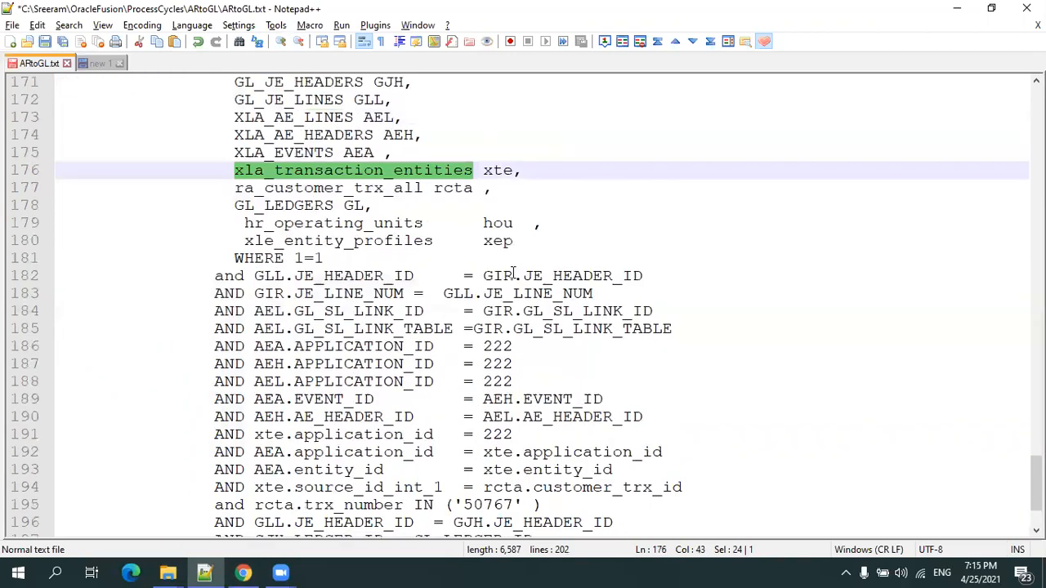
Step: Examine the remaining query conditions, highlighting NAME in the GL.NAME = 'US Primary Ledger' filter, and compare them with the FROM tables
scroll(621, 461, "down", 1)
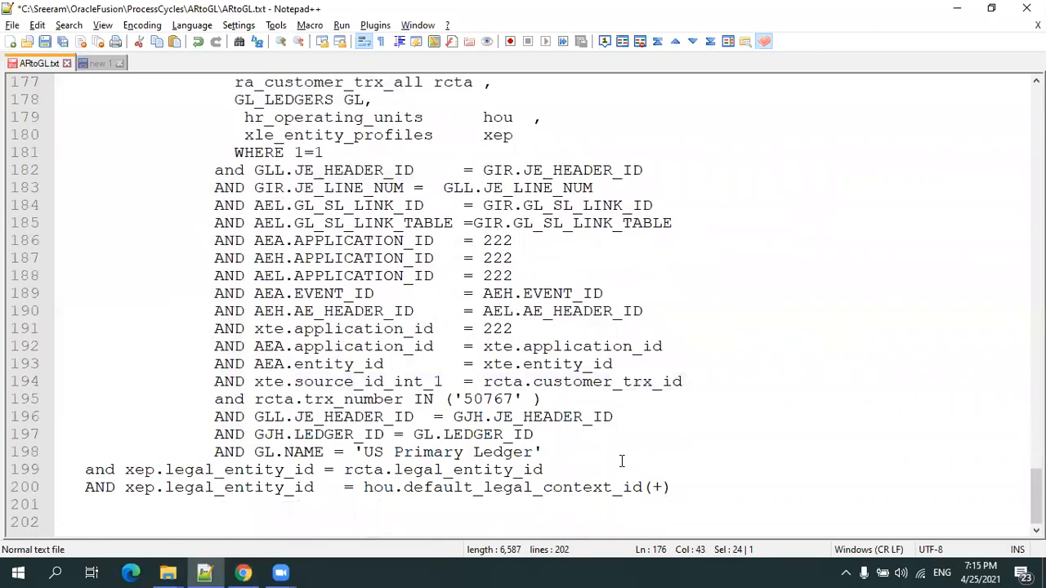
left_click(288, 452)
double_click(288, 452)
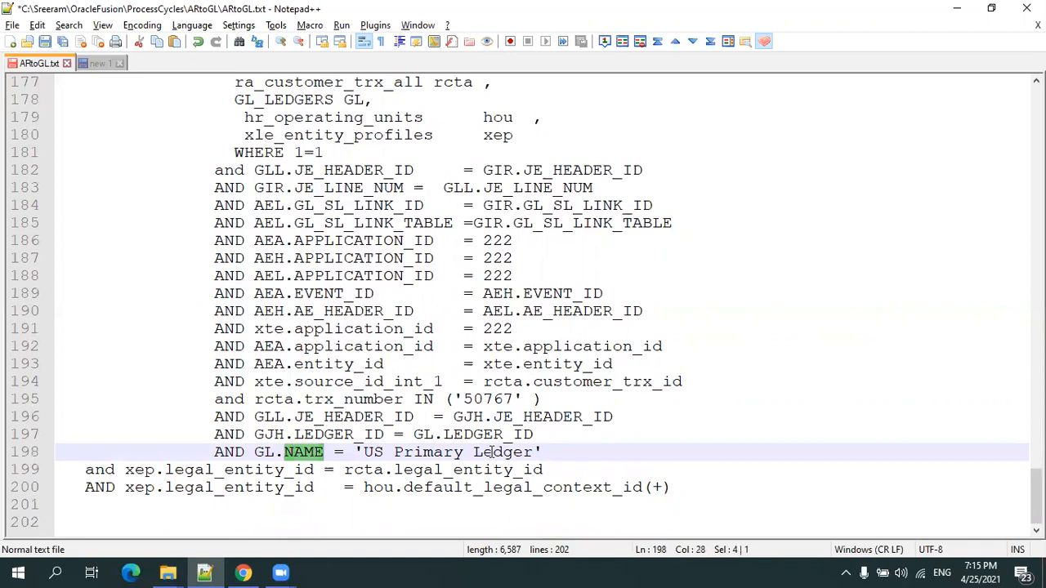
scroll(492, 452, "up", 3)
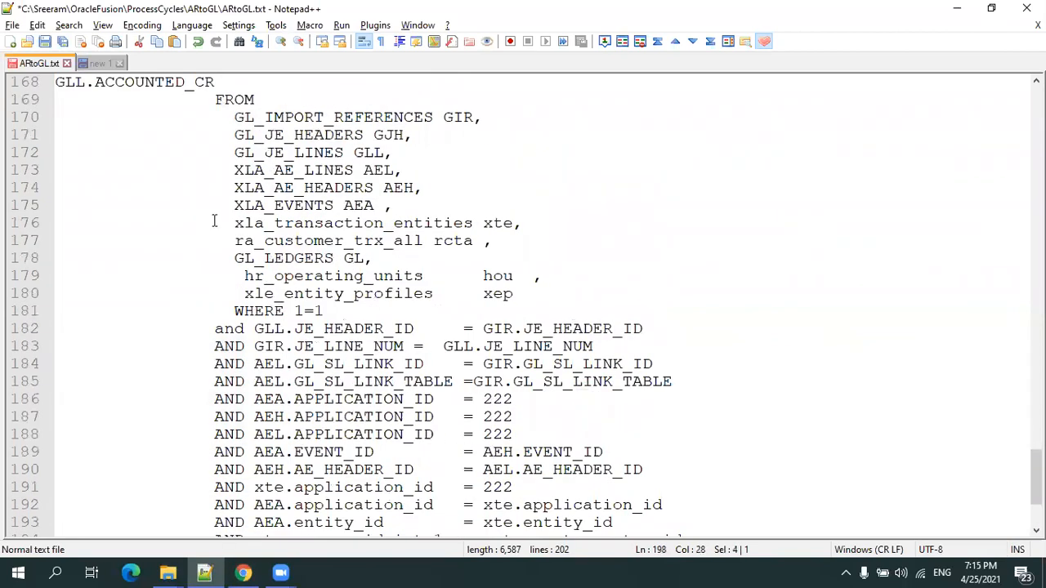
scroll(218, 229, "down", 3)
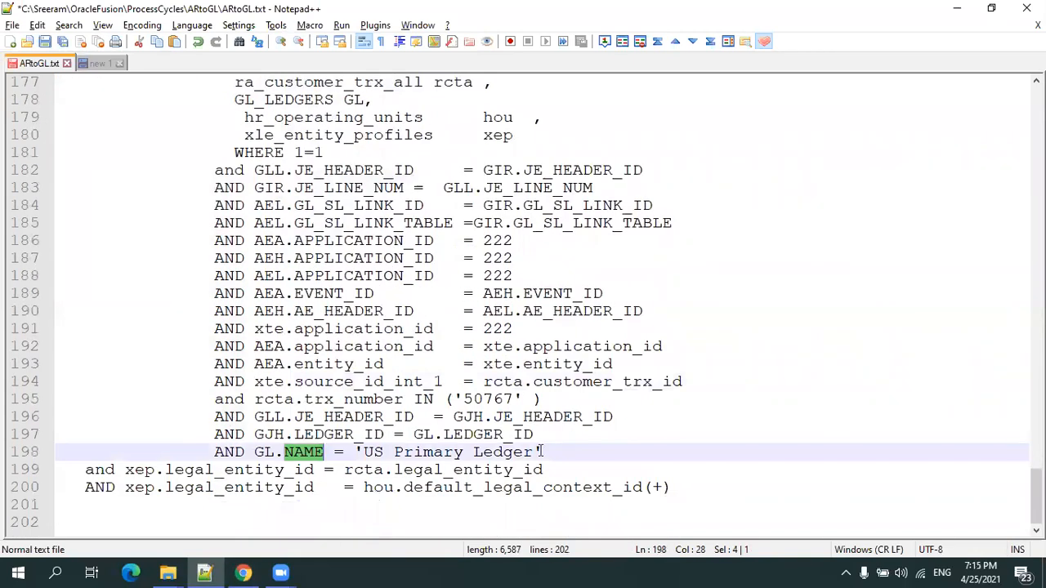
Step: Go back through the ARtoGL.txt queries to the process flow and table list at the beginning
scroll(629, 381, "up", 12)
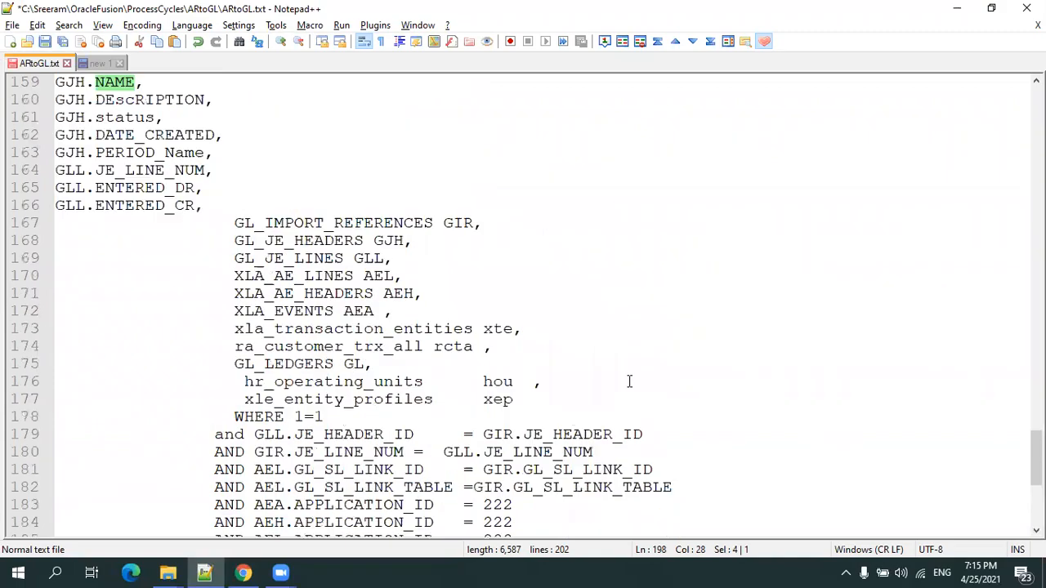
scroll(629, 381, "up", 20)
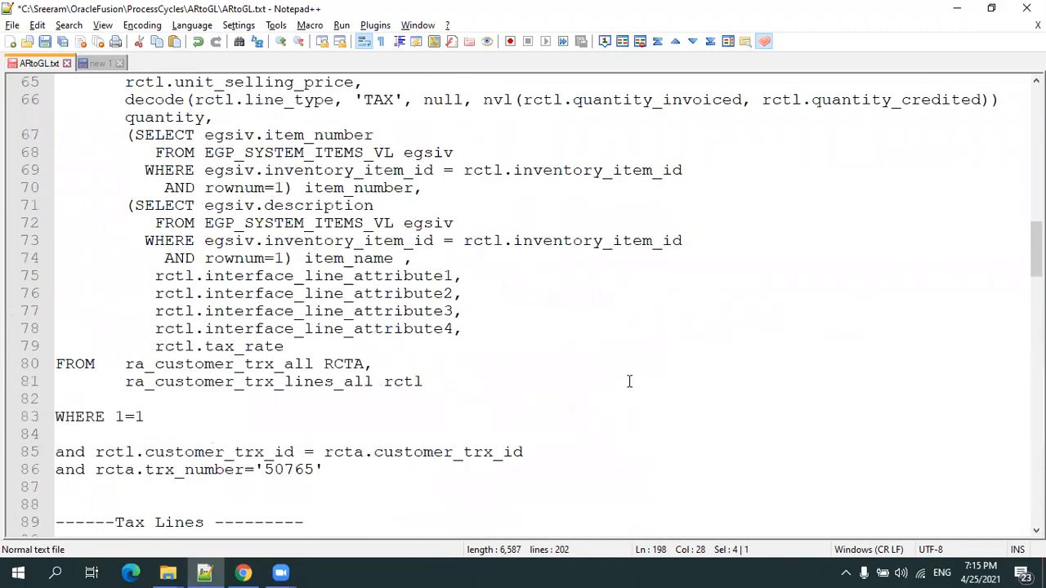
scroll(629, 382, "up", 7)
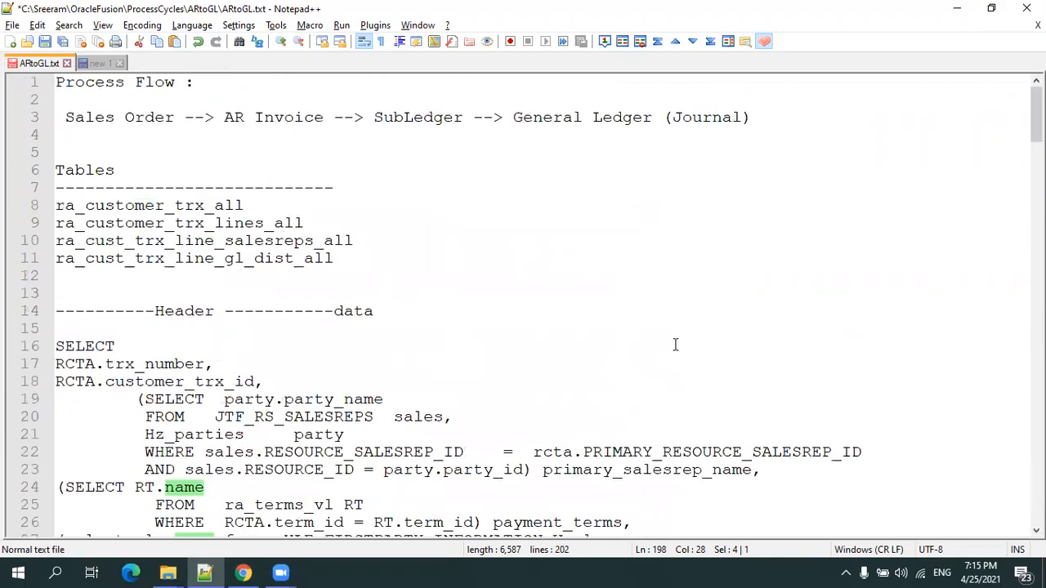